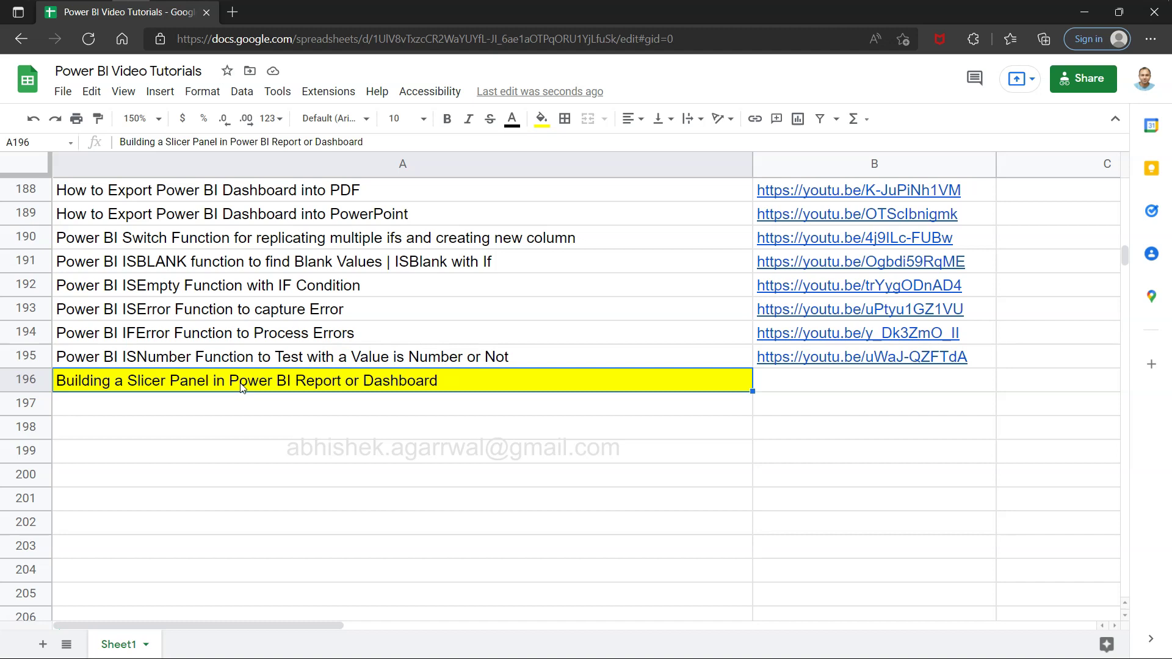
pyautogui.scroll(7, 243, 386)
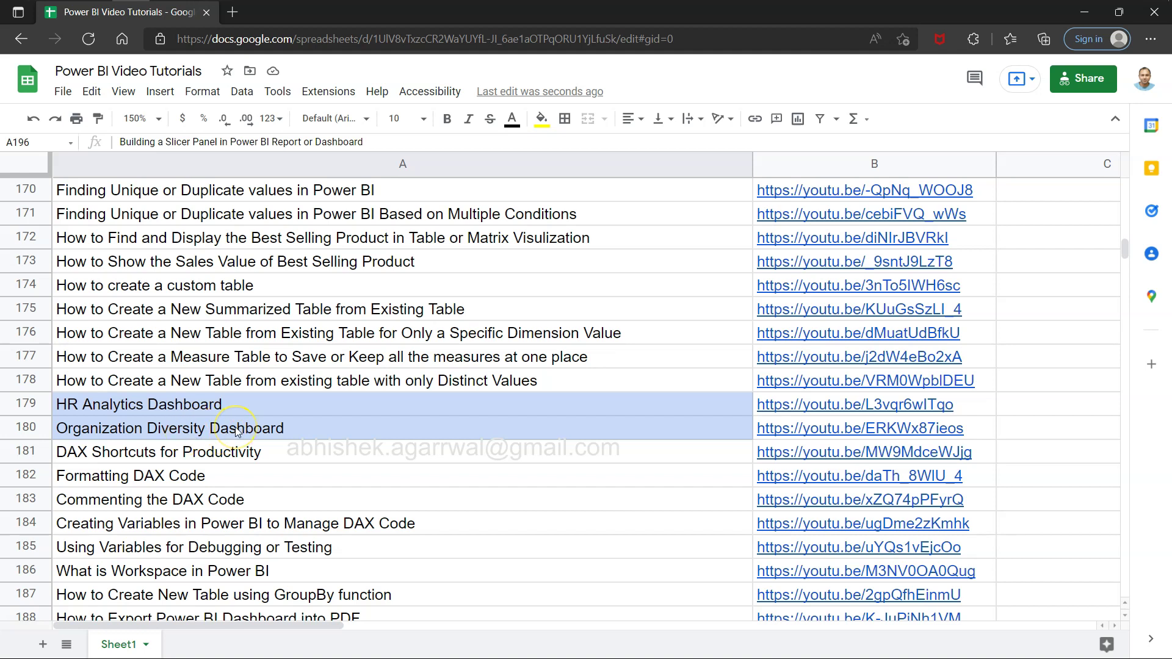
pyautogui.scroll(5, 237, 431)
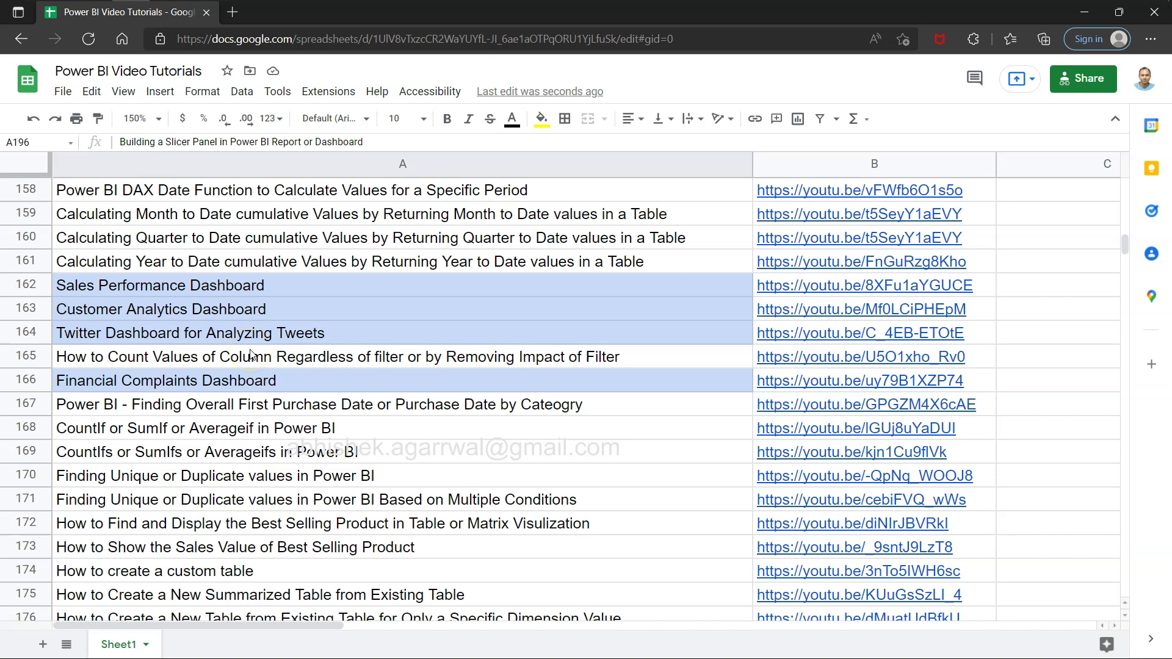
pyautogui.scroll(-10, 250, 354)
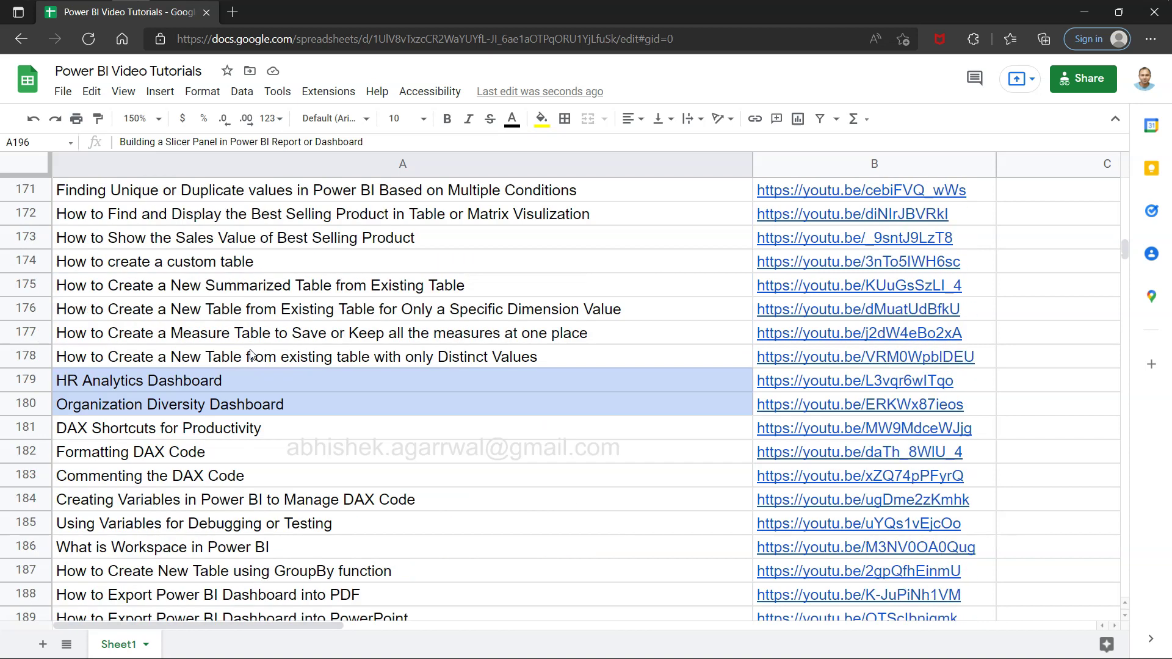
pyautogui.click(319, 516)
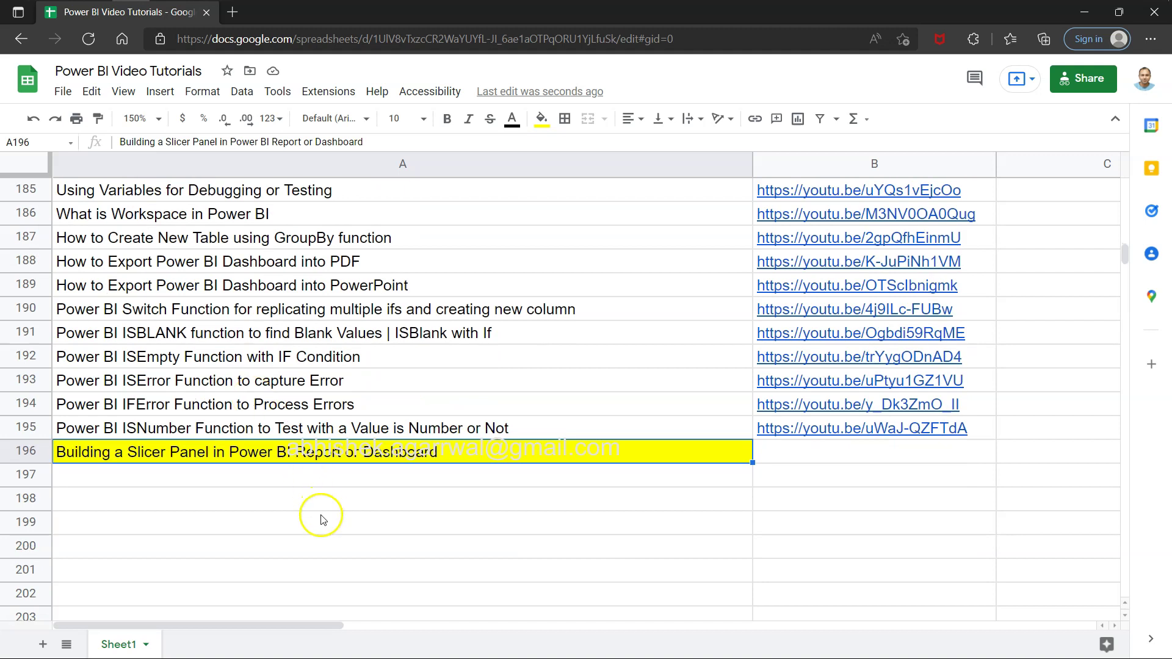
pyautogui.click(365, 449)
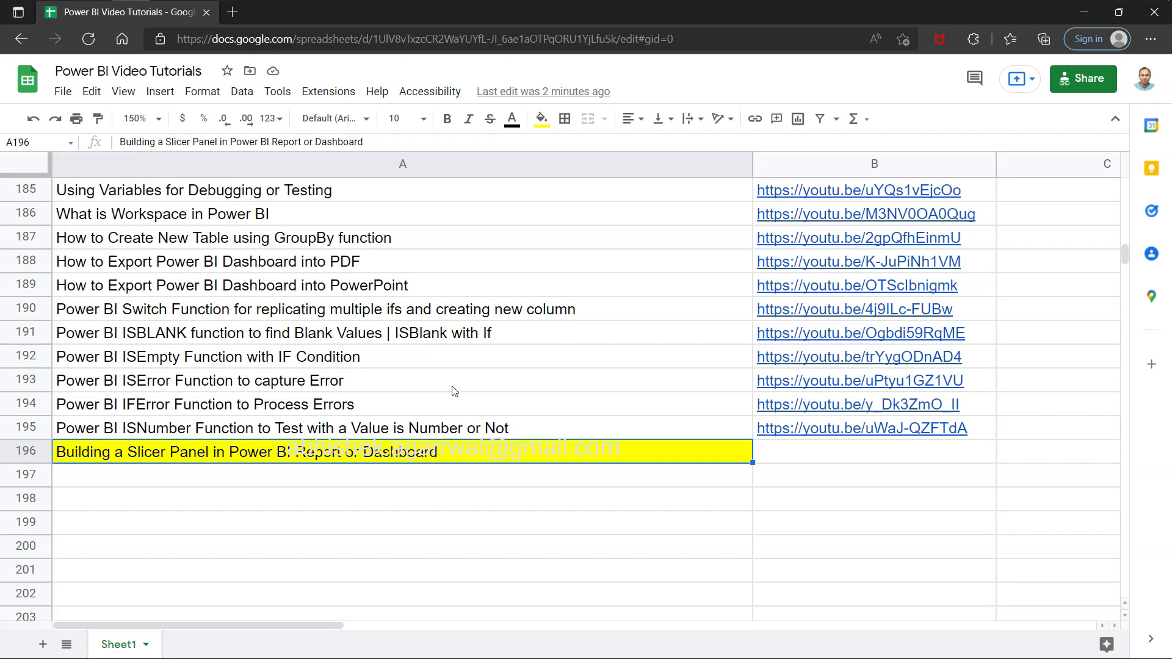
# Switch to Power BI Desktop and filter the diversity dashboard by department, trying Engineering before choosing Product Management
pyautogui.hotkey('alt', 'Tab')
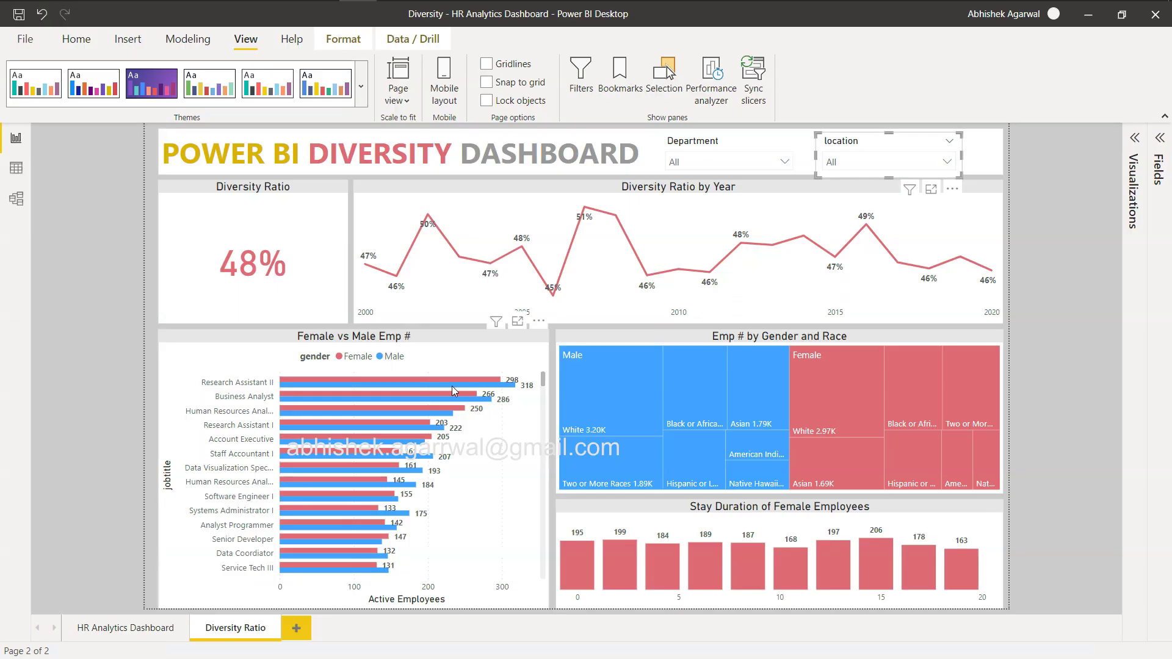
pyautogui.moveTo(434, 308)
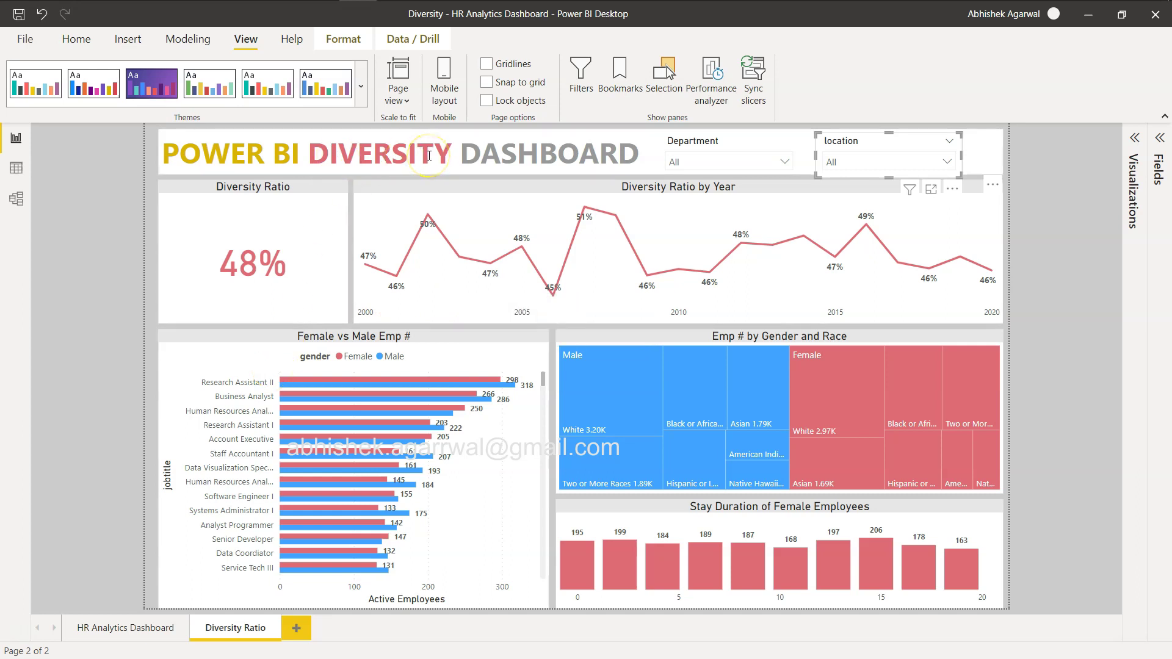
pyautogui.click(1076, 247)
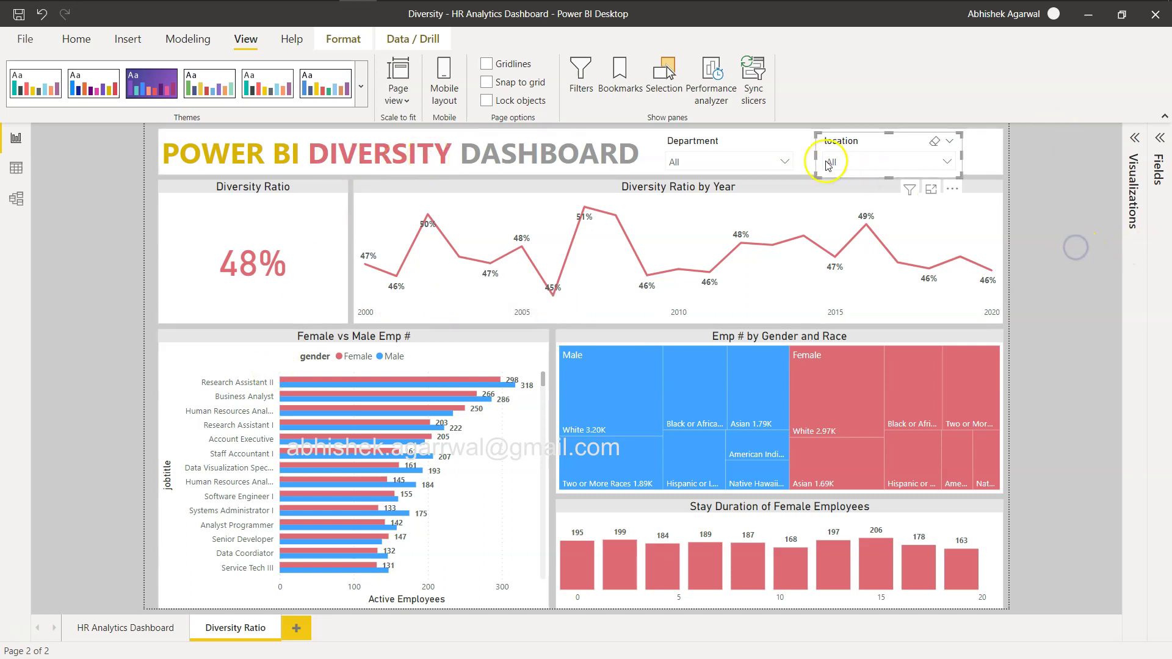
pyautogui.click(784, 161)
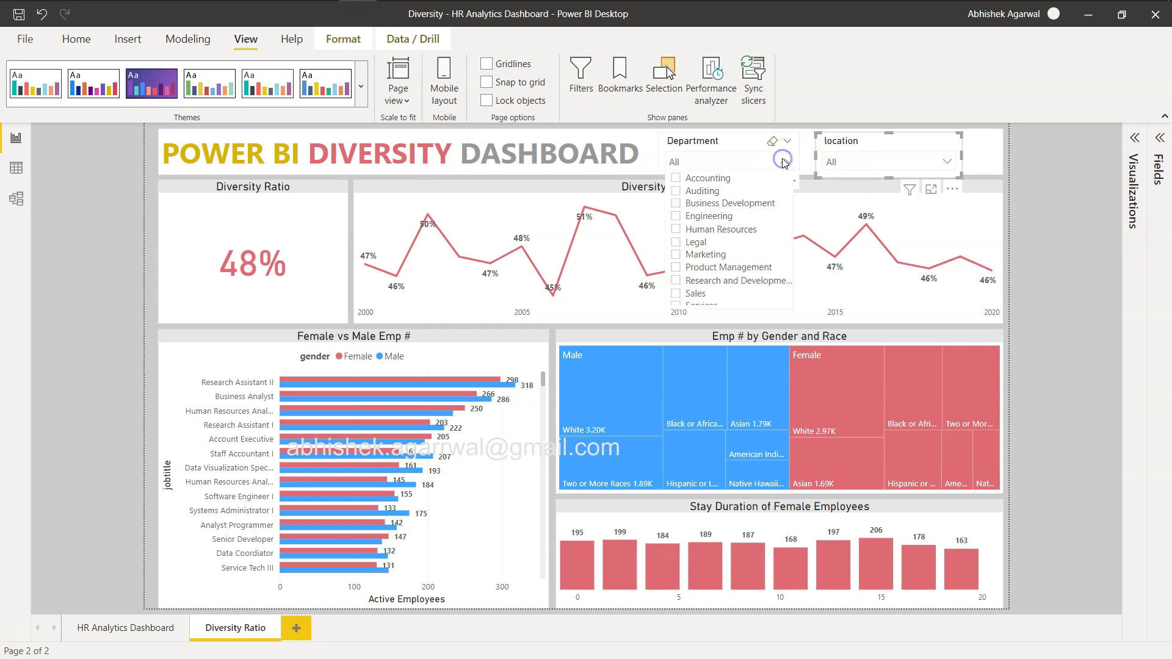
pyautogui.click(700, 218)
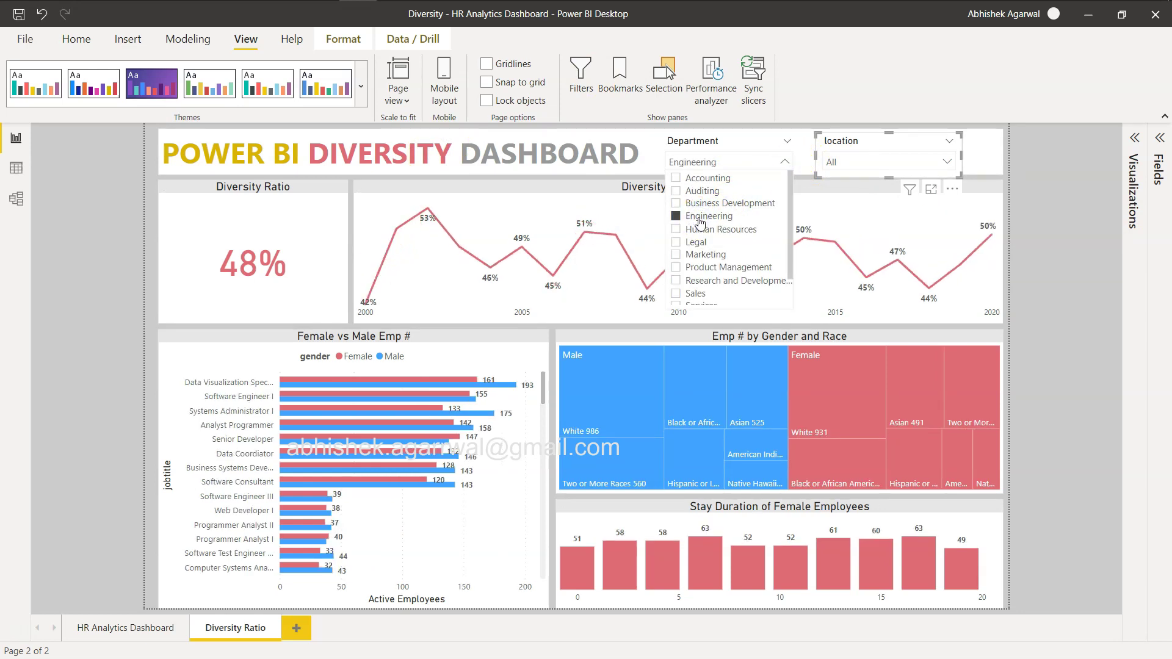
pyautogui.click(696, 268)
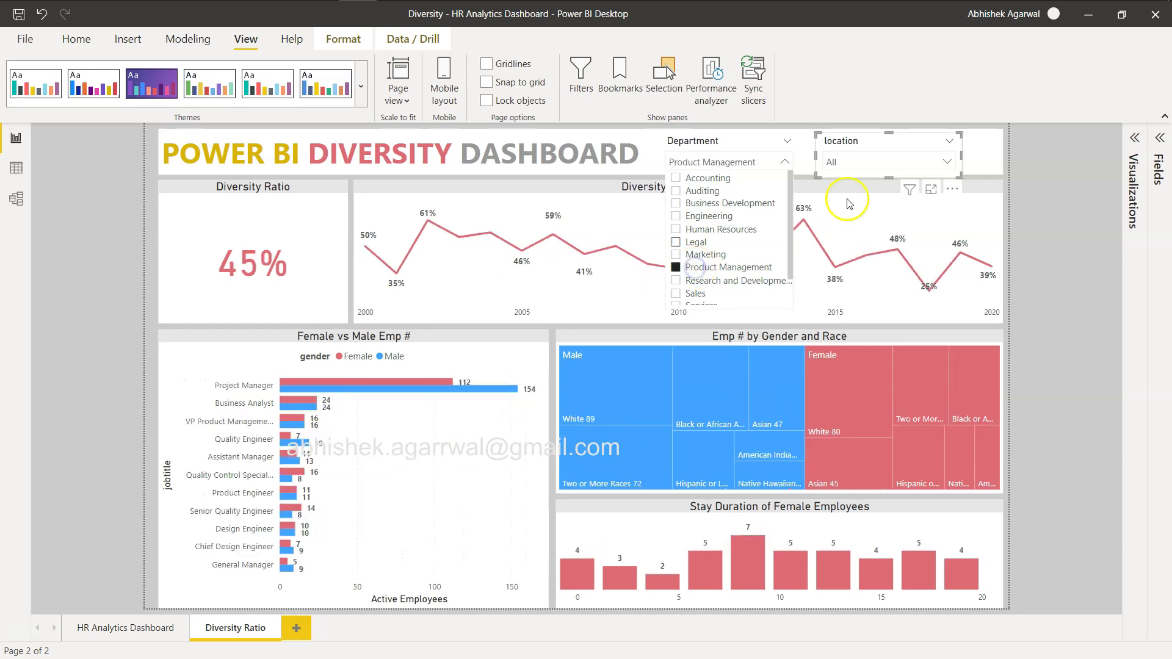
# Try the location slicer with Remote and Headquarters, and clear its selection
pyautogui.click(943, 162)
pyautogui.click(946, 161)
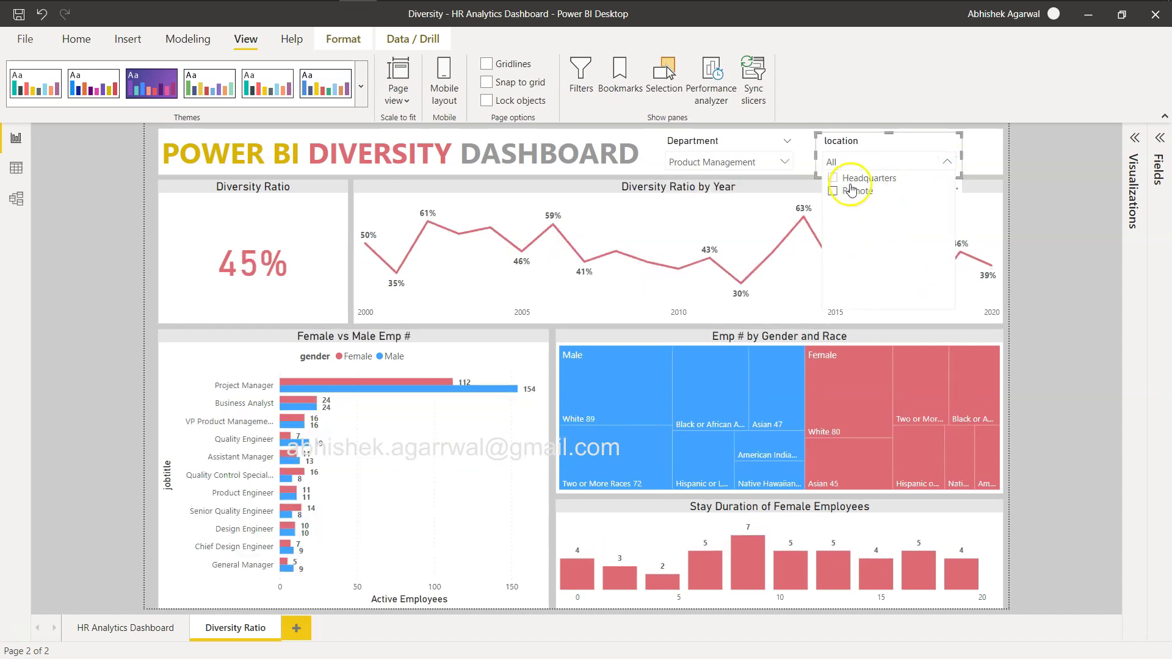
pyautogui.click(852, 191)
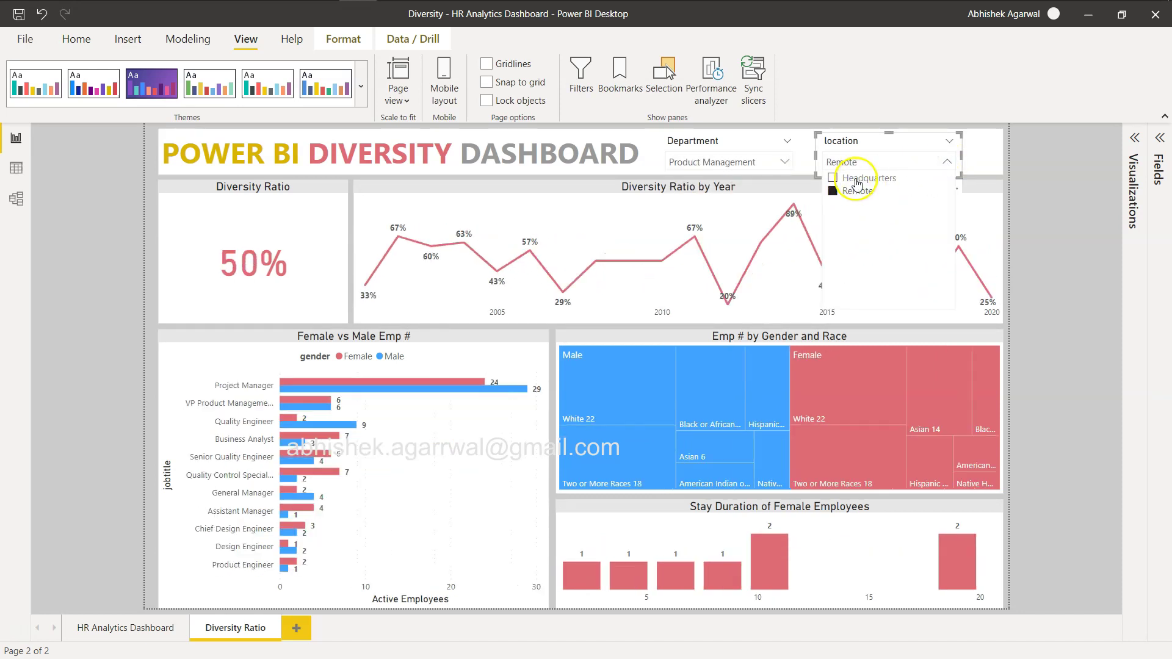
pyautogui.click(857, 179)
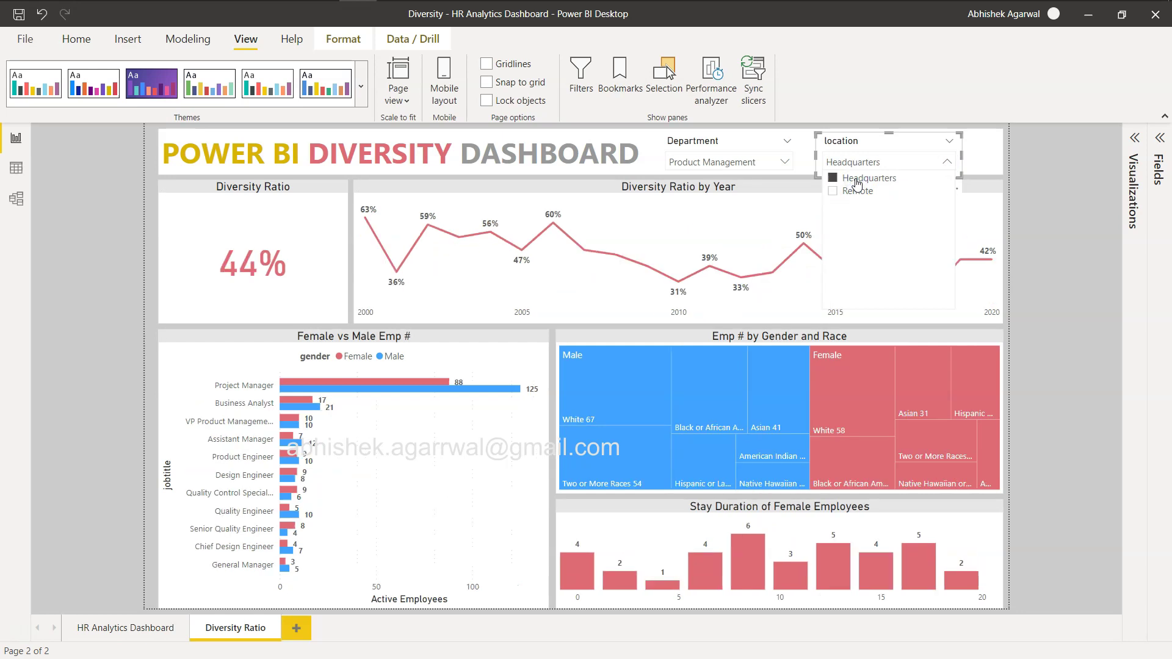
pyautogui.click(857, 179)
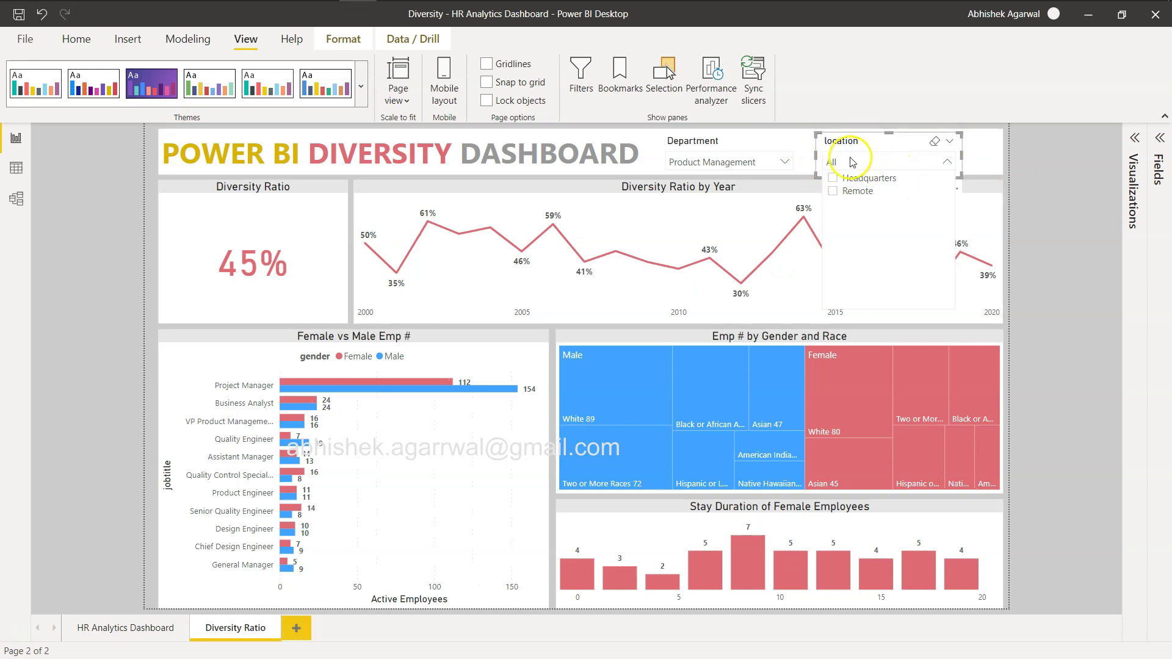
# Examine the fields of the Human Resources table that are available for slicers
pyautogui.click(1161, 146)
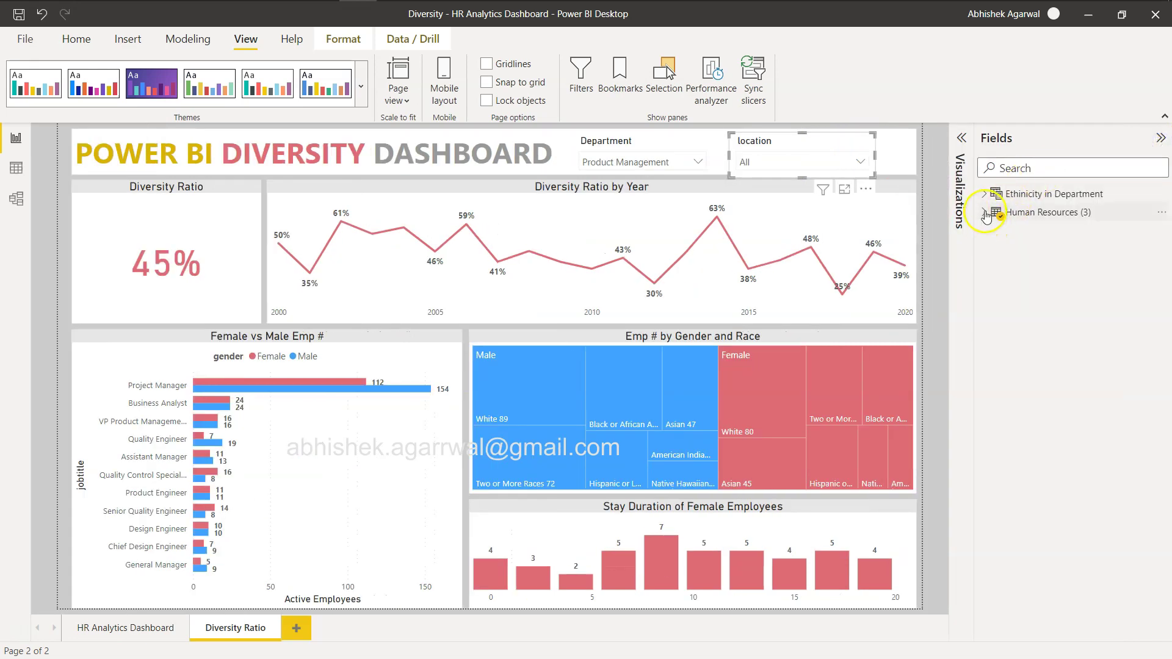
pyautogui.click(985, 213)
pyautogui.scroll(-1, 1029, 391)
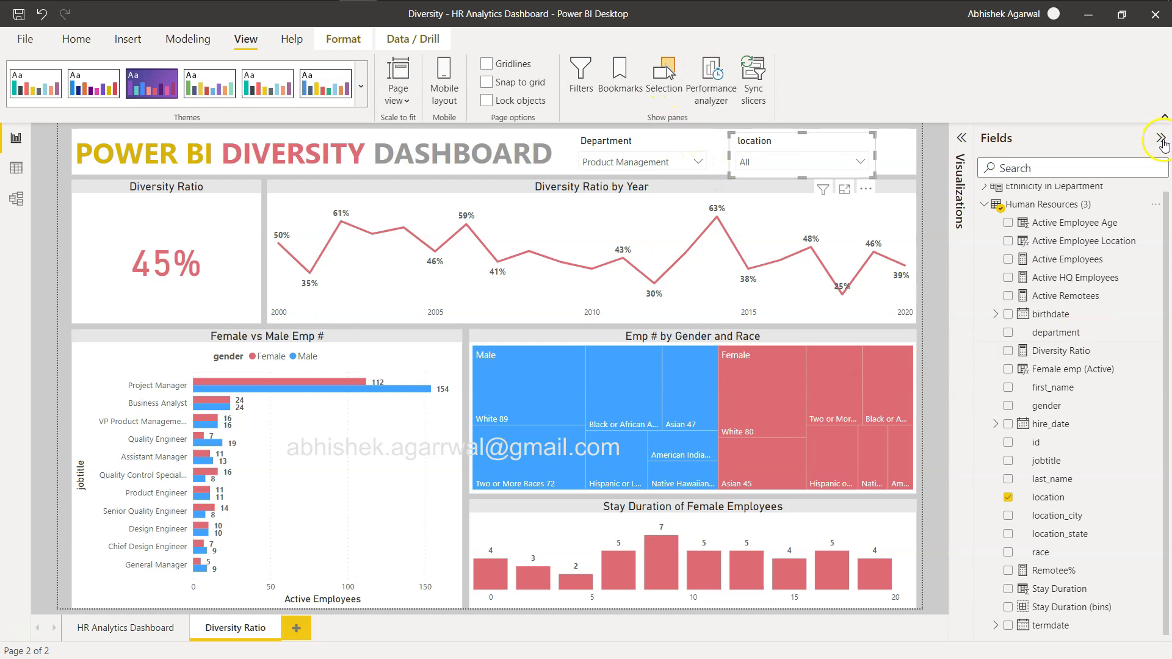
pyautogui.click(1160, 138)
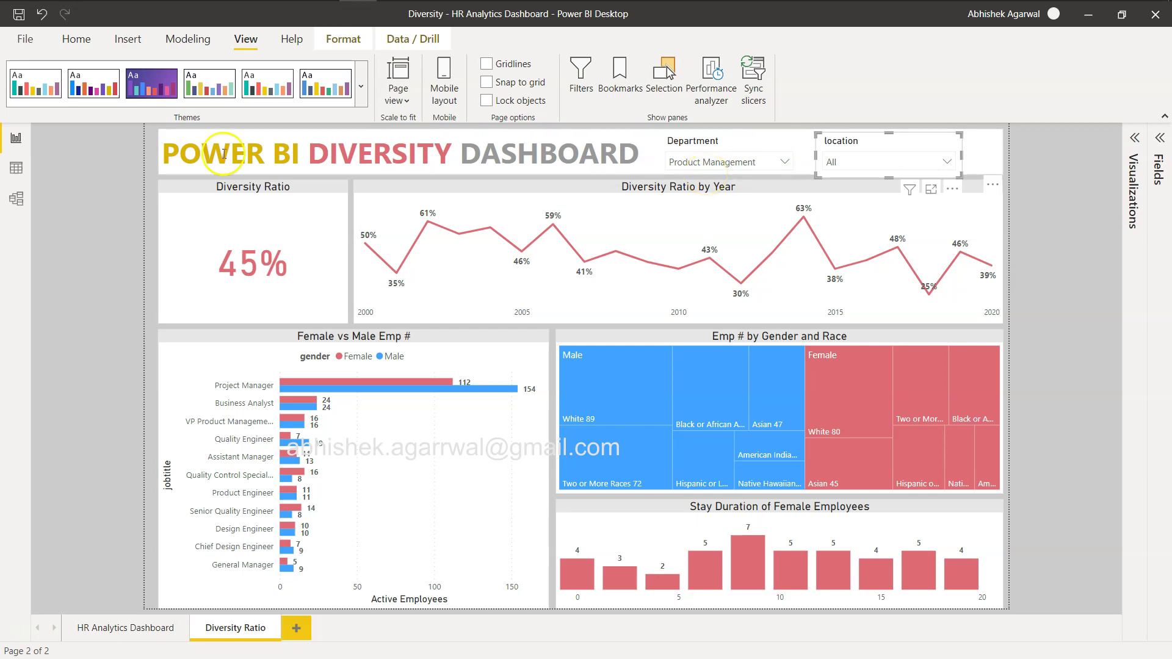
# Insert a rectangle shape and size it as a tall, narrow panel along the report's left edge, just below the title
pyautogui.click(109, 95)
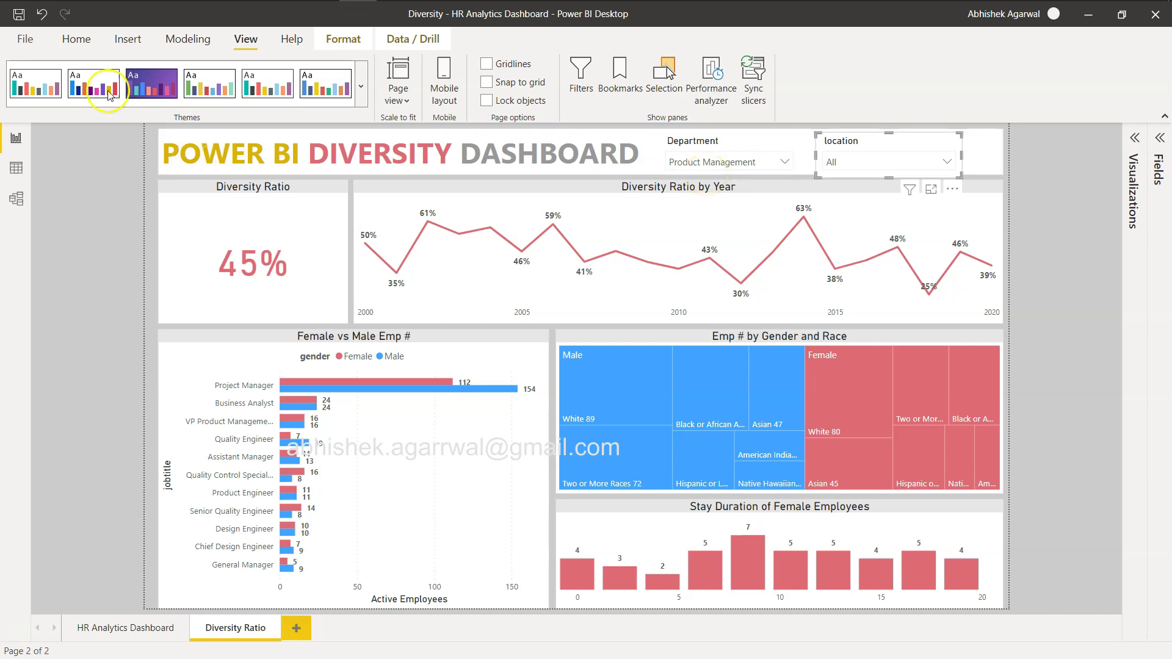
pyautogui.click(125, 40)
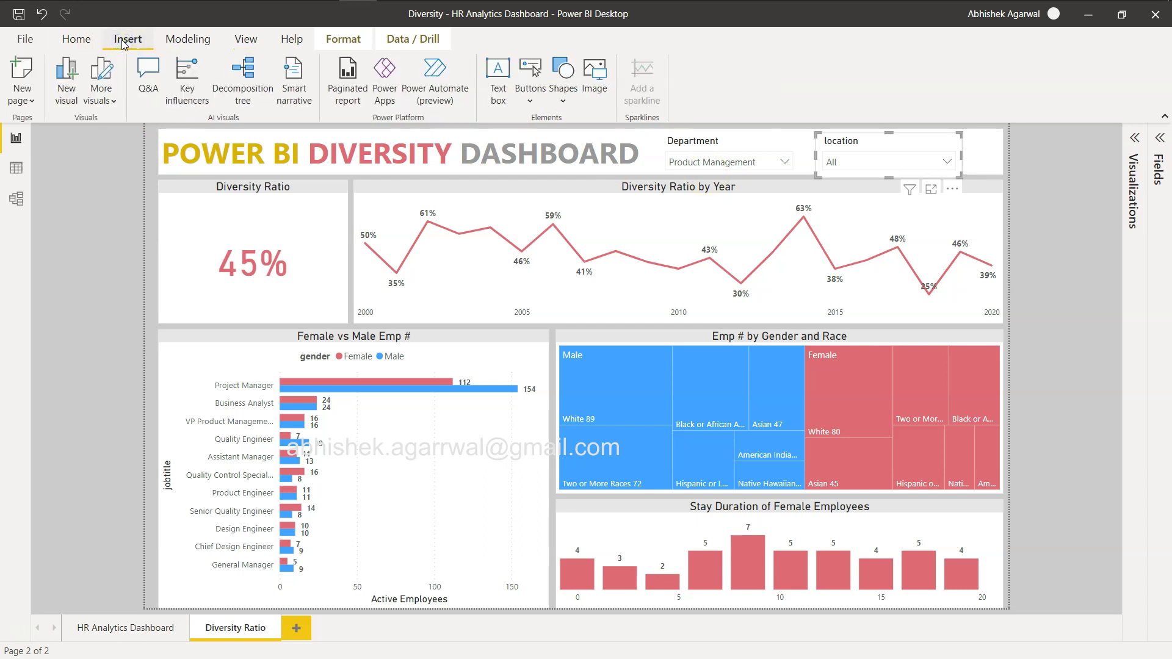
pyautogui.click(563, 93)
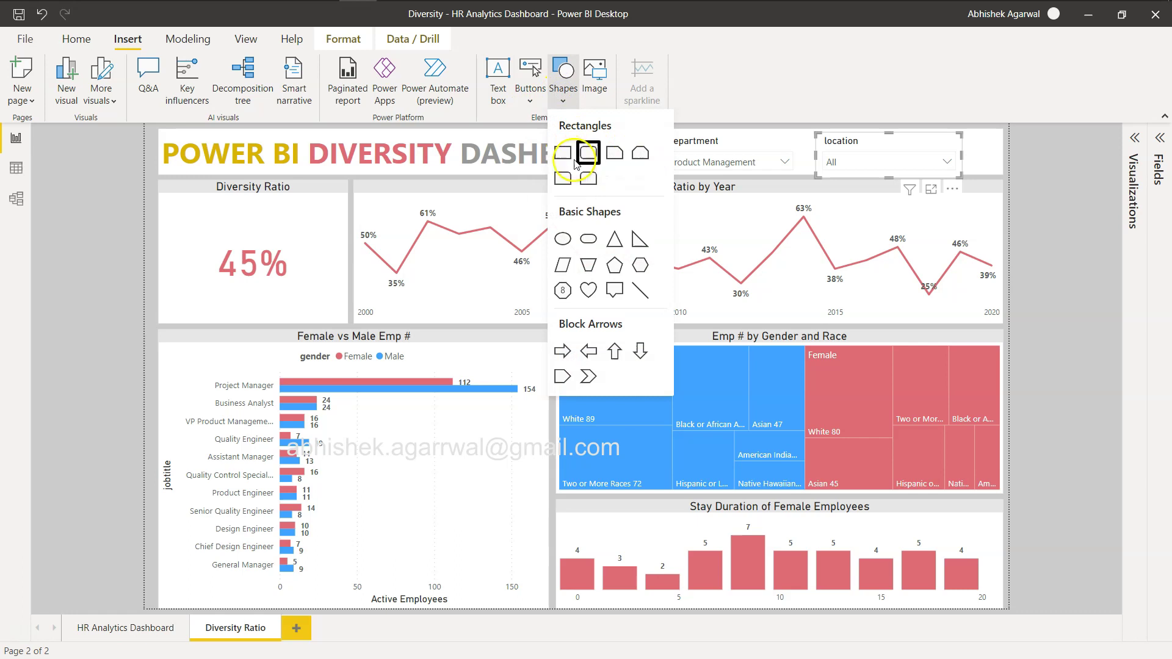
pyautogui.click(560, 160)
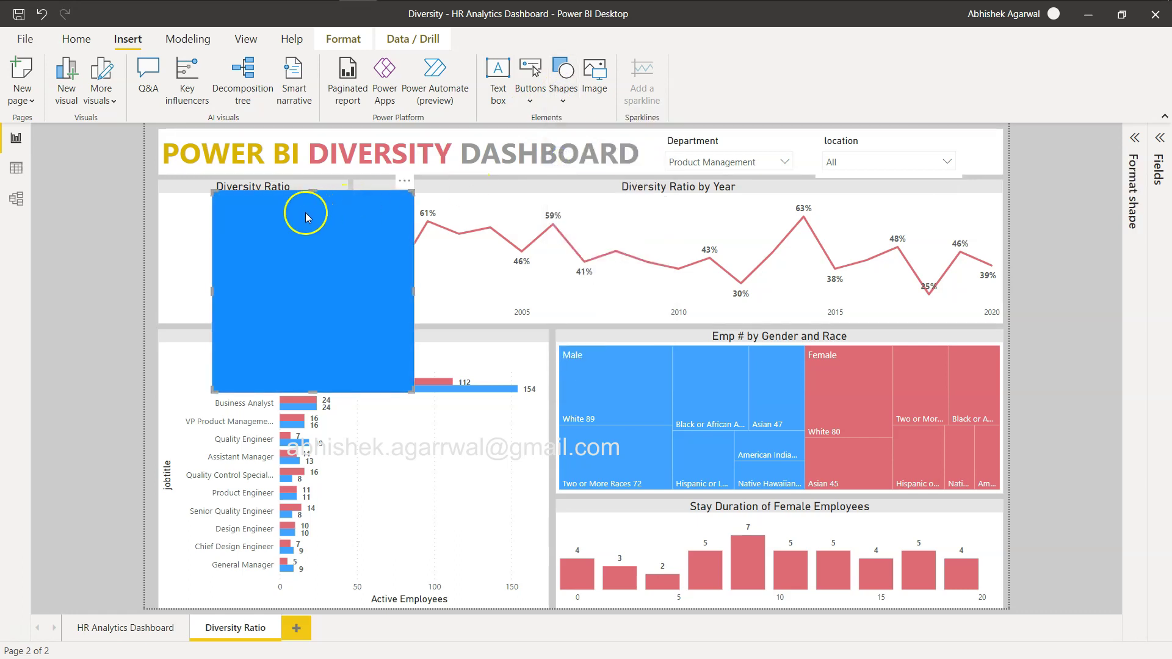
pyautogui.moveTo(311, 393); pyautogui.dragTo(306, 578)
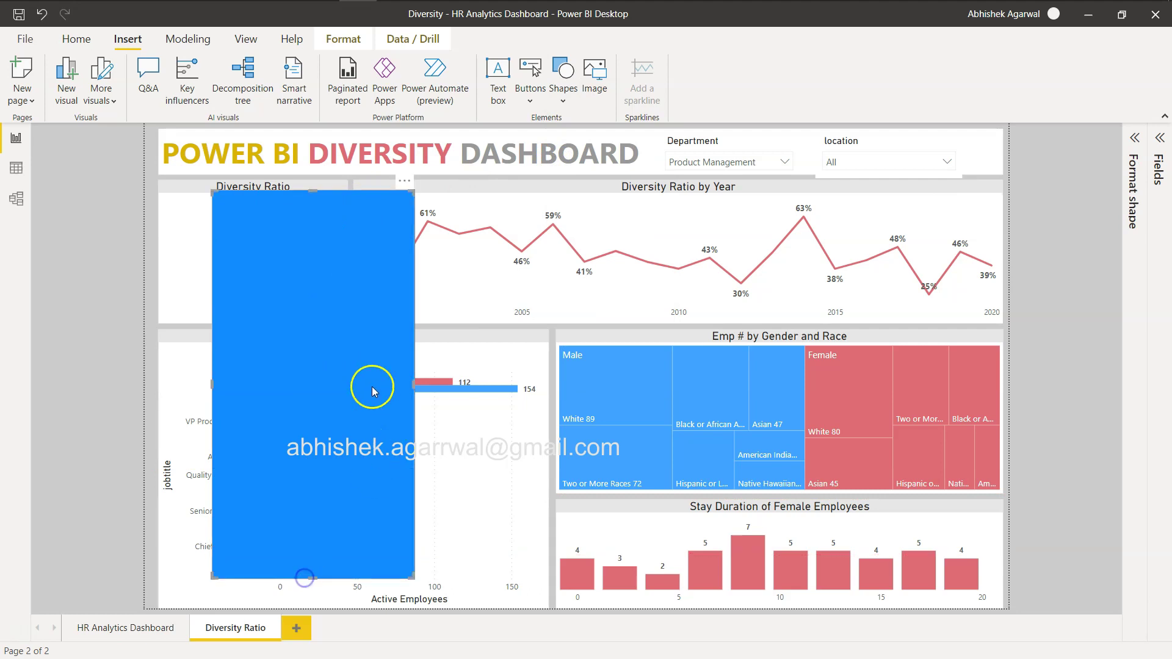
pyautogui.moveTo(317, 341); pyautogui.dragTo(287, 339)
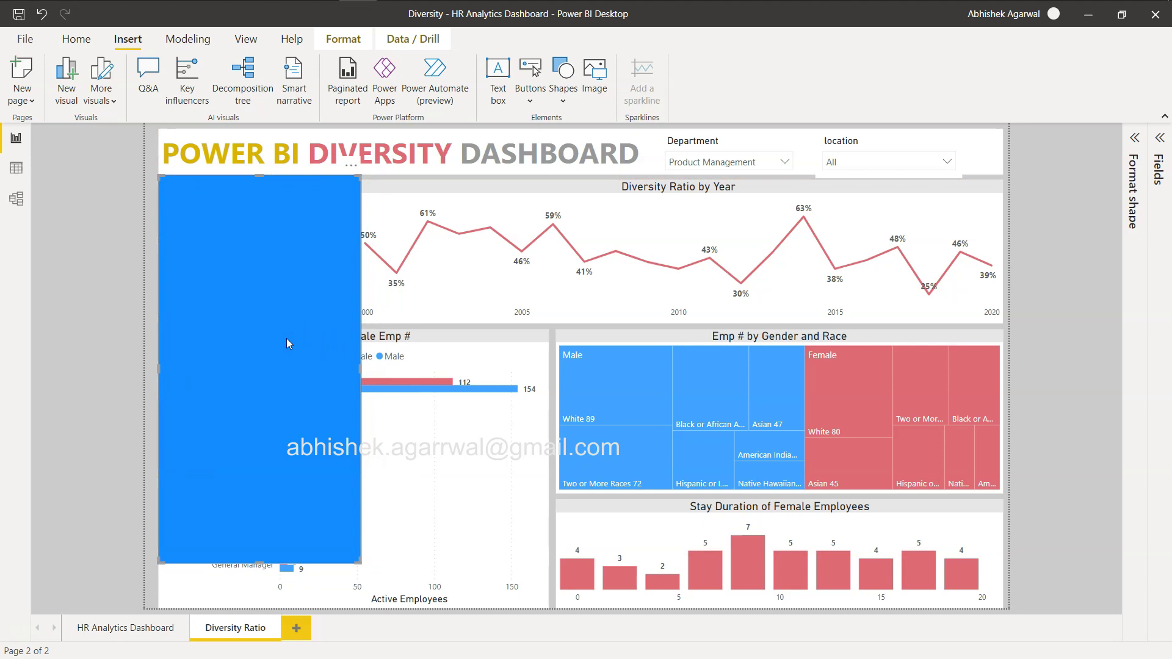
pyautogui.moveTo(359, 368); pyautogui.dragTo(333, 368)
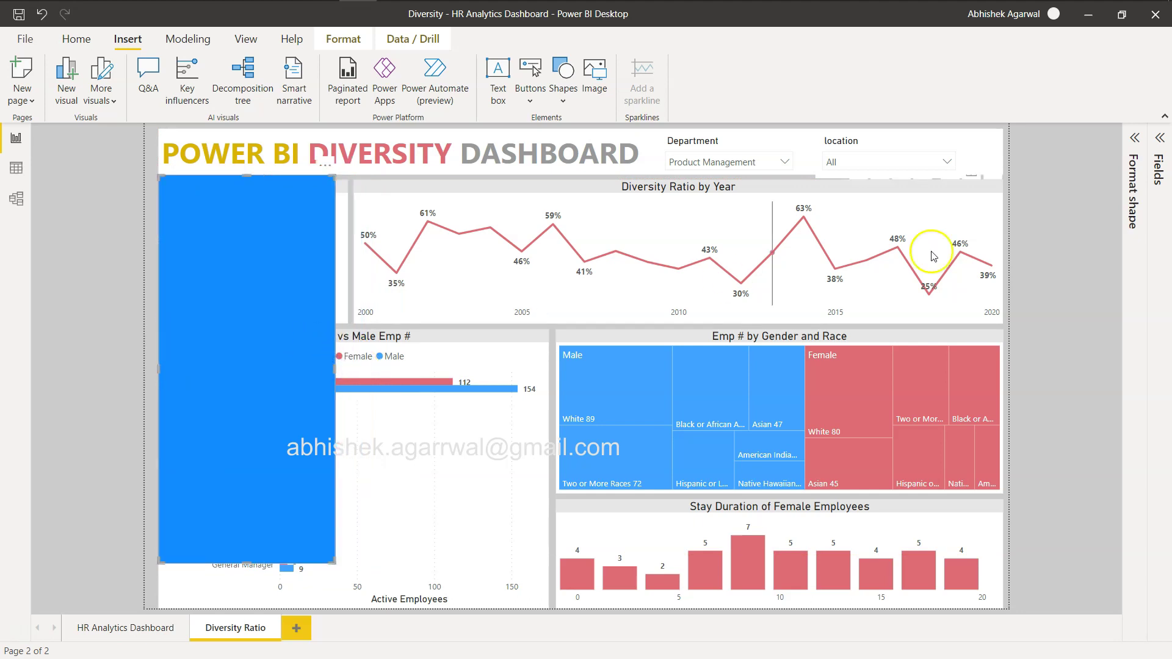
# Set the rectangle's fill to light grey with 30% transparency
pyautogui.click(1134, 139)
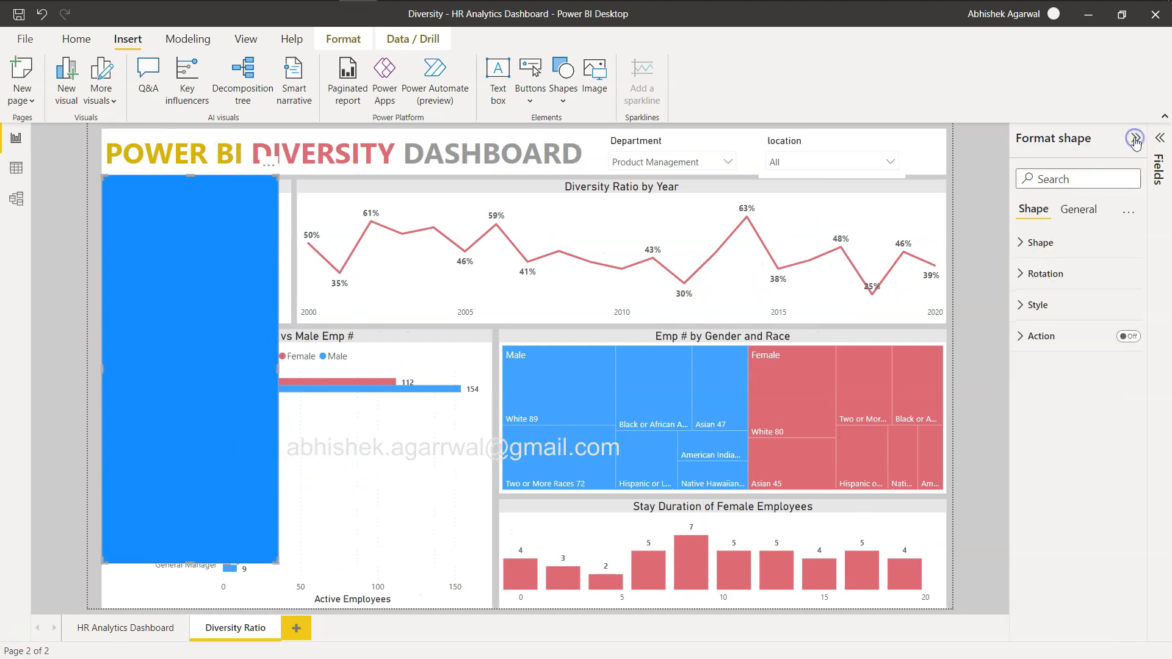
pyautogui.click(1025, 305)
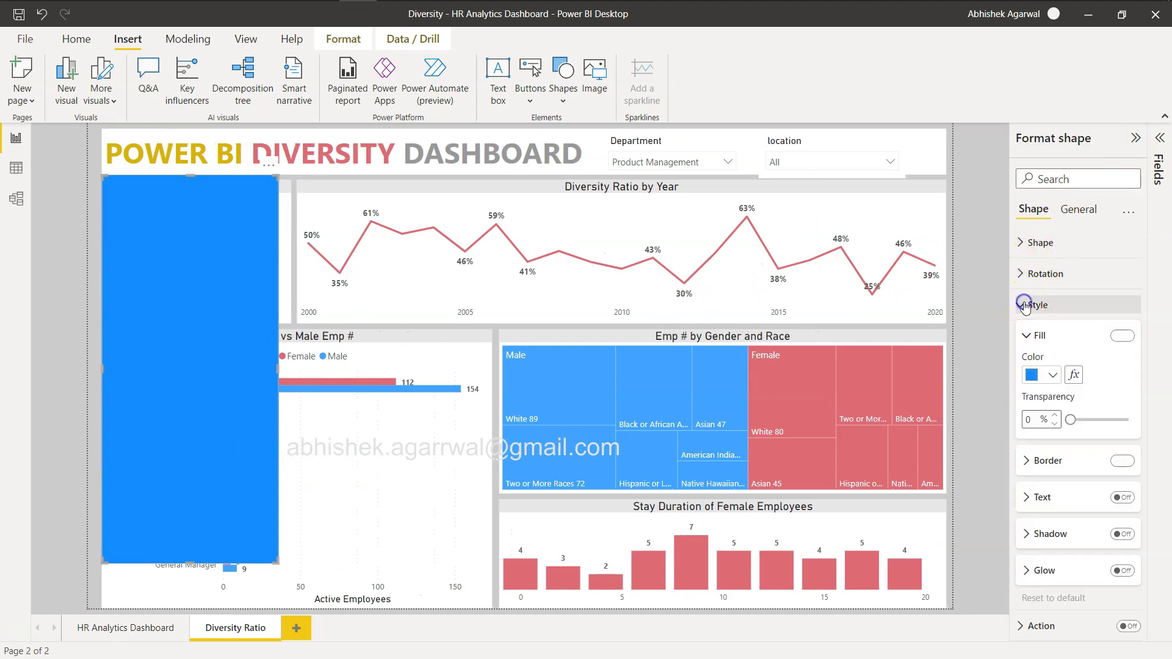
pyautogui.click(1046, 375)
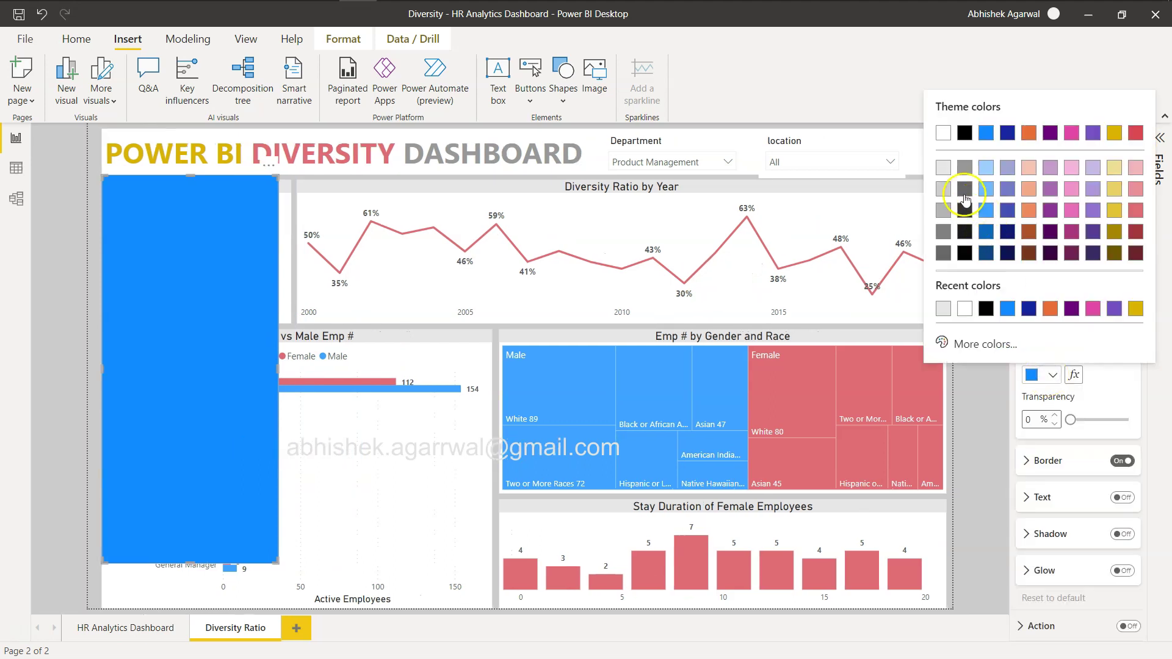
pyautogui.click(943, 167)
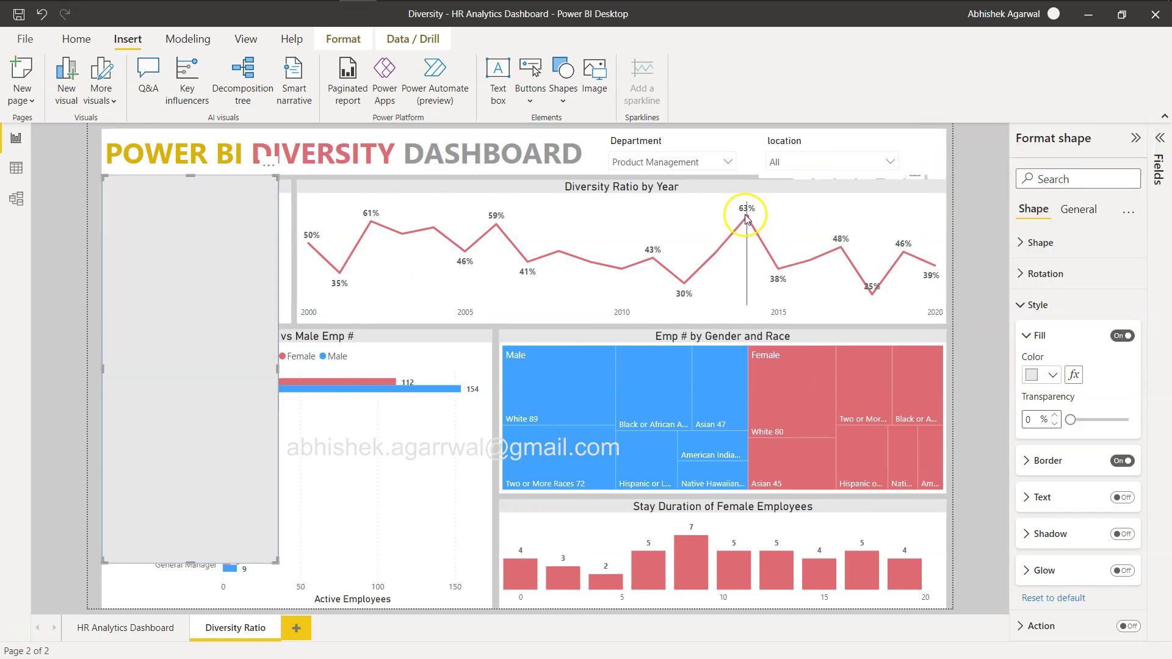
pyautogui.click(1038, 419)
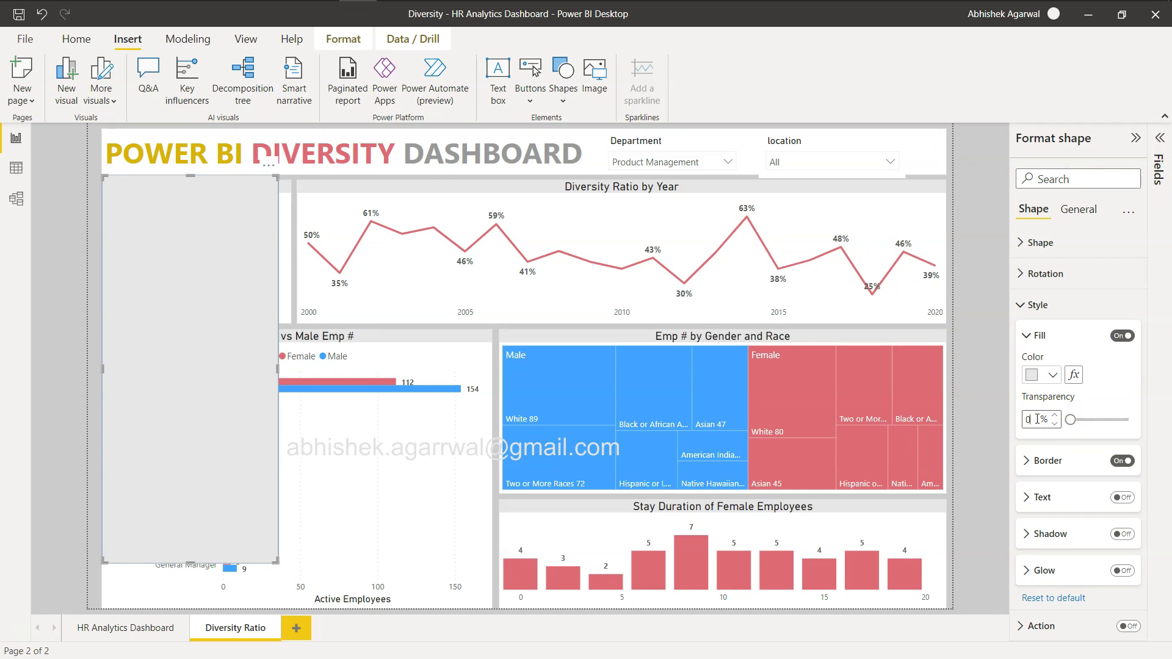
pyautogui.press('BackSpace')
pyautogui.write('1')
pyautogui.write('30')
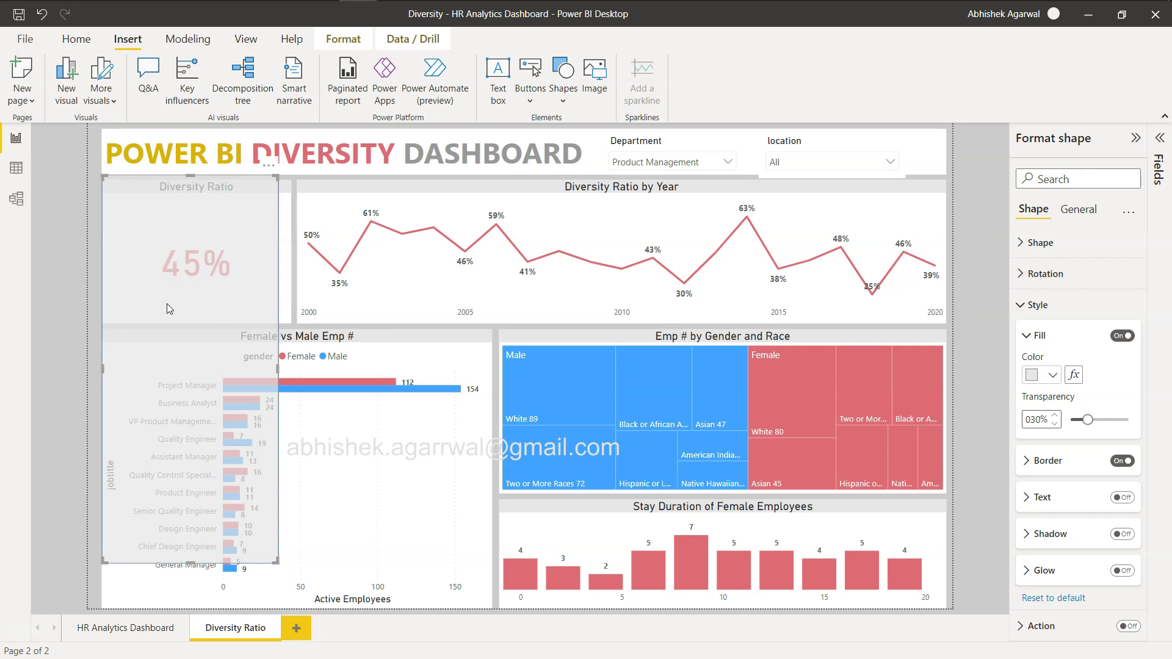
pyautogui.click(186, 228)
pyautogui.click(213, 295)
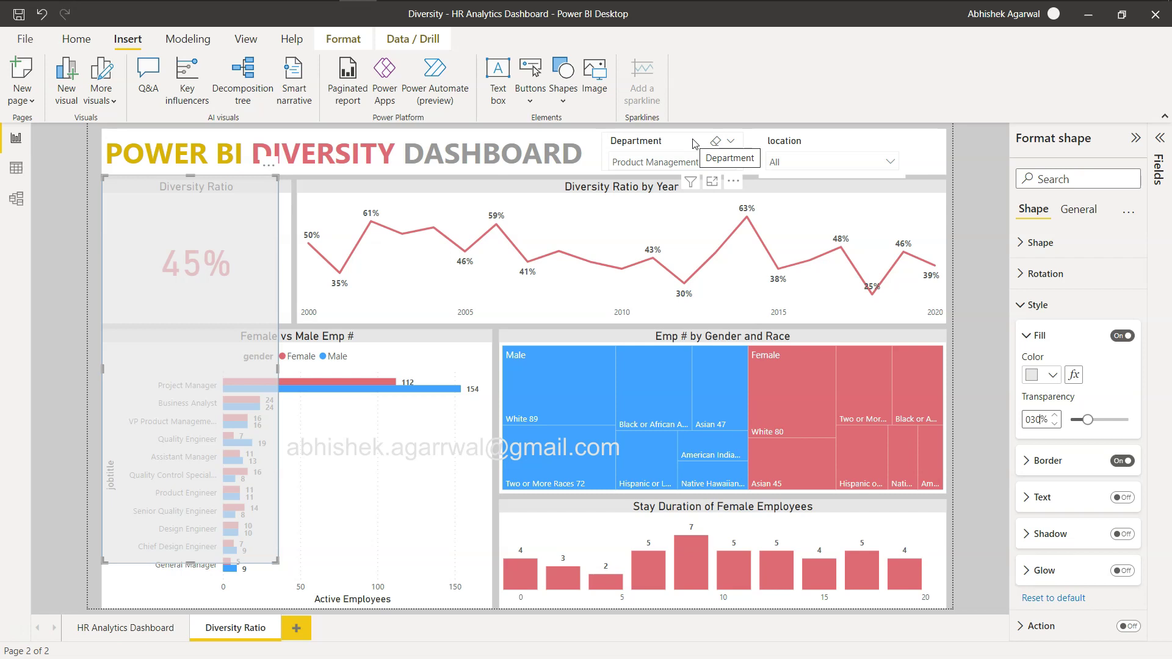
# Move the Department and location slicers from the header onto the grey panel, with location below Department
pyautogui.moveTo(694, 144); pyautogui.dragTo(203, 235)
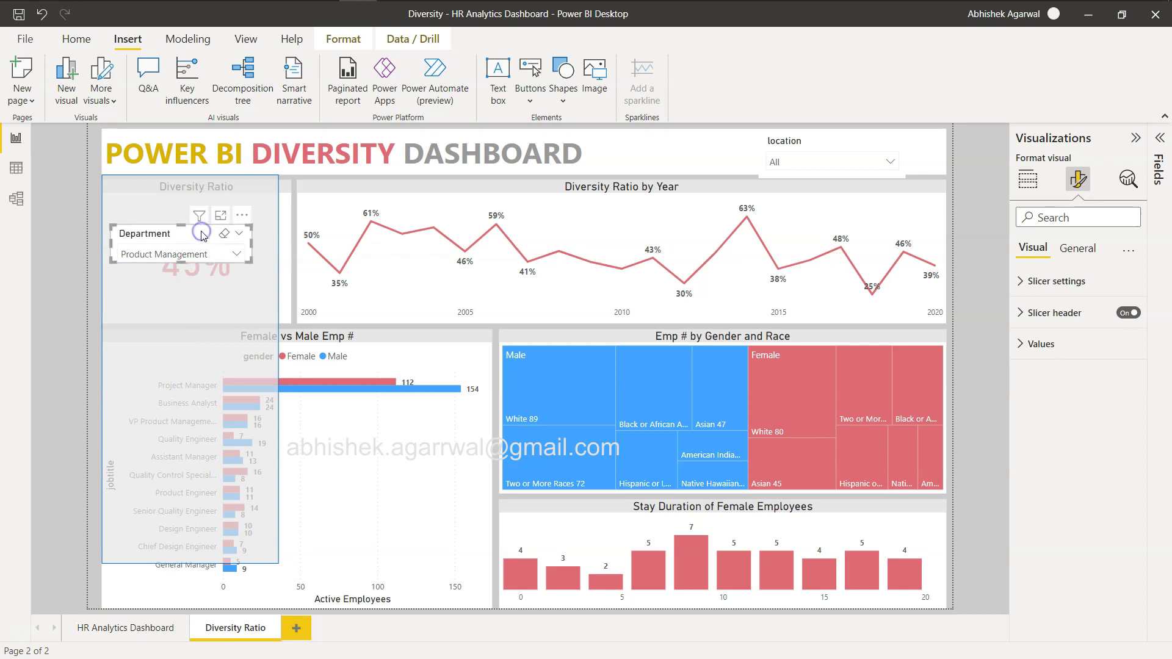
pyautogui.click(813, 145)
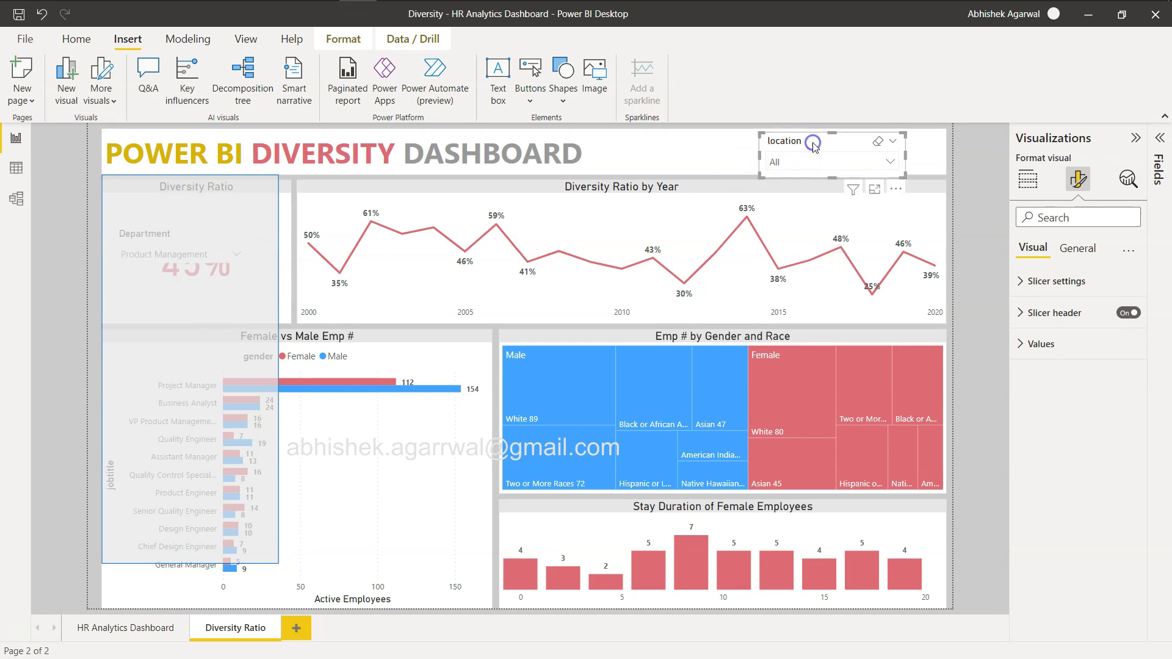
pyautogui.moveTo(813, 145); pyautogui.dragTo(168, 327)
pyautogui.click(170, 255)
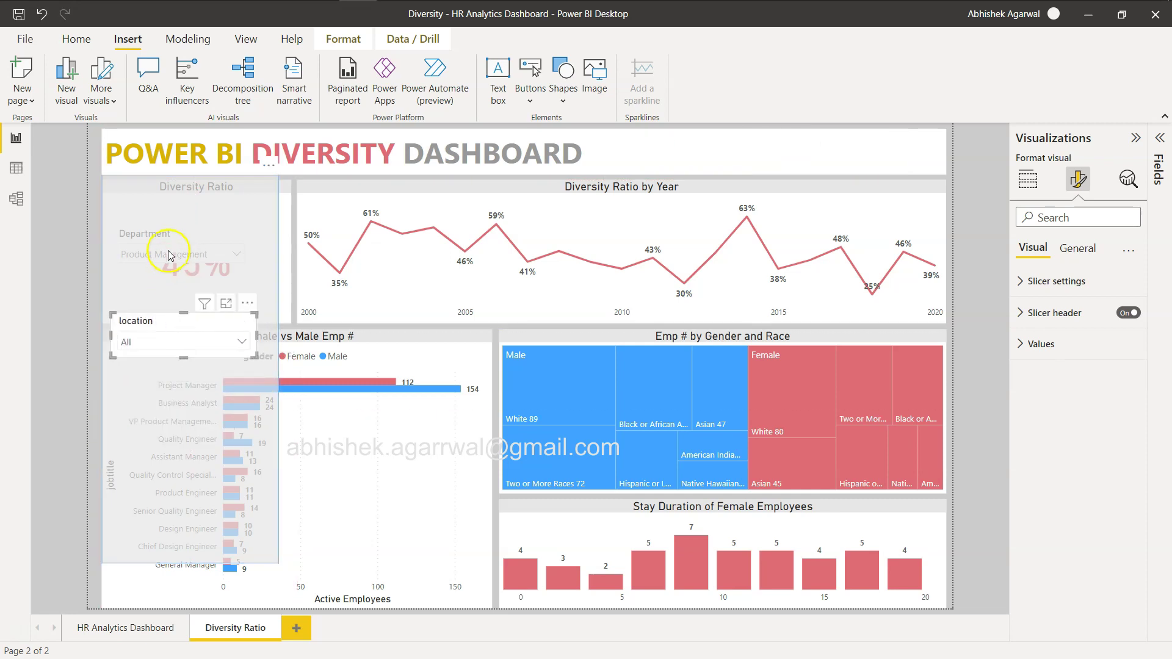
# Move the grey rectangle below the two slicers in the layer order
pyautogui.click(168, 293)
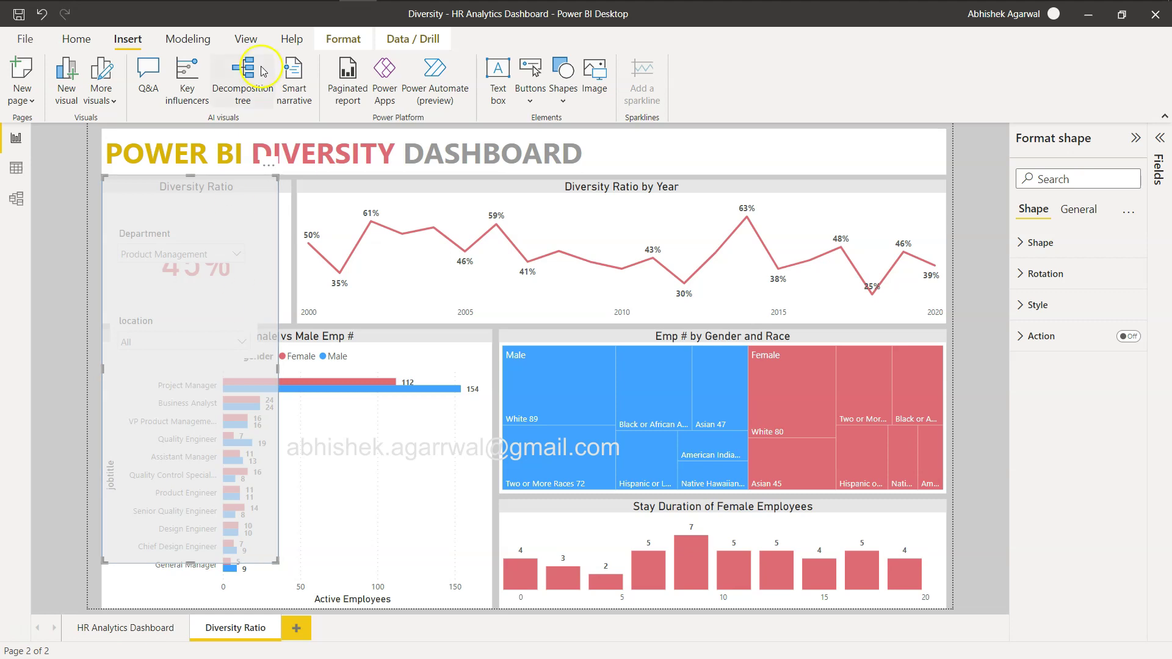
pyautogui.click(250, 41)
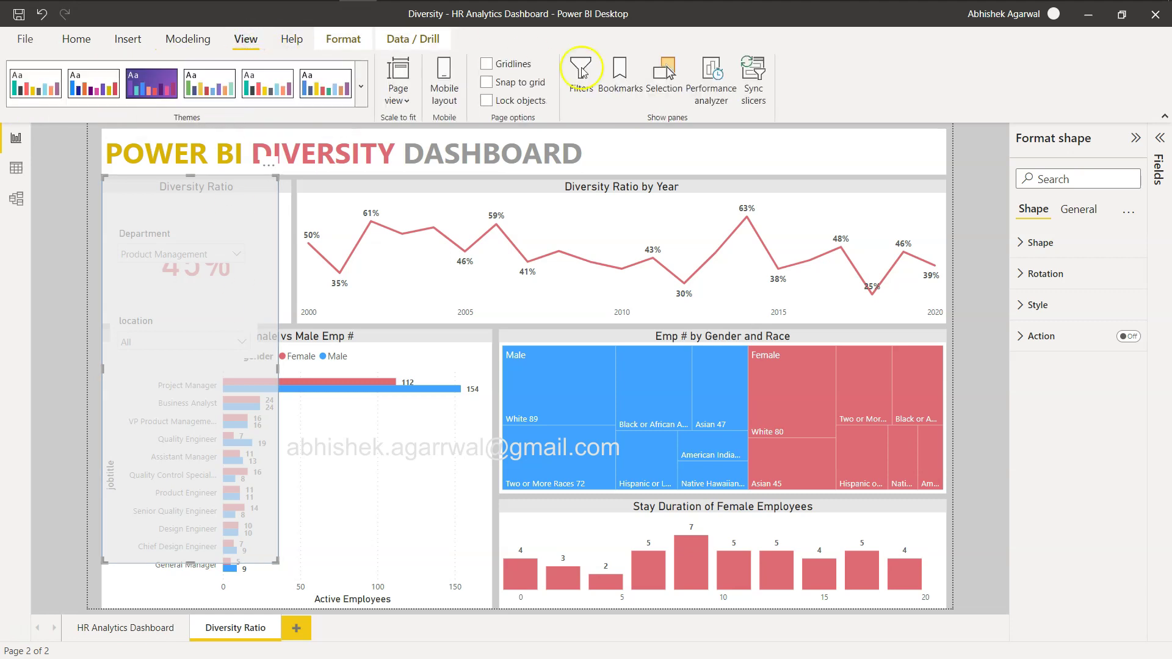
pyautogui.click(667, 86)
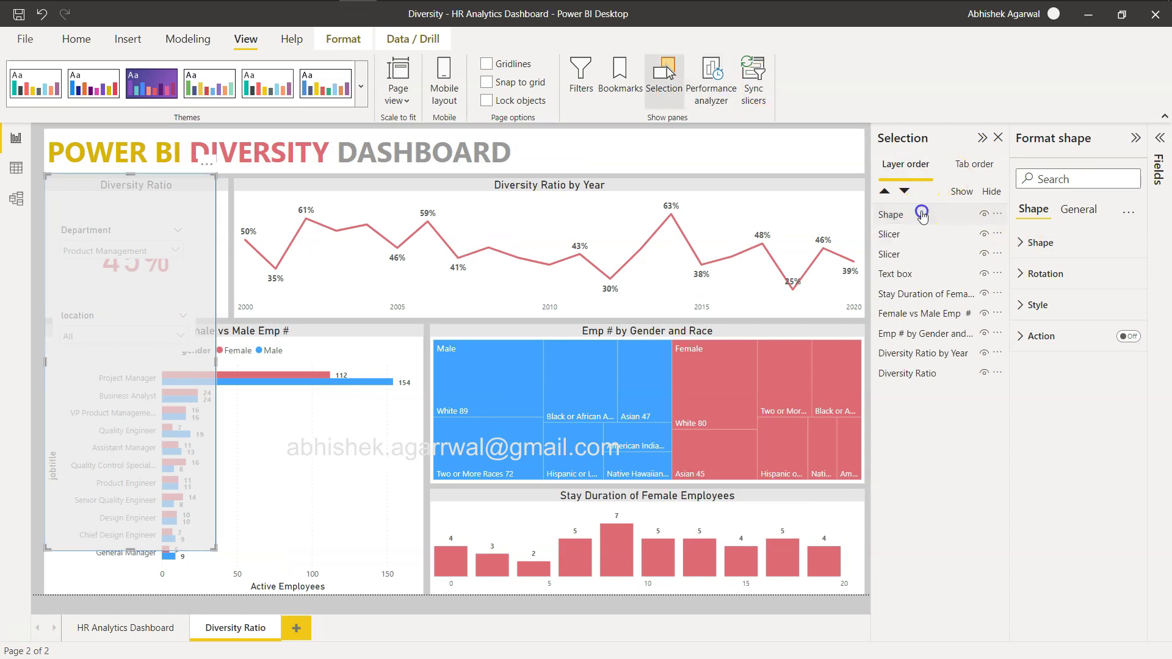
pyautogui.moveTo(922, 215); pyautogui.dragTo(923, 257)
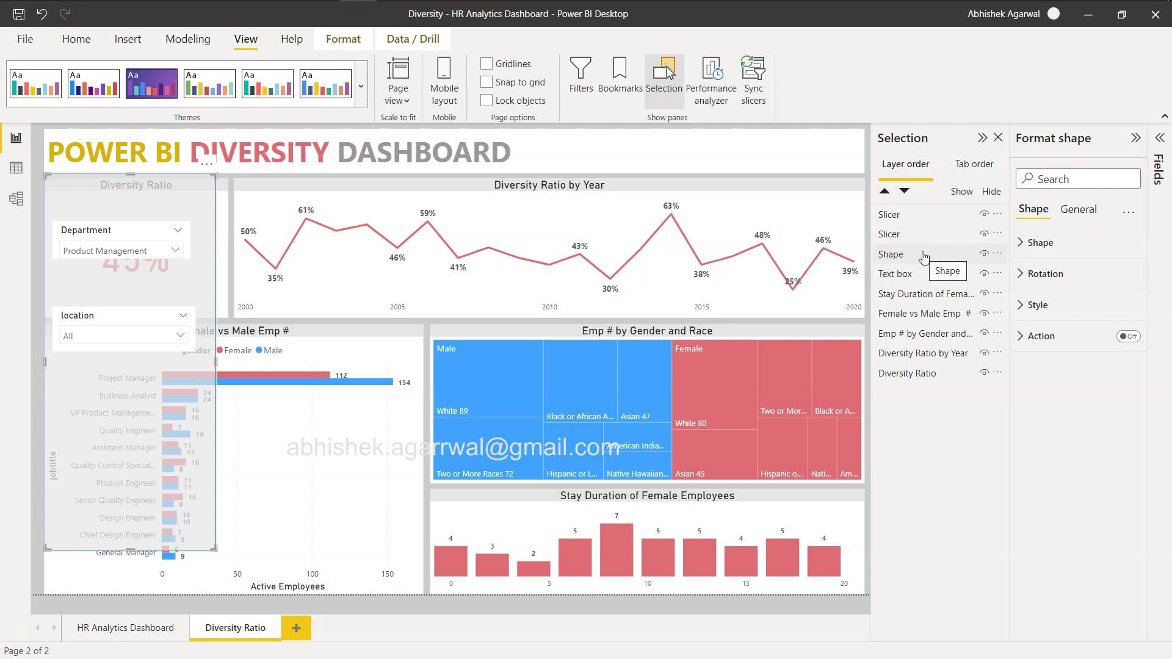
pyautogui.click(923, 257)
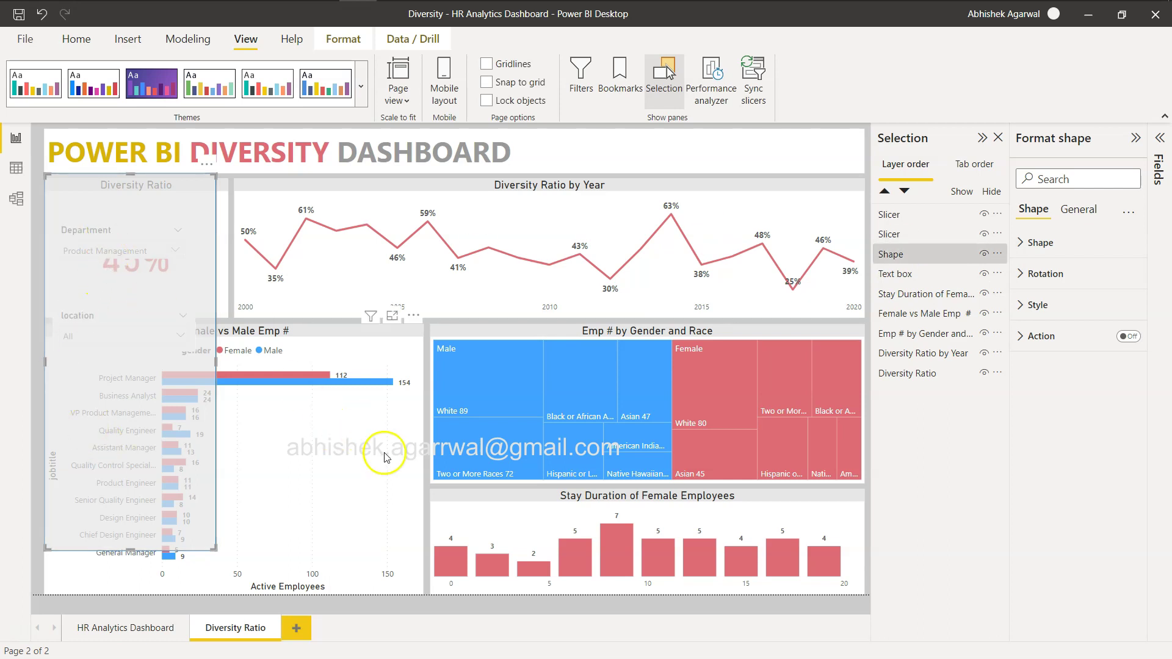
pyautogui.click(427, 471)
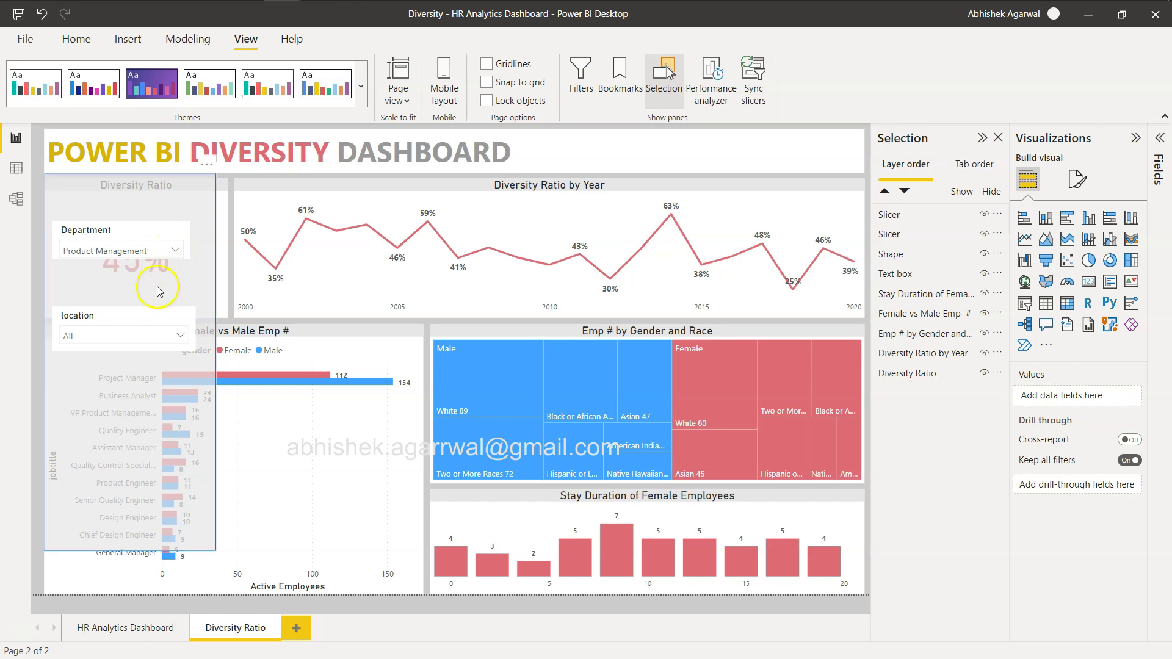
# Move the location slicer up on the grey panel, closer to the Department slicer
pyautogui.click(130, 309)
pyautogui.moveTo(110, 289); pyautogui.dragTo(117, 294)
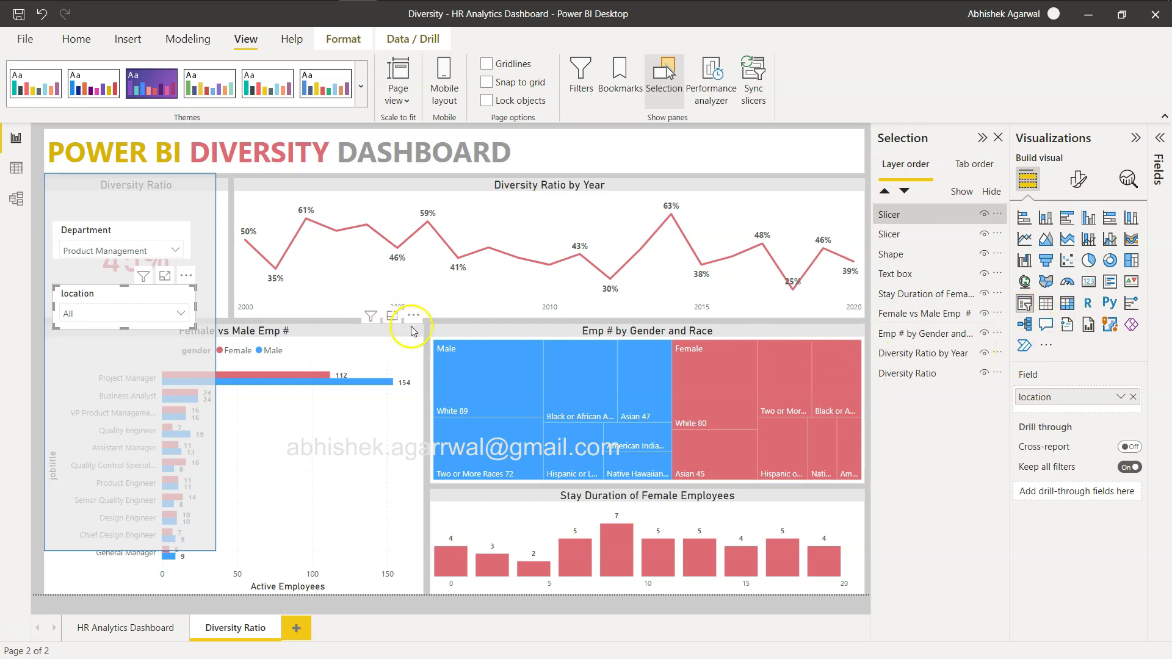
pyautogui.click(428, 328)
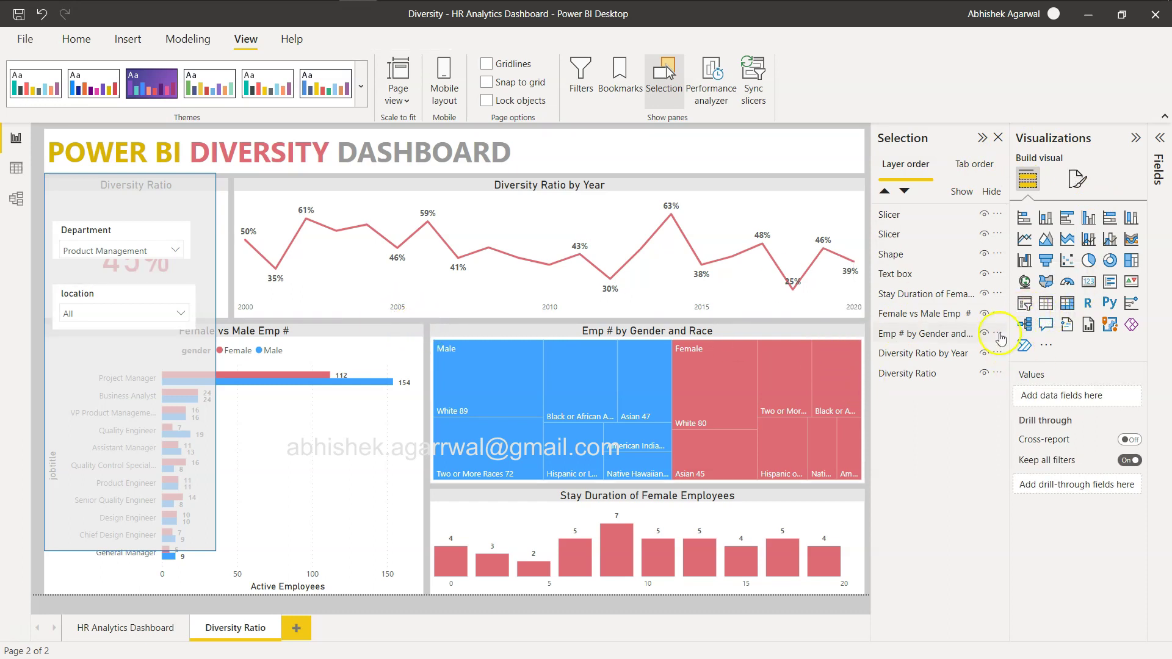
# Add a new slicer to the report based on the location_state field of the Human Resources table
pyautogui.click(1025, 303)
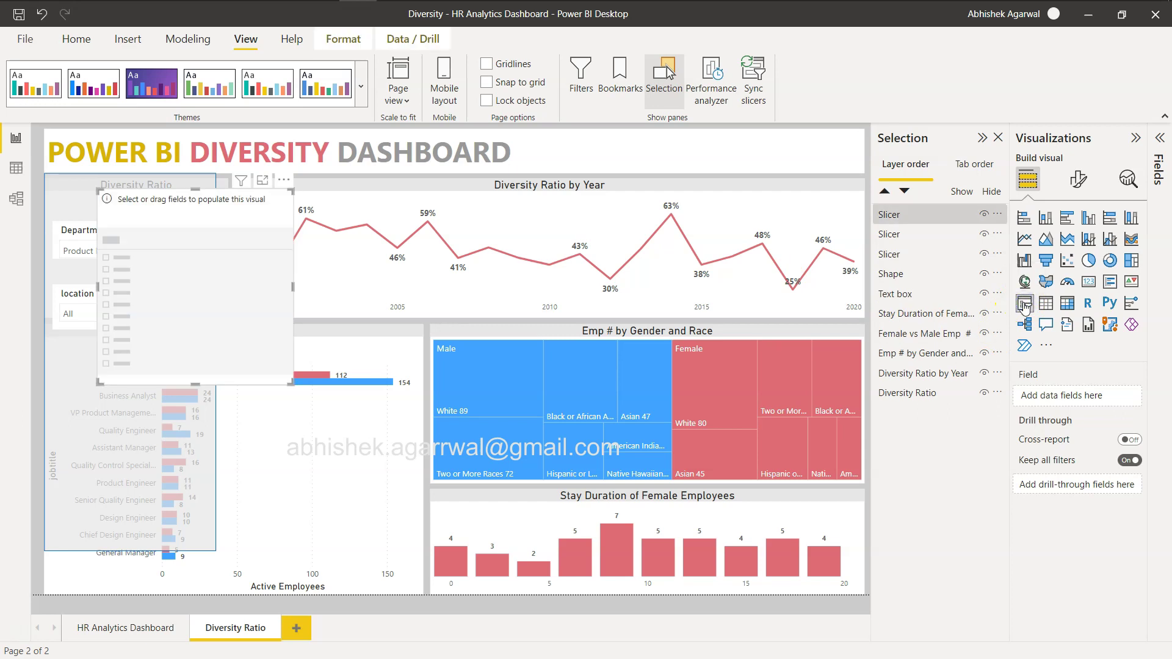
pyautogui.click(1158, 141)
pyautogui.click(989, 213)
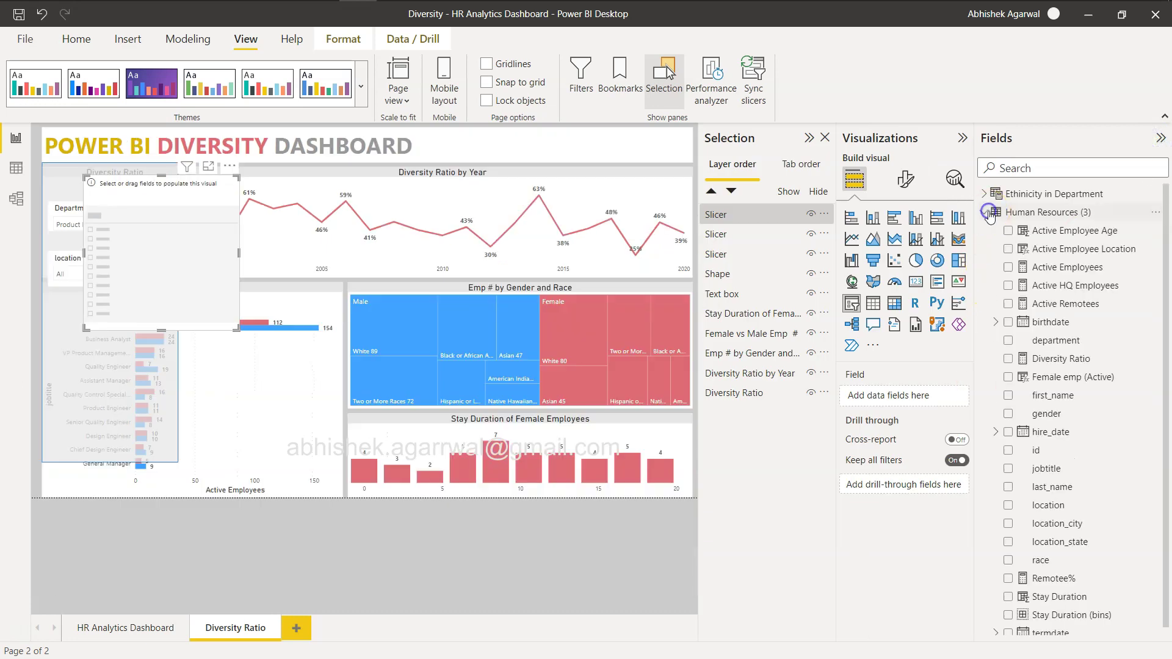
pyautogui.click(1007, 526)
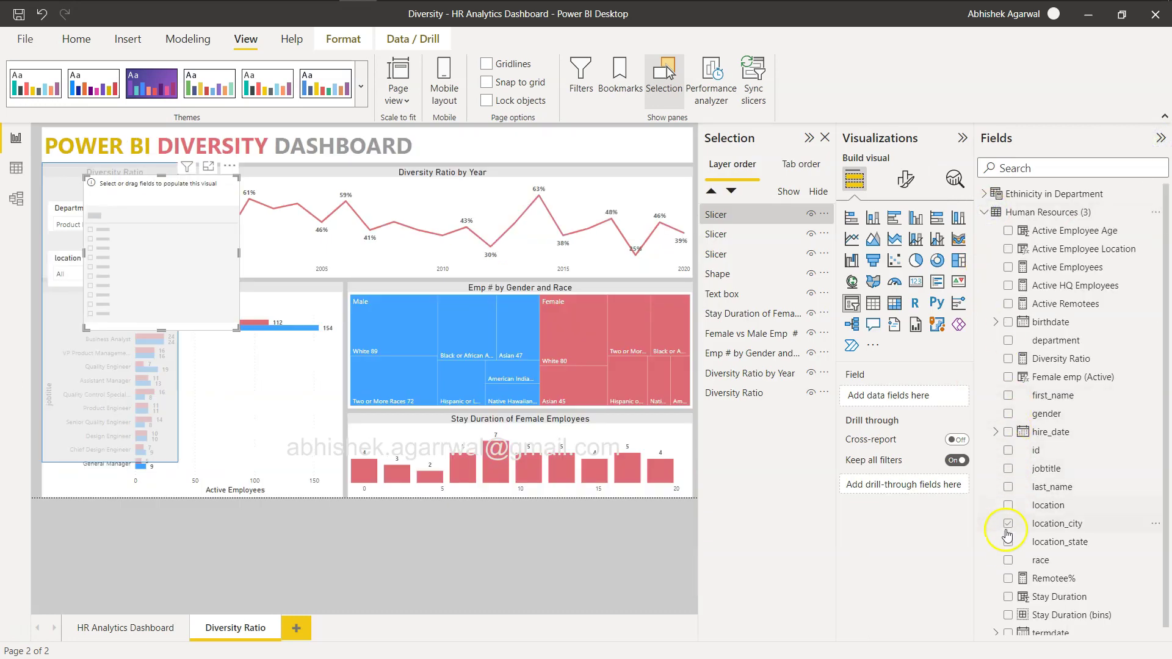
pyautogui.click(1008, 542)
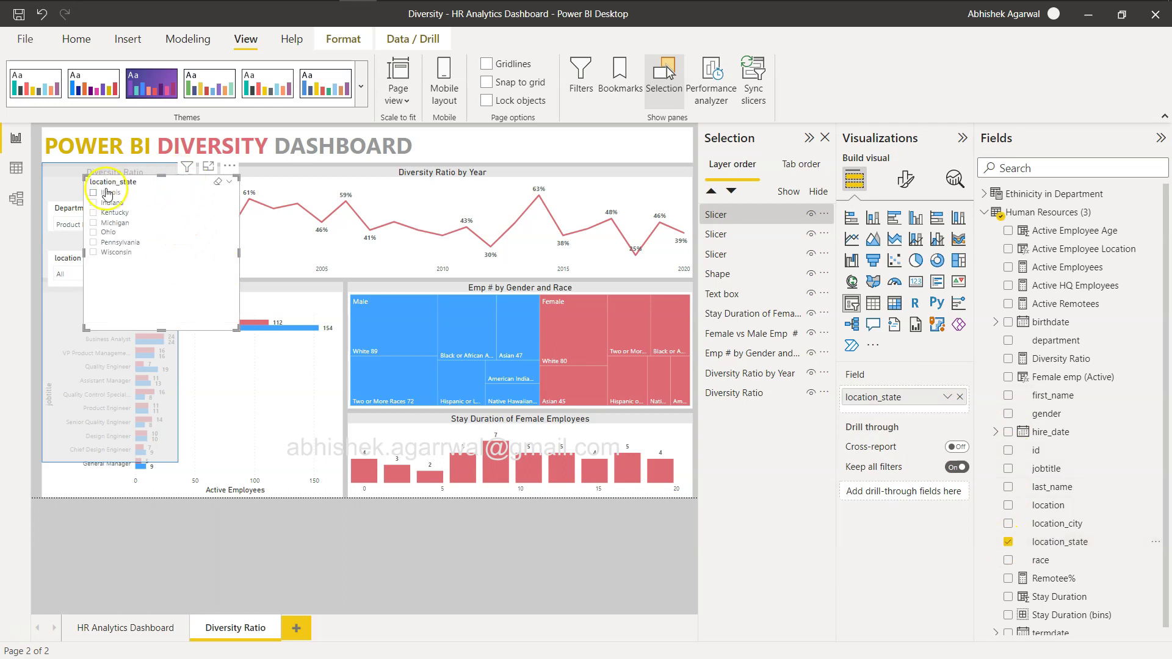
# Place the location_state slicer below the location slicer and shrink it to fit the panel width and its list of states
pyautogui.moveTo(106, 194); pyautogui.dragTo(74, 310)
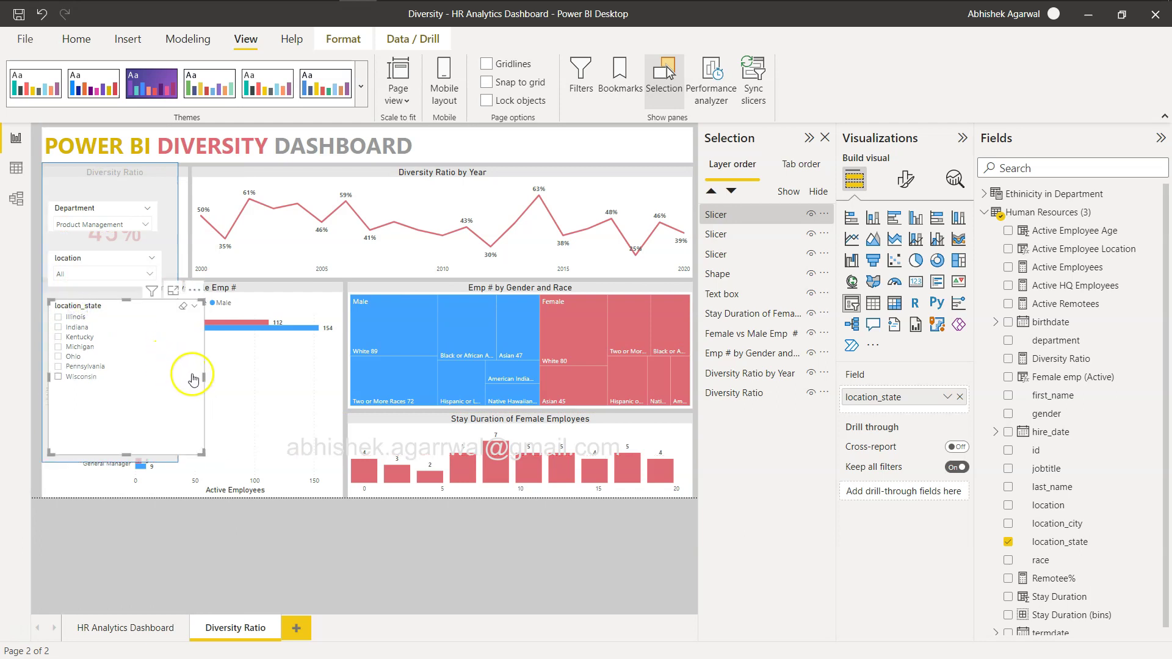
pyautogui.moveTo(204, 377); pyautogui.dragTo(163, 380)
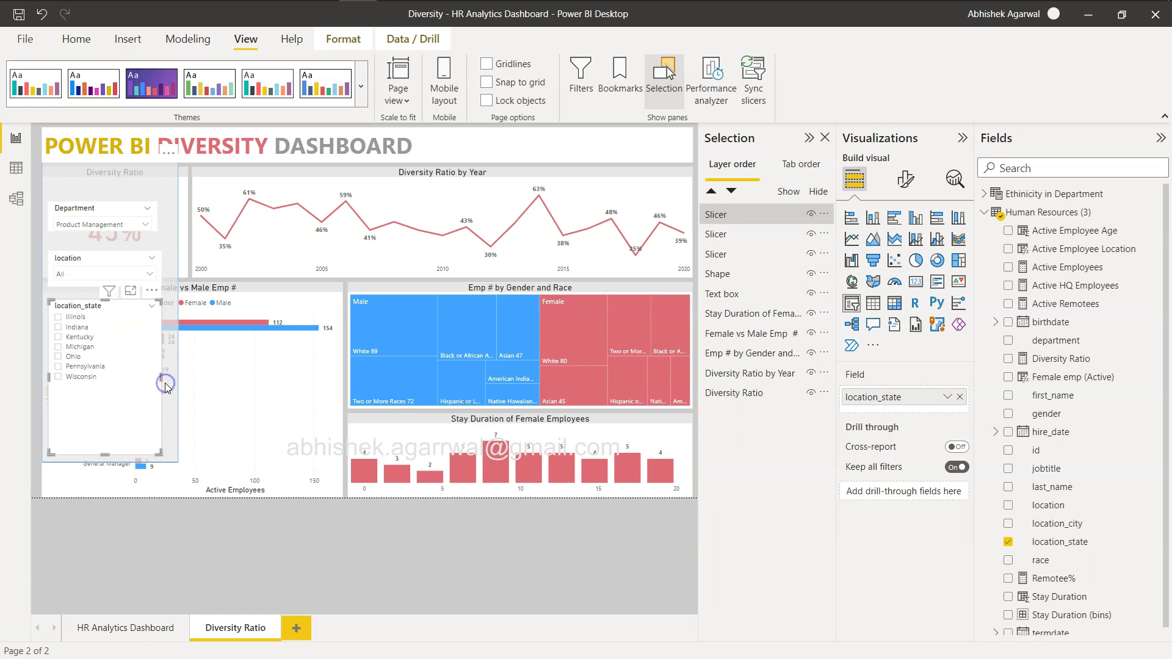
pyautogui.moveTo(106, 454); pyautogui.dragTo(112, 394)
# Shorten the grey rectangle so that it ends at the lower edge of the location_state slicer
pyautogui.click(108, 459)
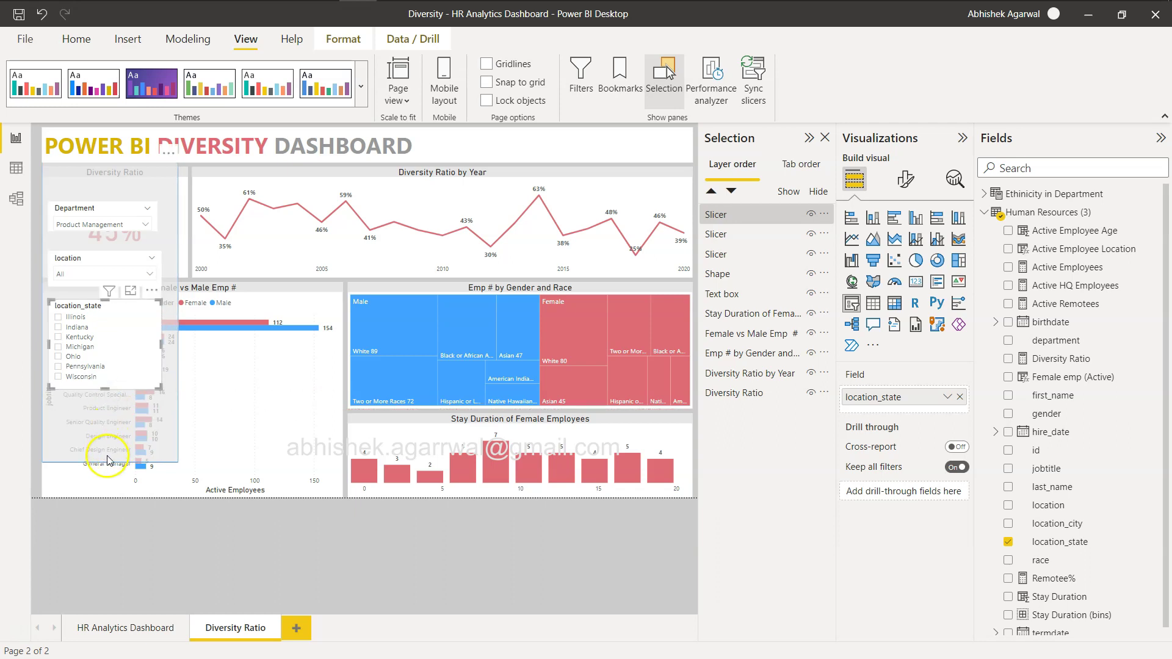
pyautogui.click(109, 441)
pyautogui.moveTo(106, 462); pyautogui.dragTo(111, 389)
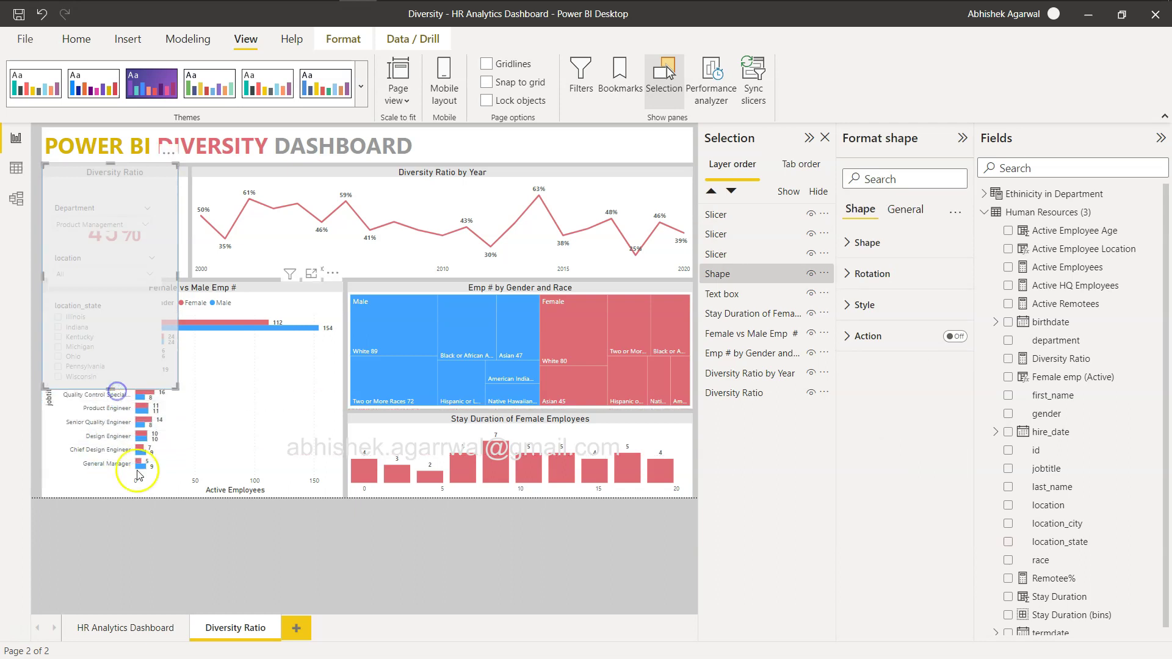
pyautogui.click(239, 368)
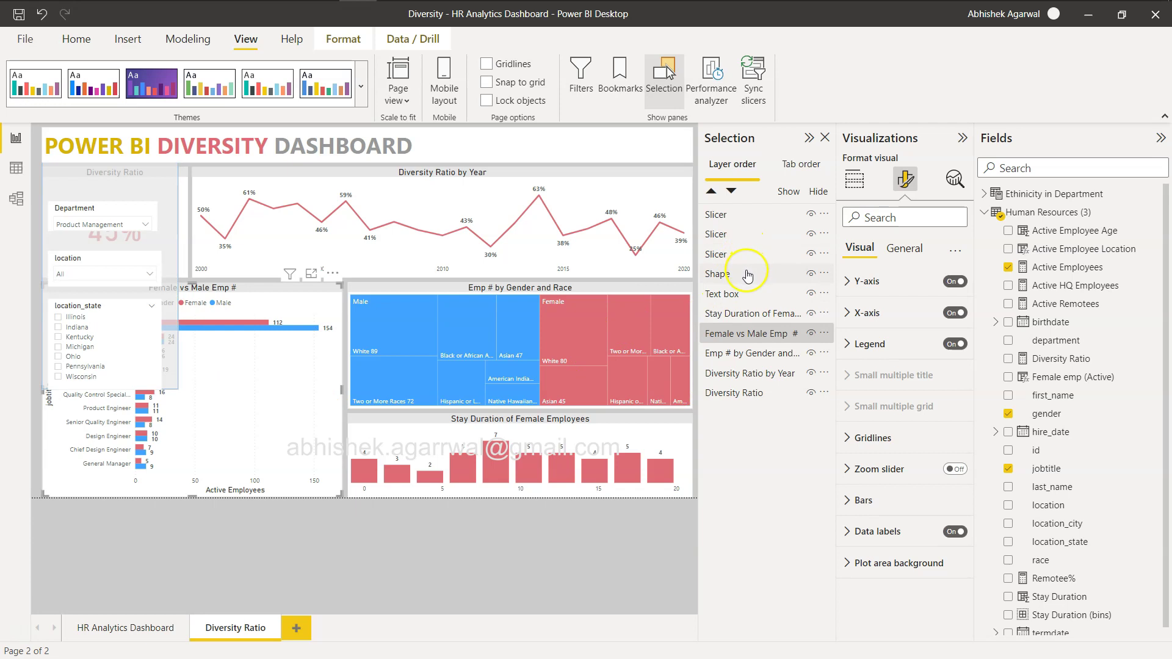
# Group the Diversity Ratio by Year chart, the Department, location and location_state slicers, and the grey rectangle
pyautogui.click(746, 274)
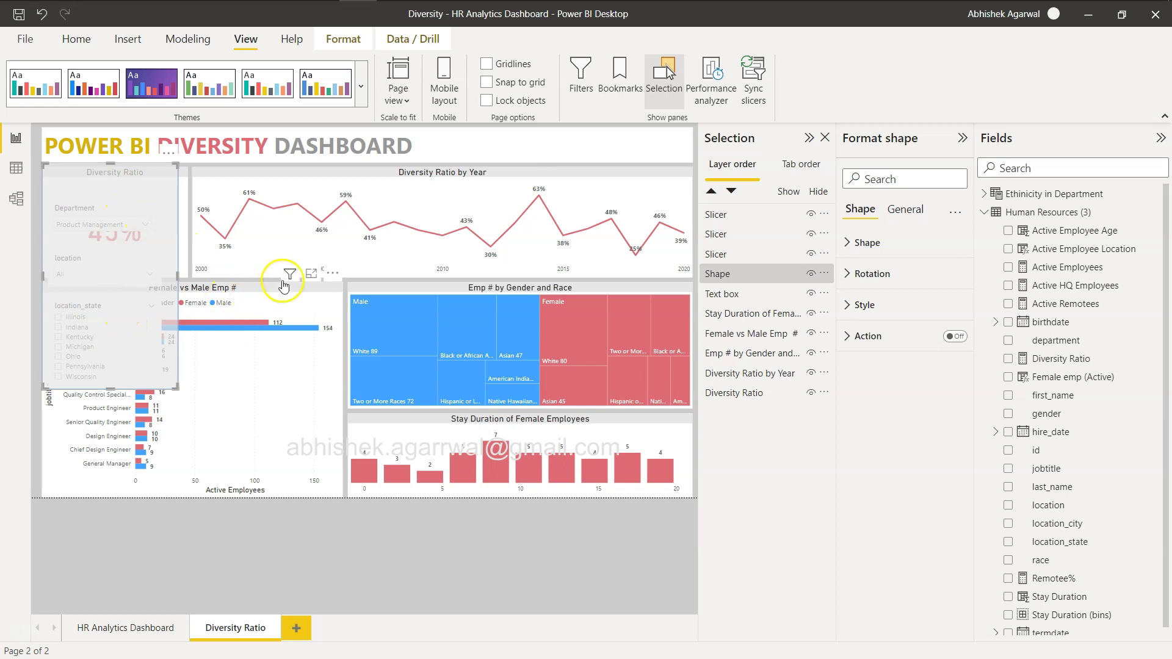
pyautogui.click(251, 278)
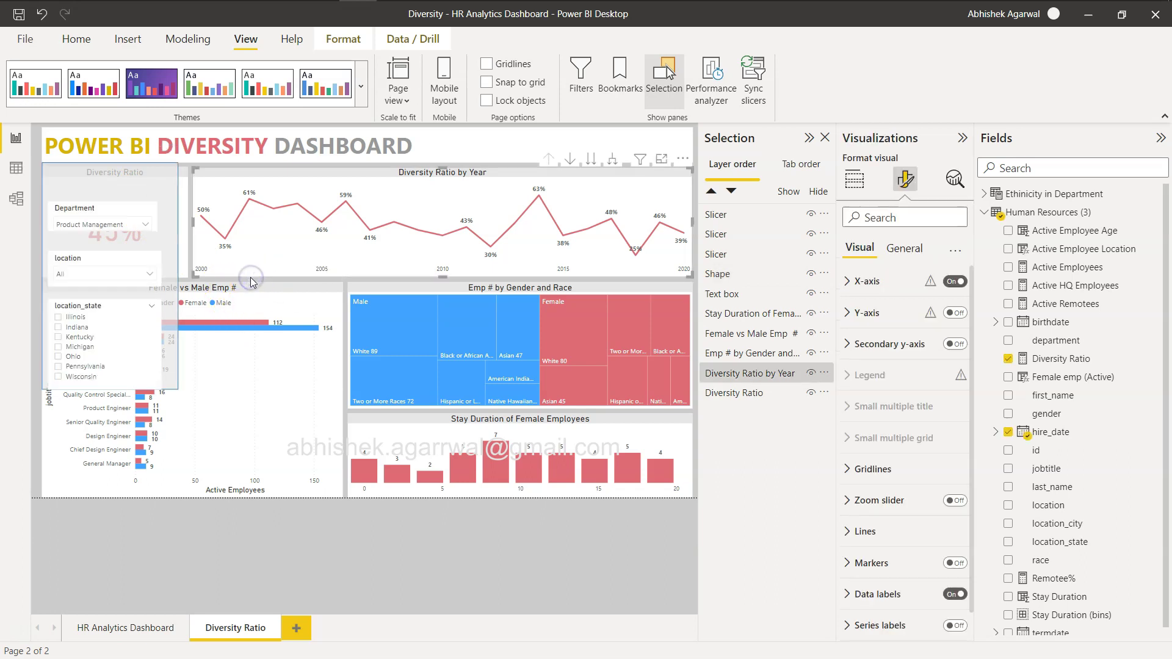
pyautogui.click(80, 214)
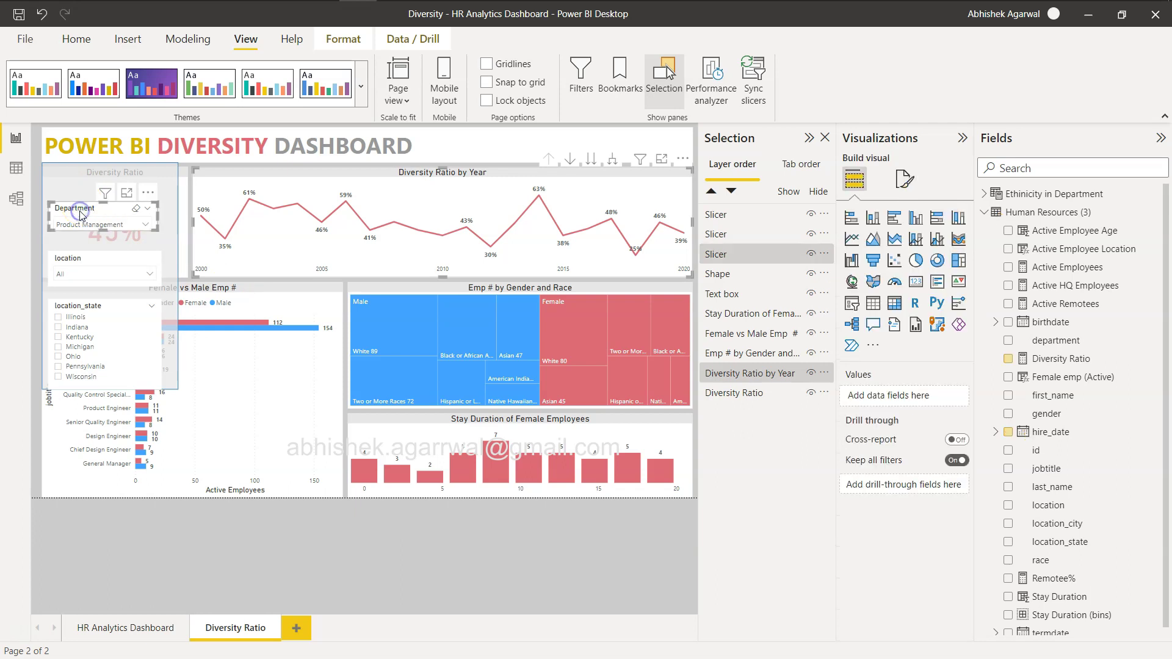
pyautogui.keyDown('ctrl'); pyautogui.click(87, 261); pyautogui.keyUp('ctrl')
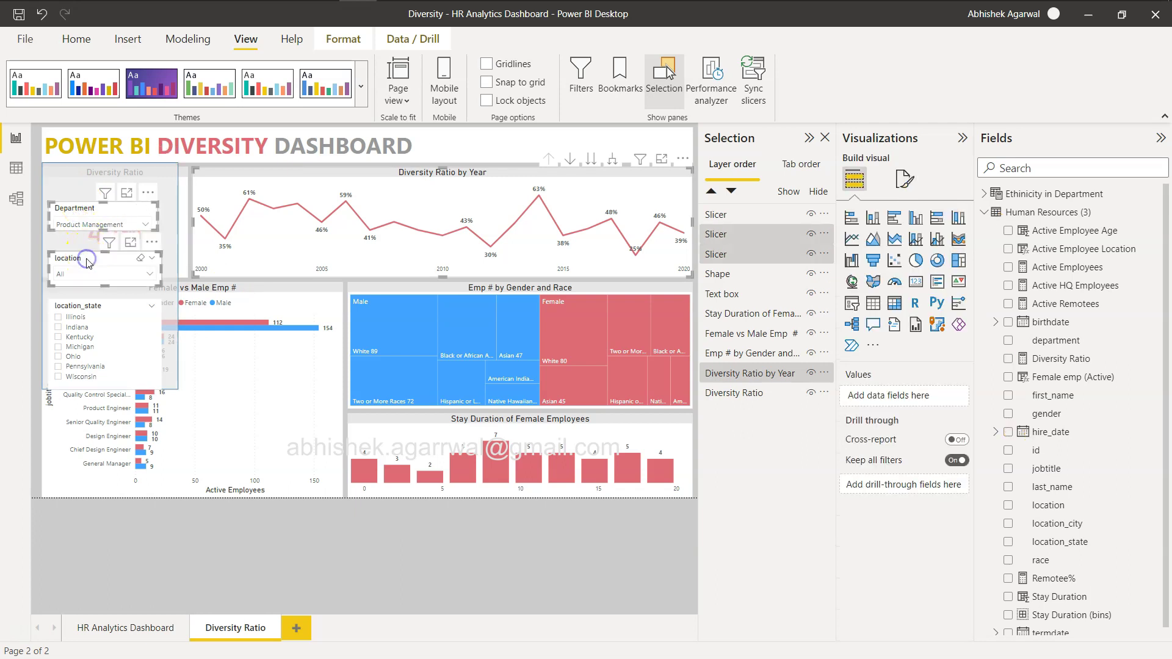
pyautogui.keyDown('ctrl'); pyautogui.click(93, 308); pyautogui.keyUp('ctrl')
pyautogui.keyDown('ctrl'); pyautogui.click(74, 181); pyautogui.keyUp('ctrl')
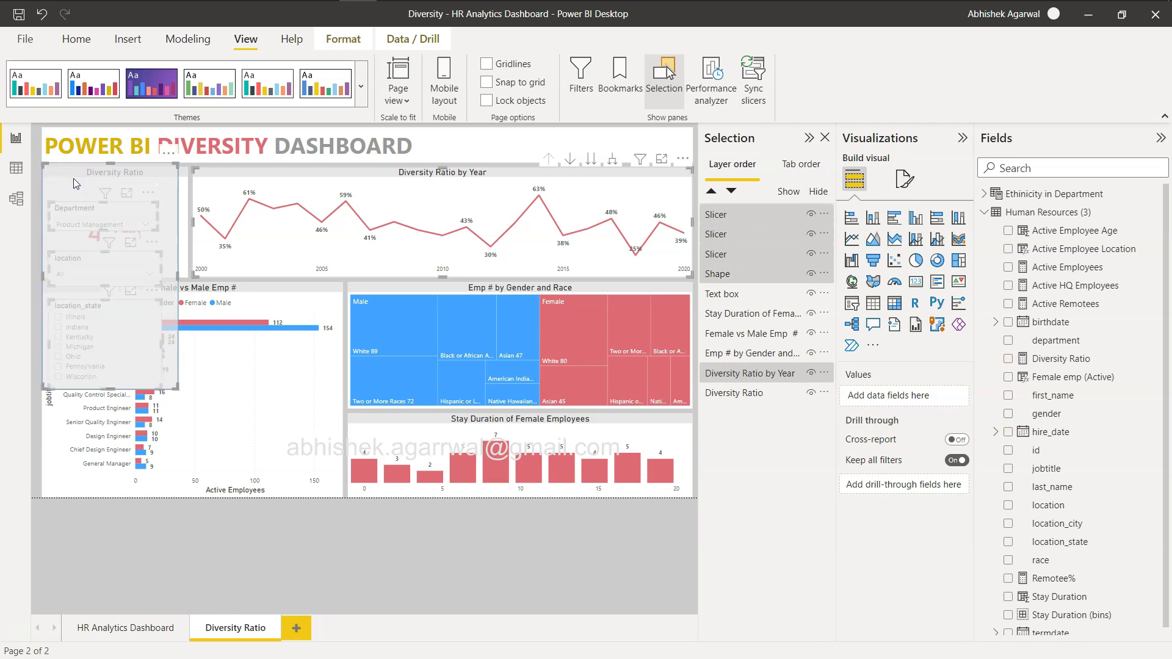
pyautogui.rightClick(73, 178)
pyautogui.moveTo(167, 192)
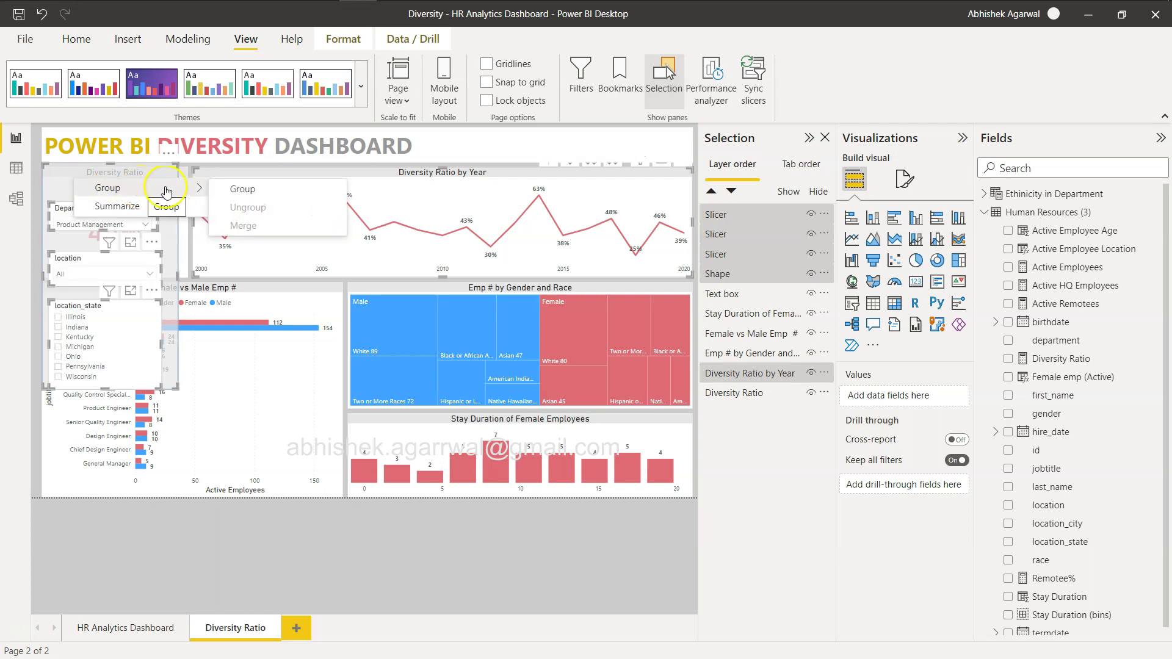
pyautogui.click(249, 190)
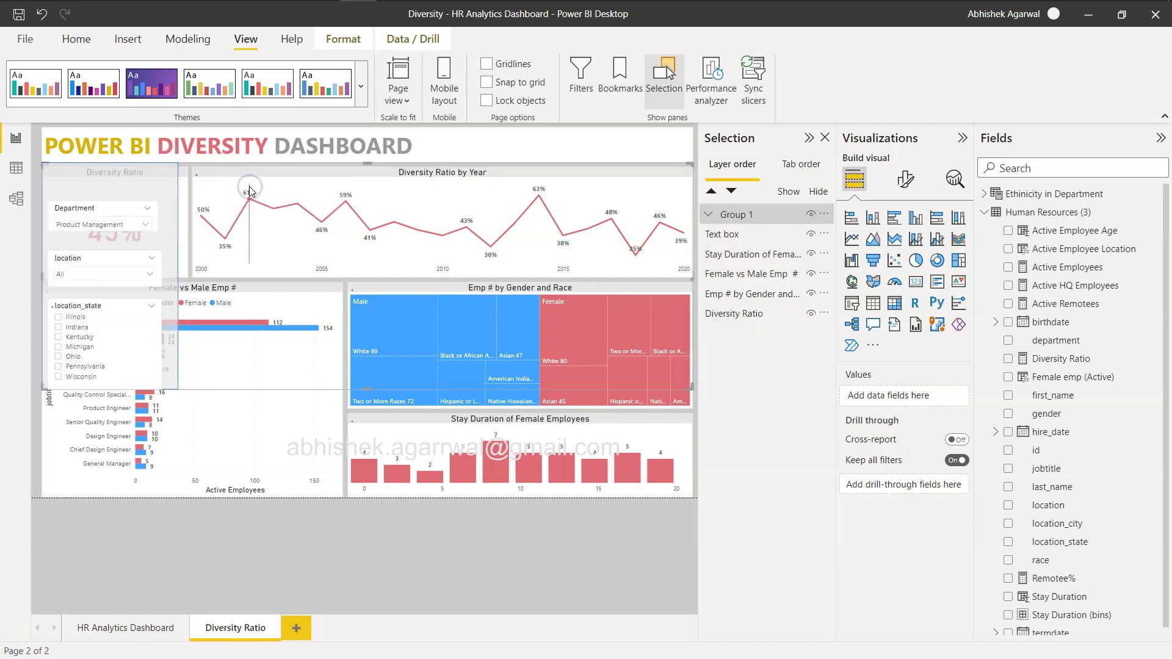
# Expand the new group to list its members and rename it as Slicer Panel
pyautogui.click(713, 215)
pyautogui.click(750, 217)
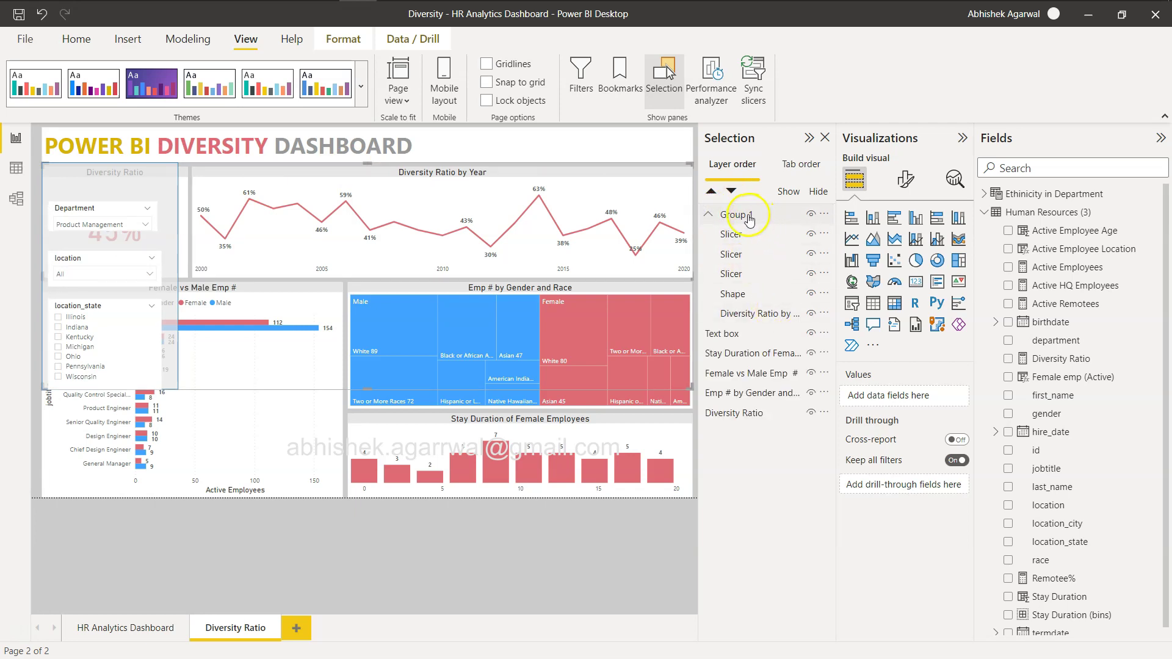
pyautogui.doubleClick(748, 215)
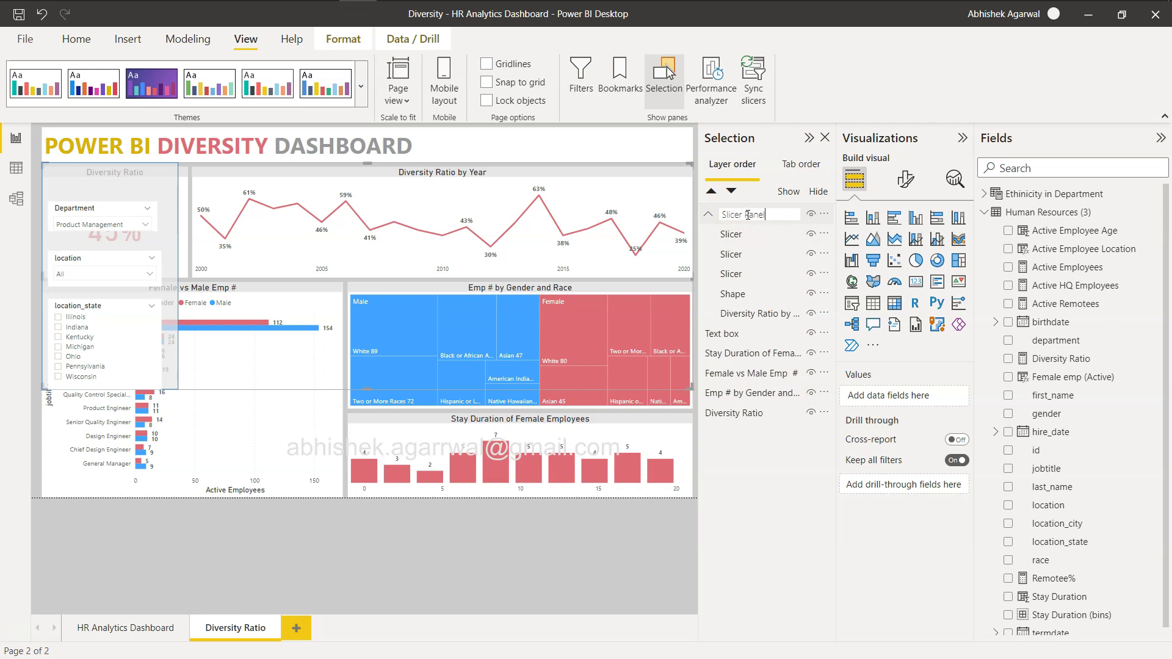
pyautogui.press('Return')
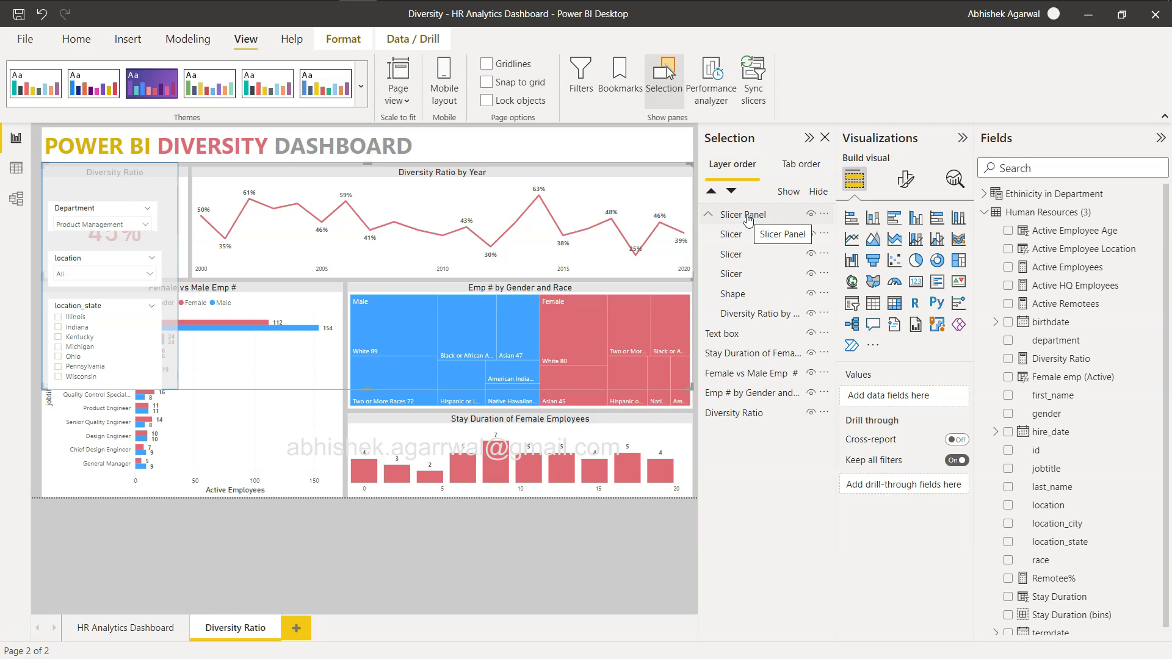
pyautogui.click(748, 220)
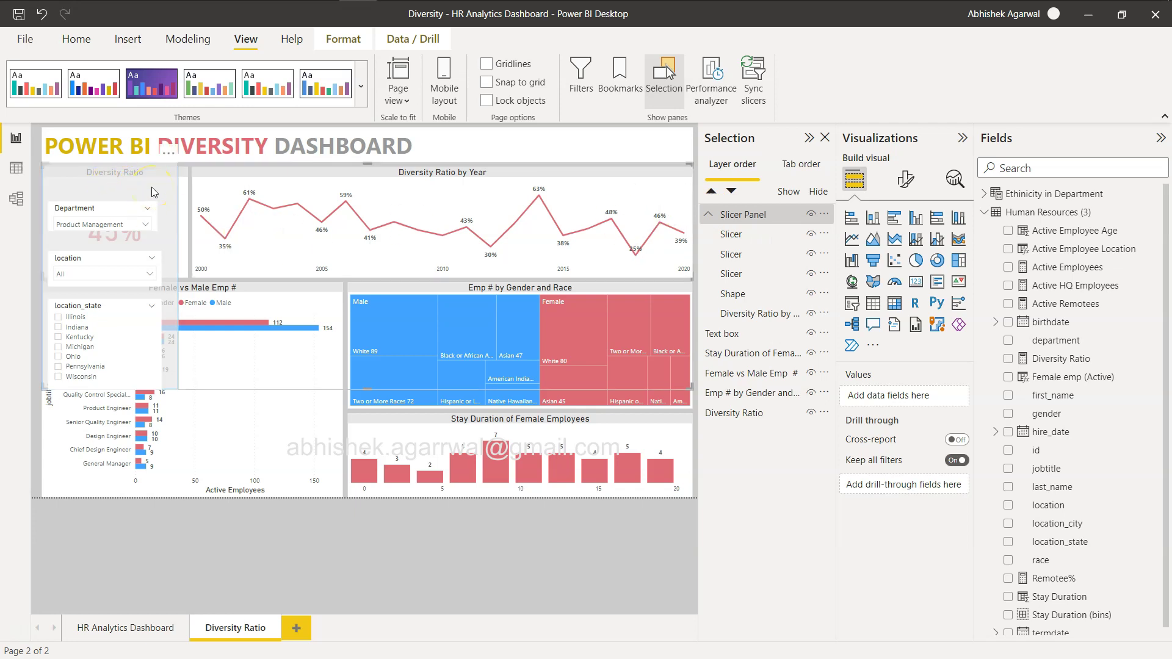
# Insert a Back button and place it in the upper-right corner of the grey slicer panel
pyautogui.click(128, 40)
pyautogui.click(530, 85)
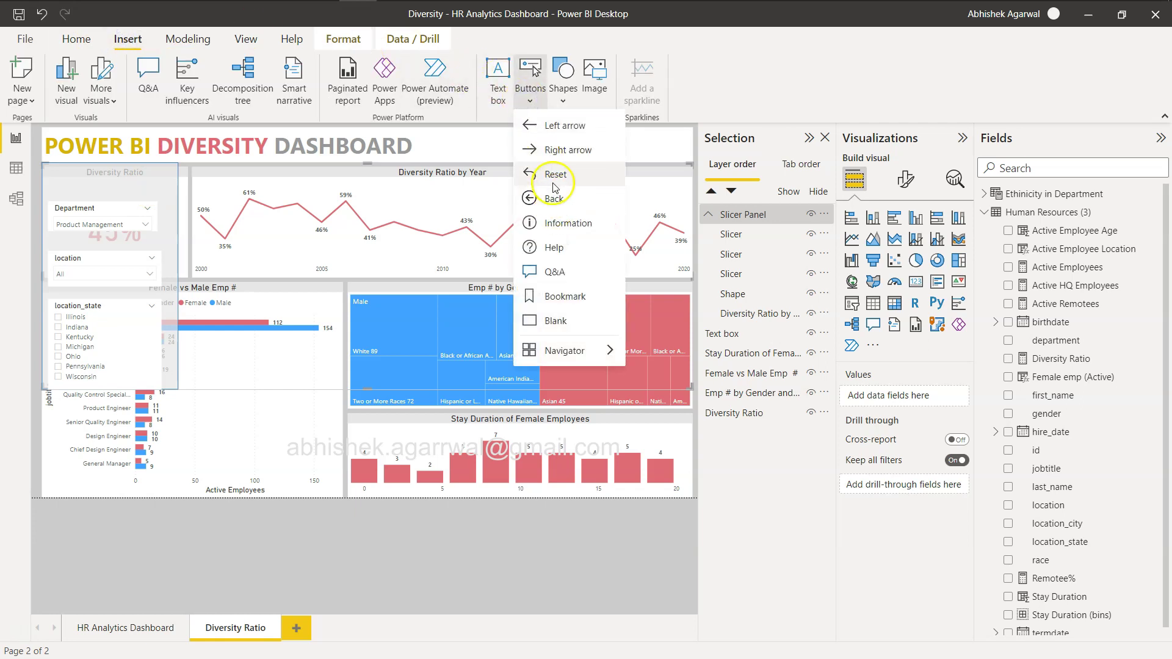
pyautogui.click(560, 202)
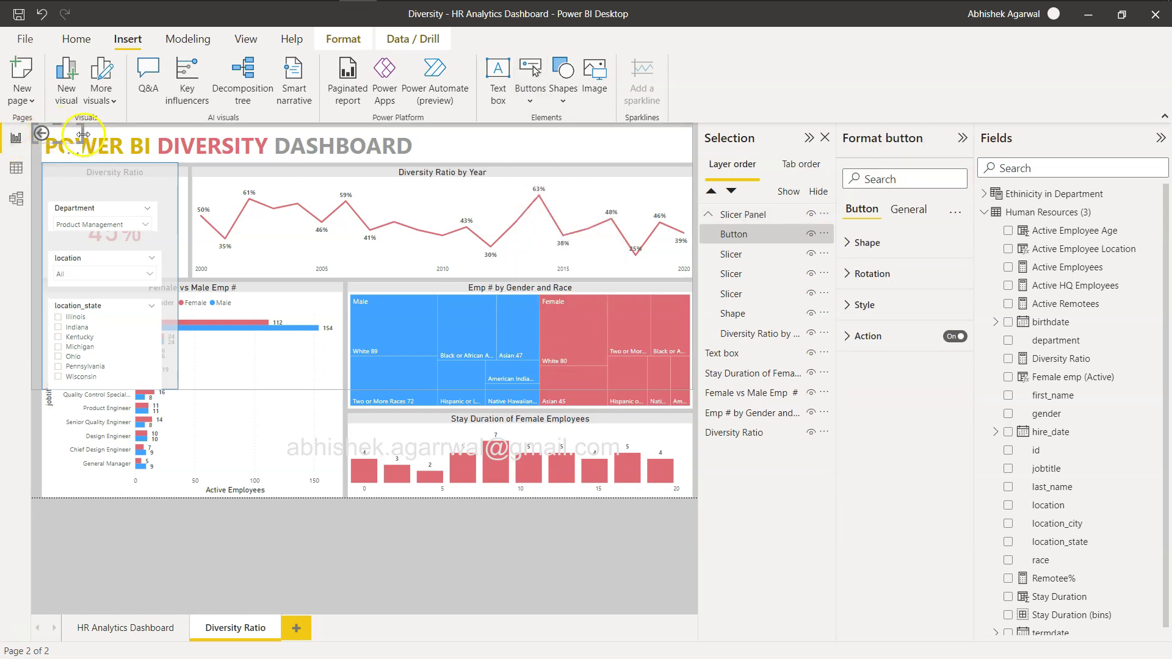
pyautogui.click(63, 141)
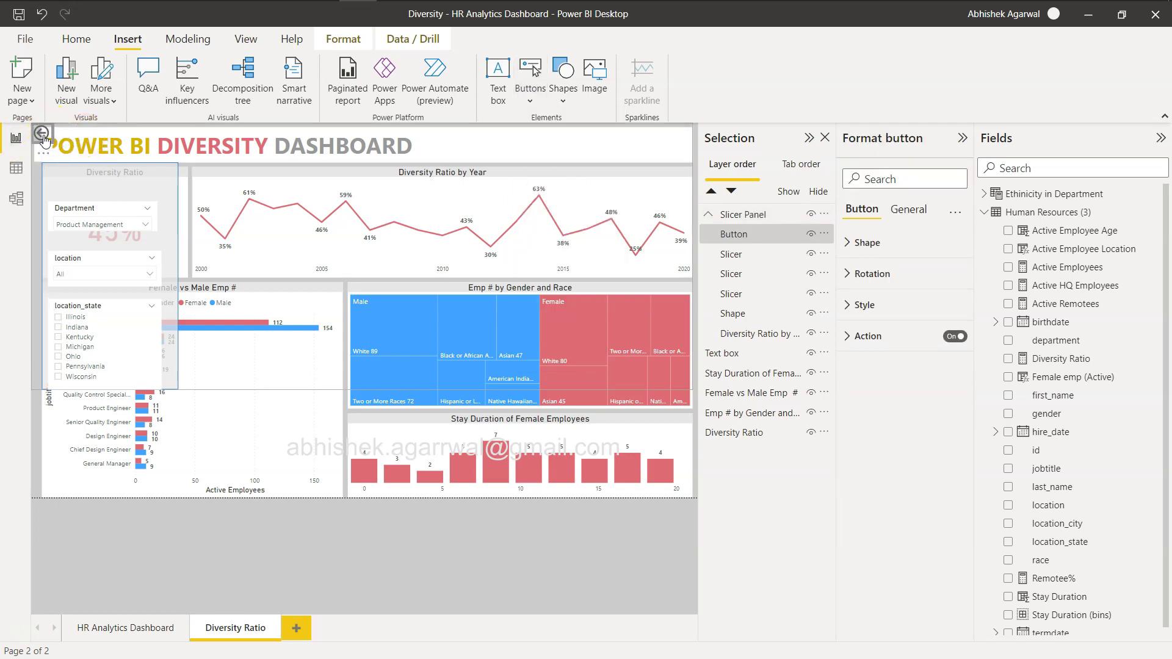
pyautogui.moveTo(44, 139); pyautogui.dragTo(145, 193)
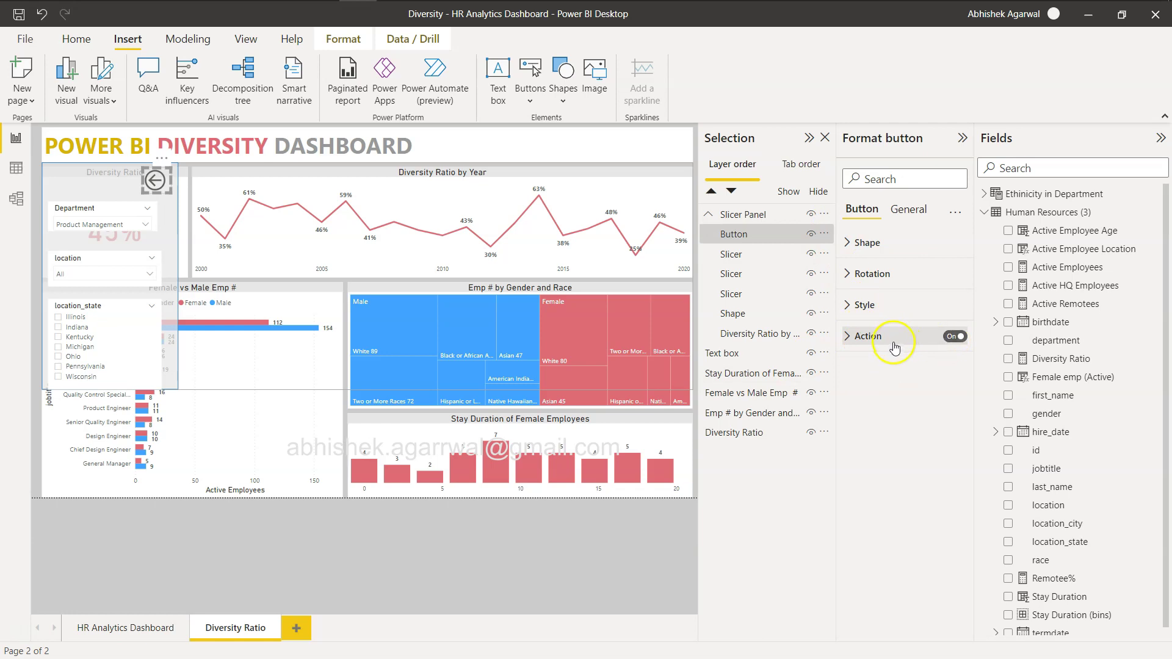
# Check the Back button's place among the members of the Slicer Panel group, and collapse the group
pyautogui.click(726, 232)
pyautogui.click(708, 214)
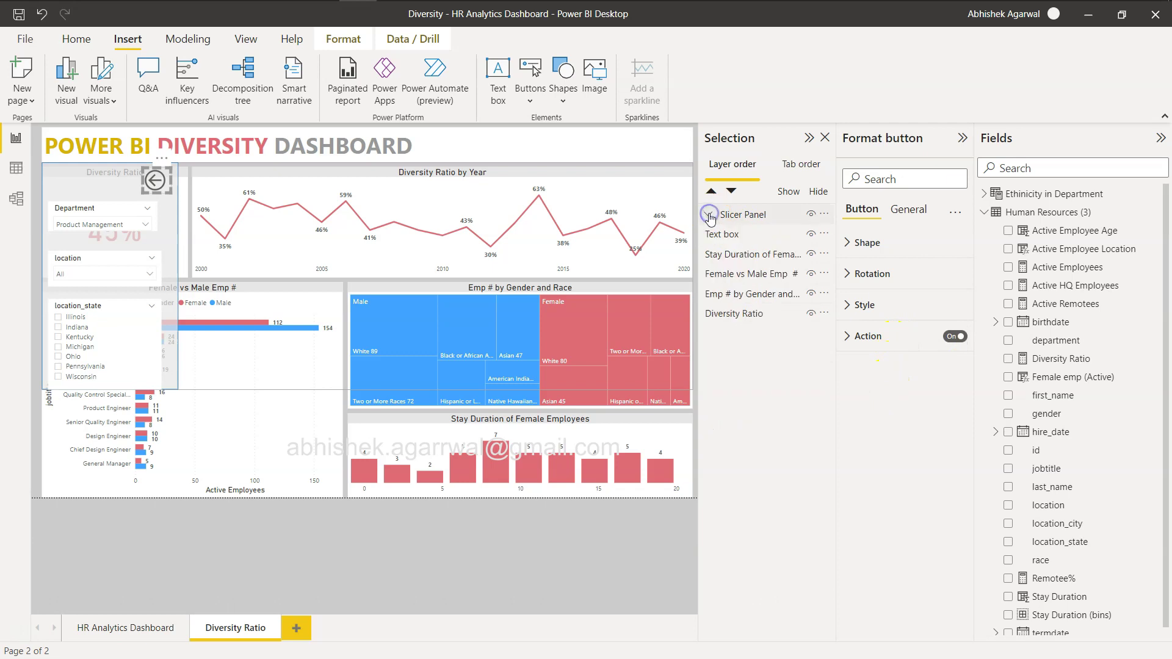
pyautogui.click(708, 213)
pyautogui.click(739, 235)
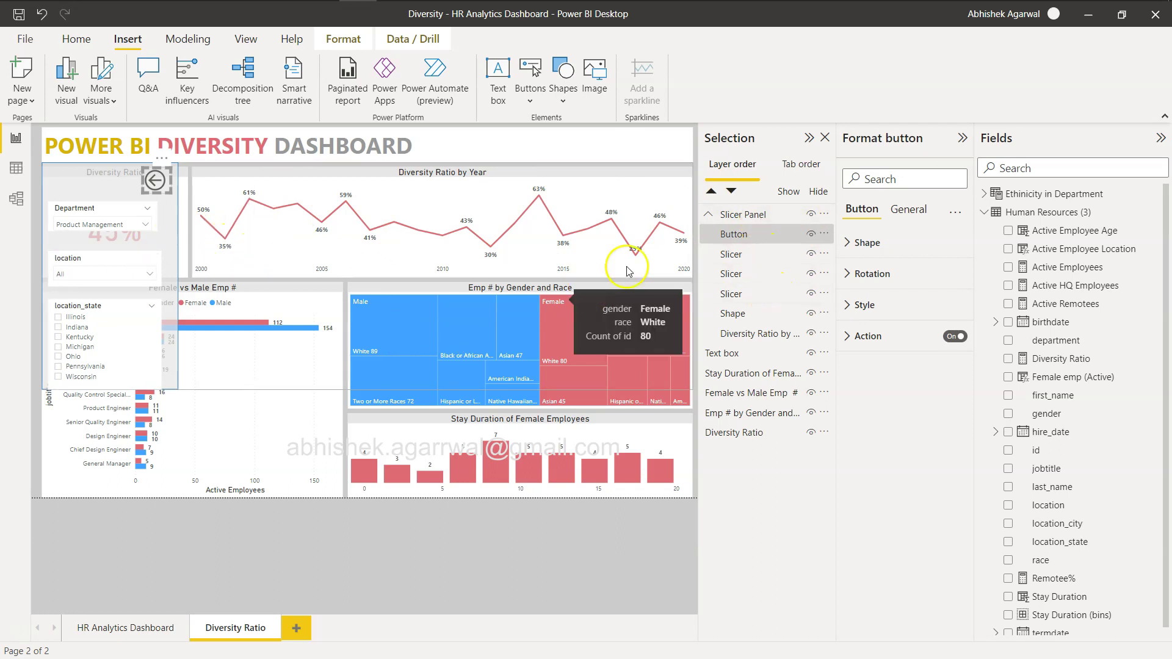
pyautogui.click(710, 215)
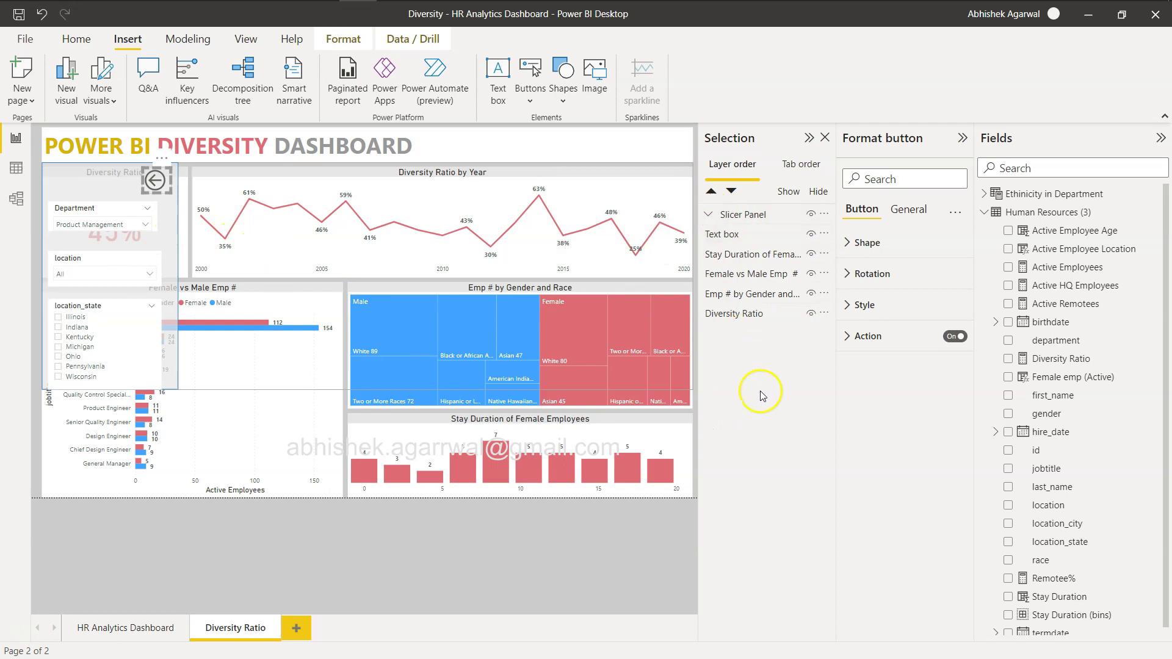
# Display the report's bookmarks alongside the layer order, and collapse the Slicer Panel group
pyautogui.click(707, 211)
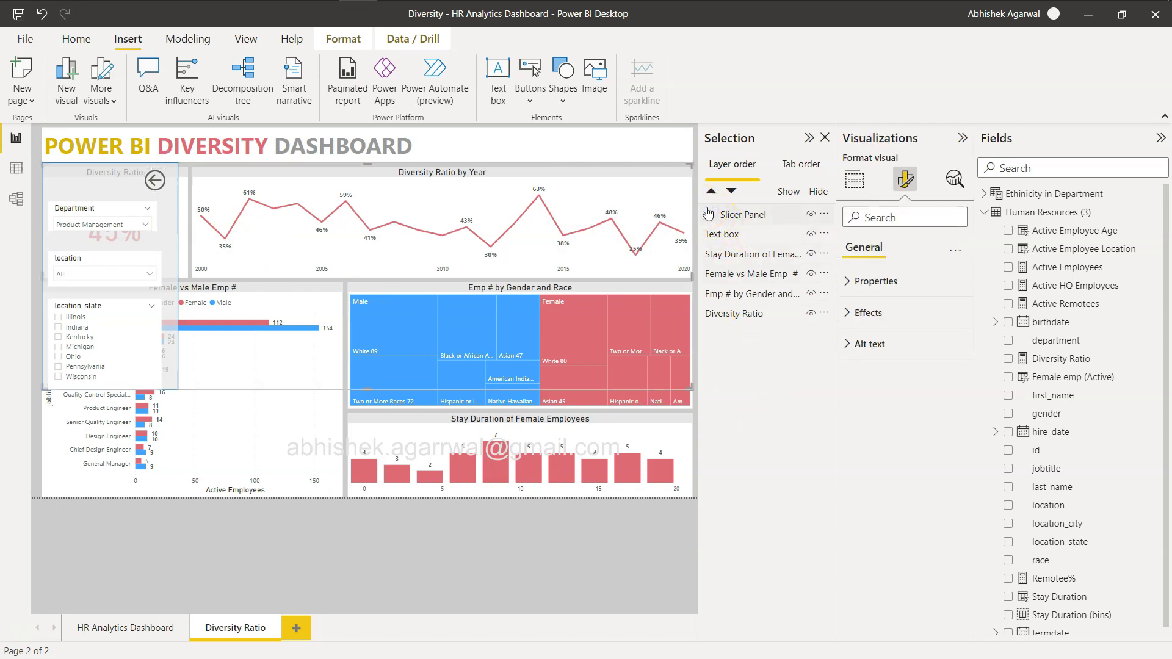
pyautogui.click(709, 215)
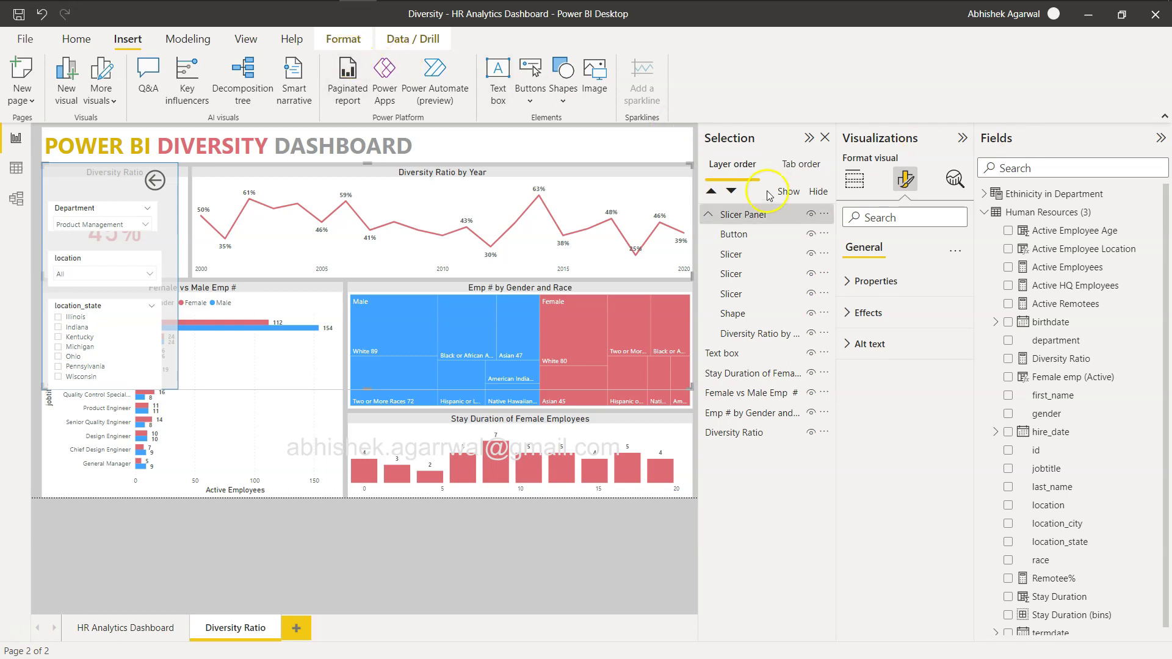
pyautogui.click(246, 40)
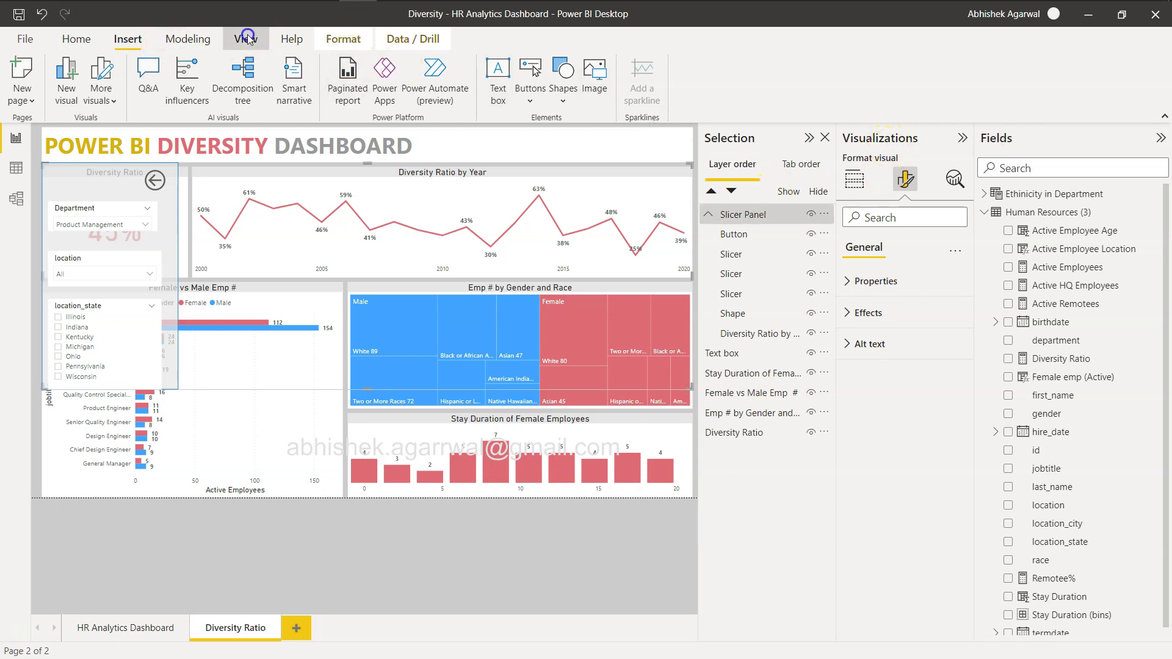
pyautogui.click(962, 138)
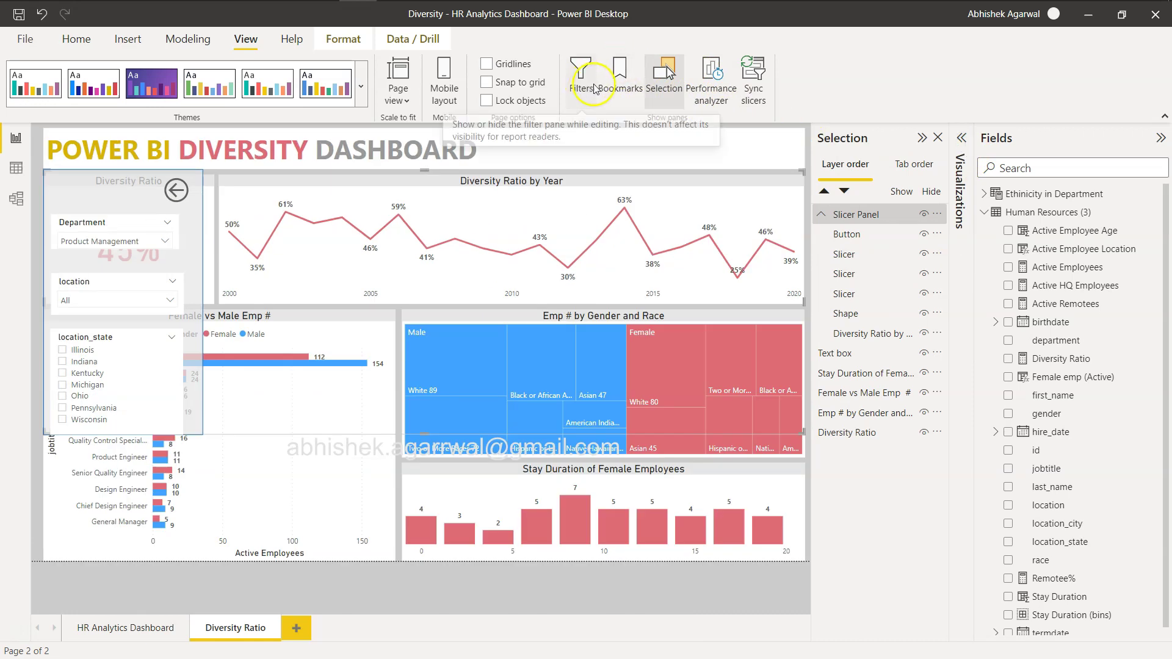
pyautogui.click(616, 86)
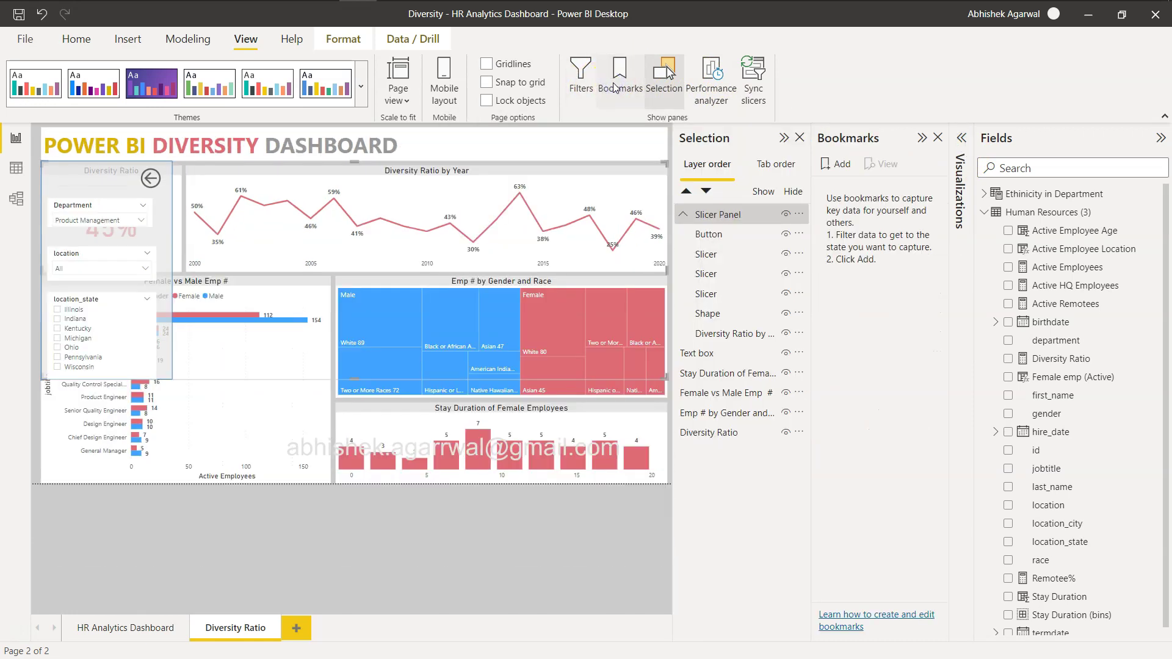
pyautogui.click(684, 214)
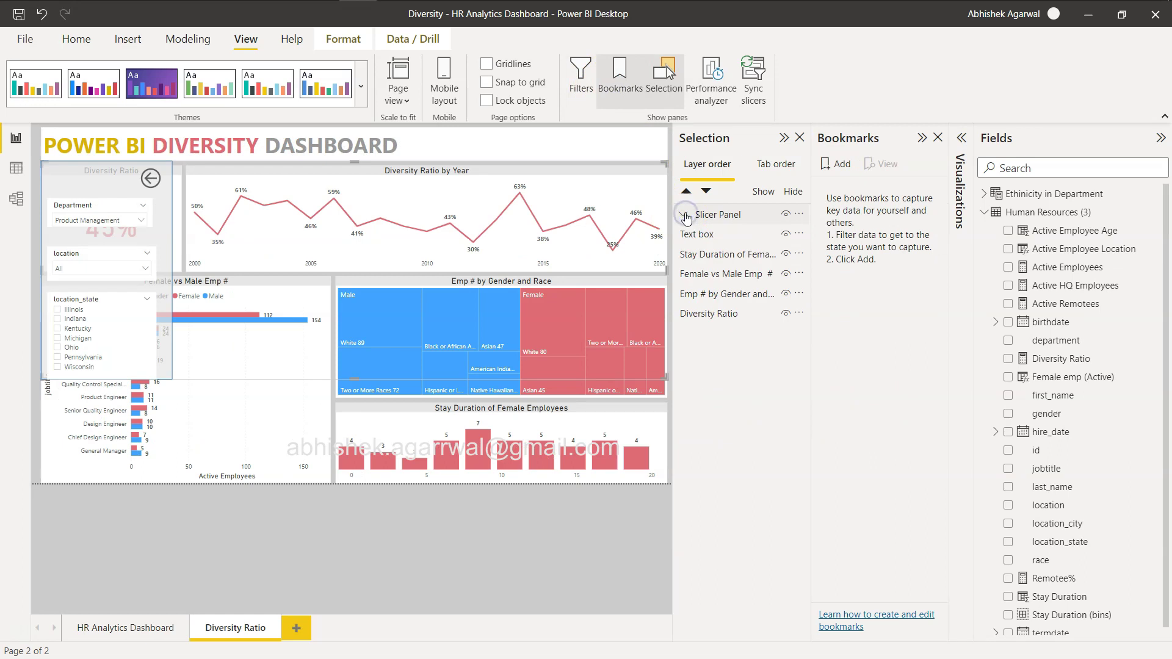
pyautogui.click(730, 215)
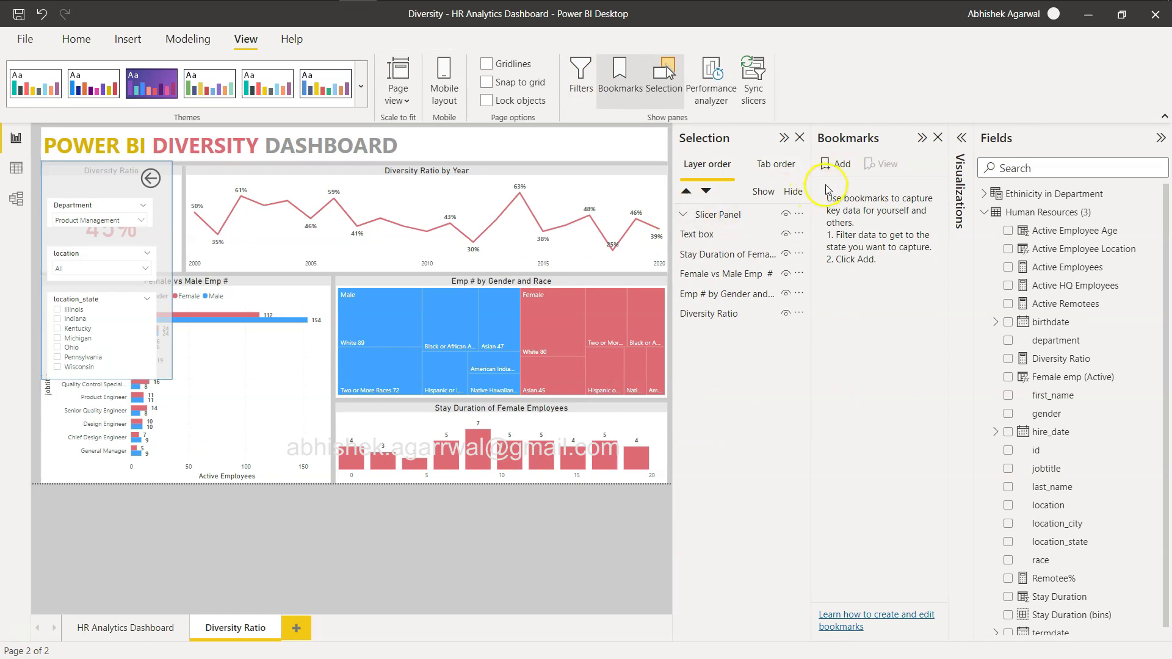
# Add a bookmark capturing the page with the slicer panel visible, and name it Show Slicer Panel
pyautogui.click(827, 166)
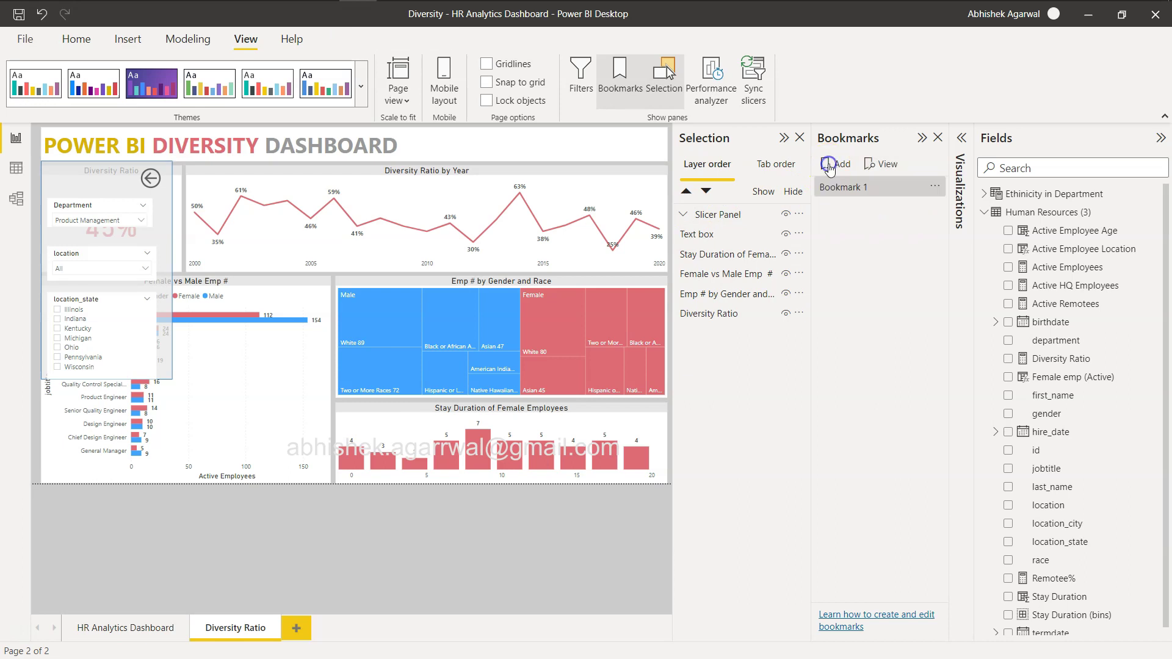
pyautogui.doubleClick(847, 188)
pyautogui.write('Show')
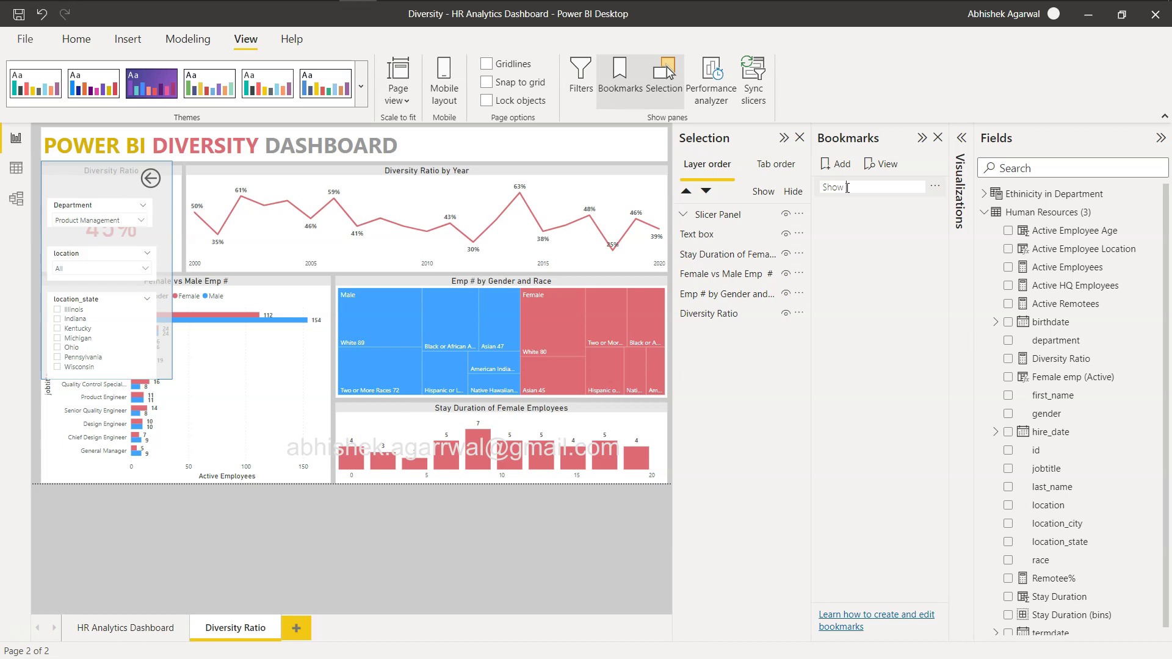
pyautogui.write(' Slicer Pnale')
pyautogui.press('Return')
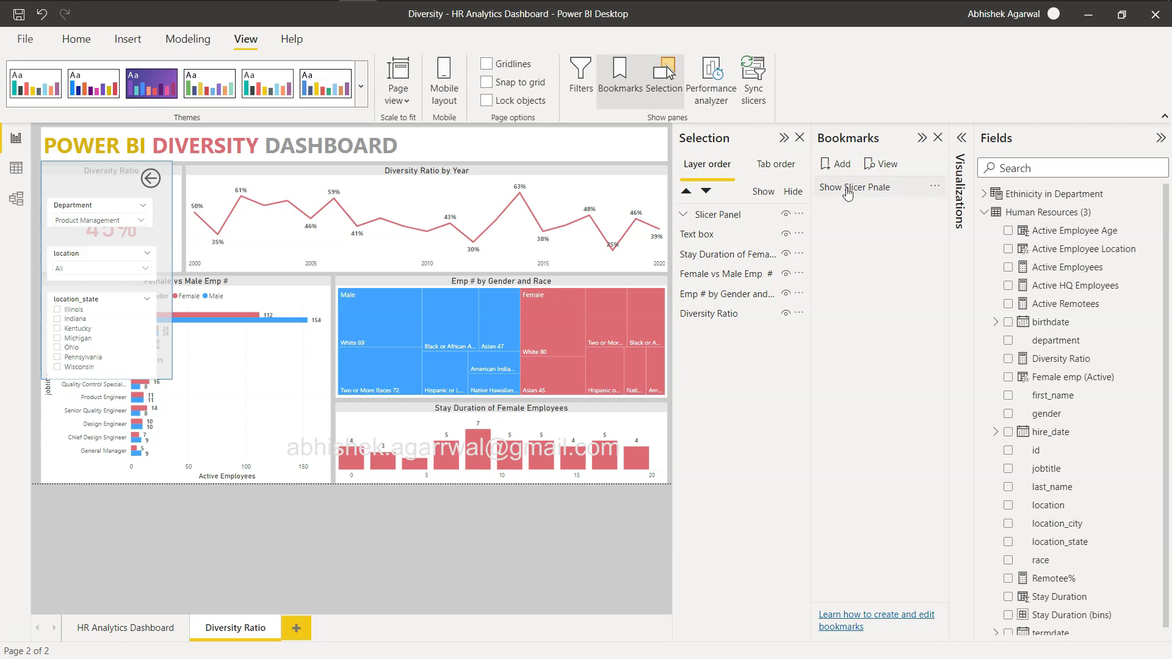
pyautogui.doubleClick(877, 188)
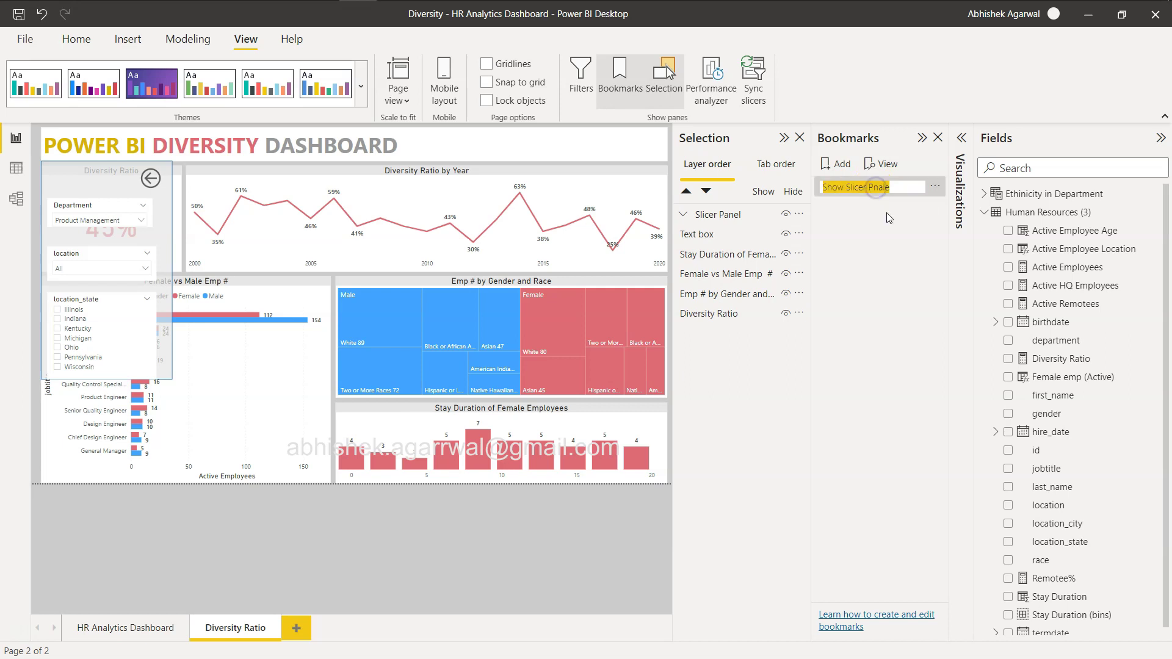
pyautogui.press('End')
pyautogui.press('Left')
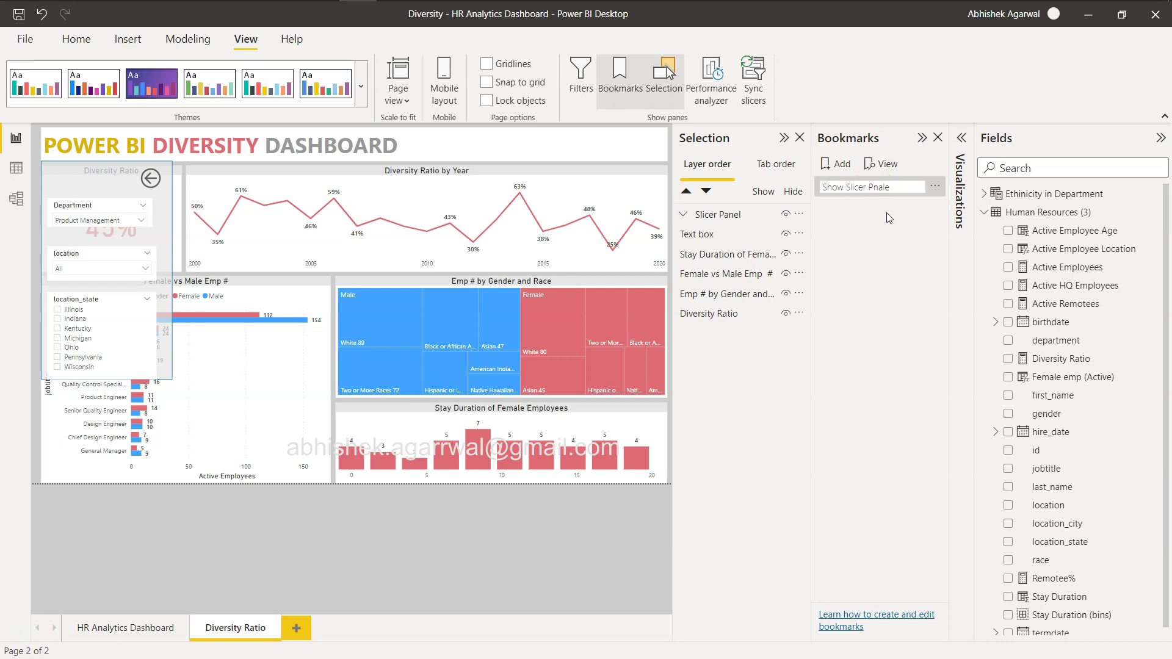
pyautogui.press('BackSpace')
pyautogui.write('l')
pyautogui.press('Return')
pyautogui.click(855, 201)
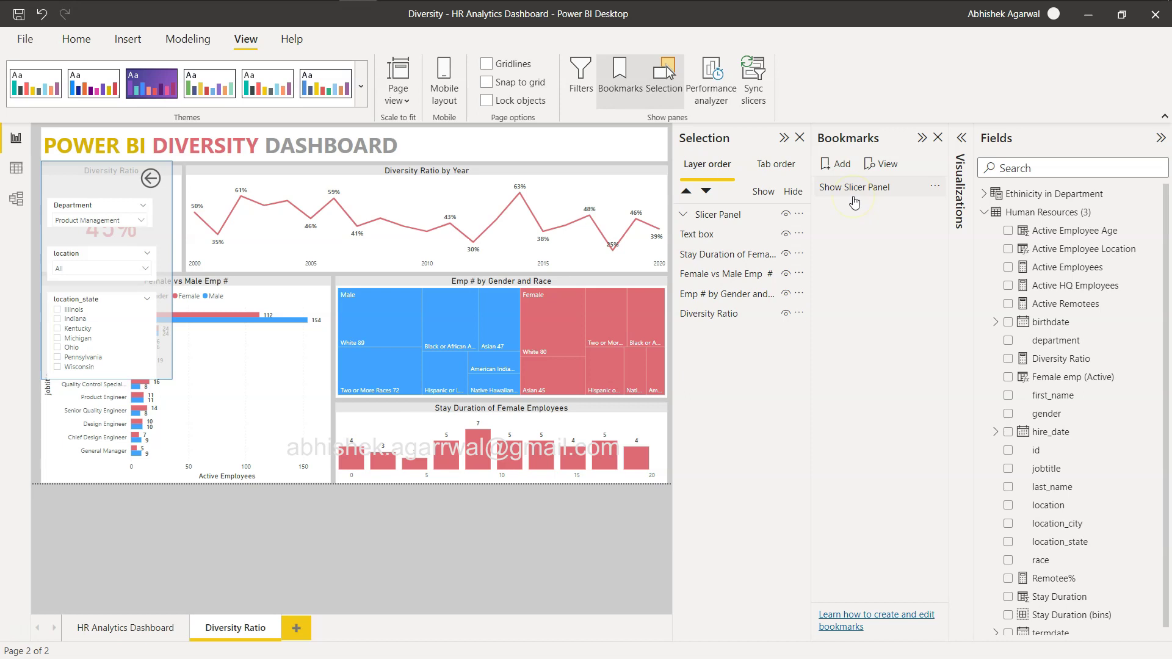
pyautogui.click(836, 257)
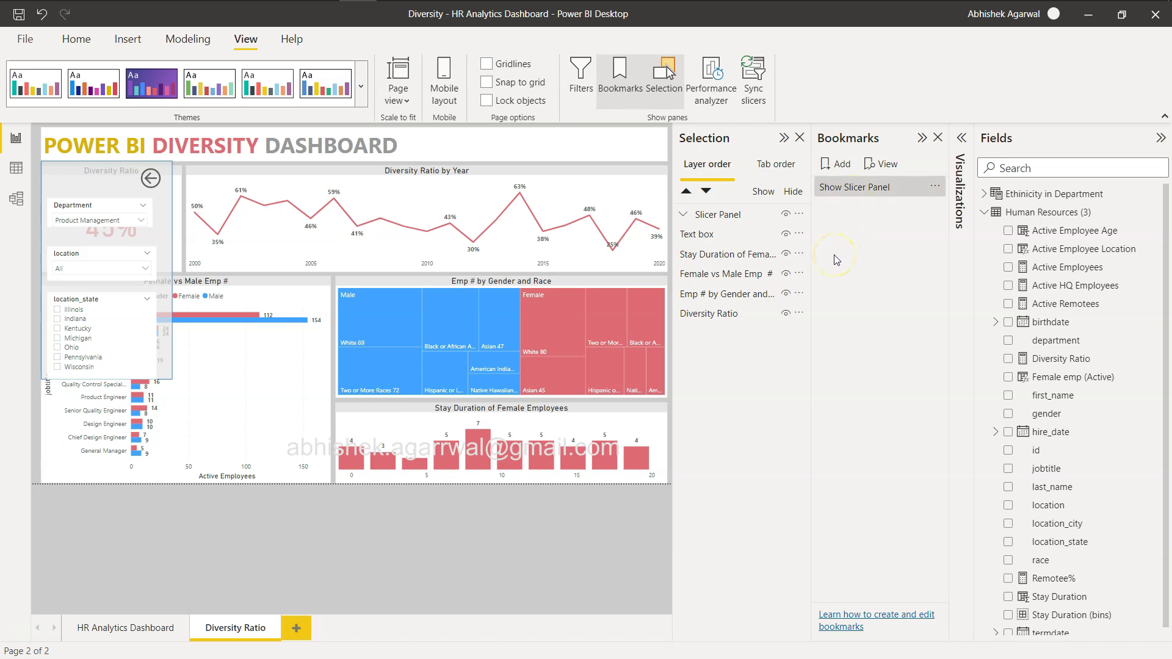
# Hide the Slicer Panel group, and capture this state in a second bookmark named Hide Slicer Panel
pyautogui.click(785, 214)
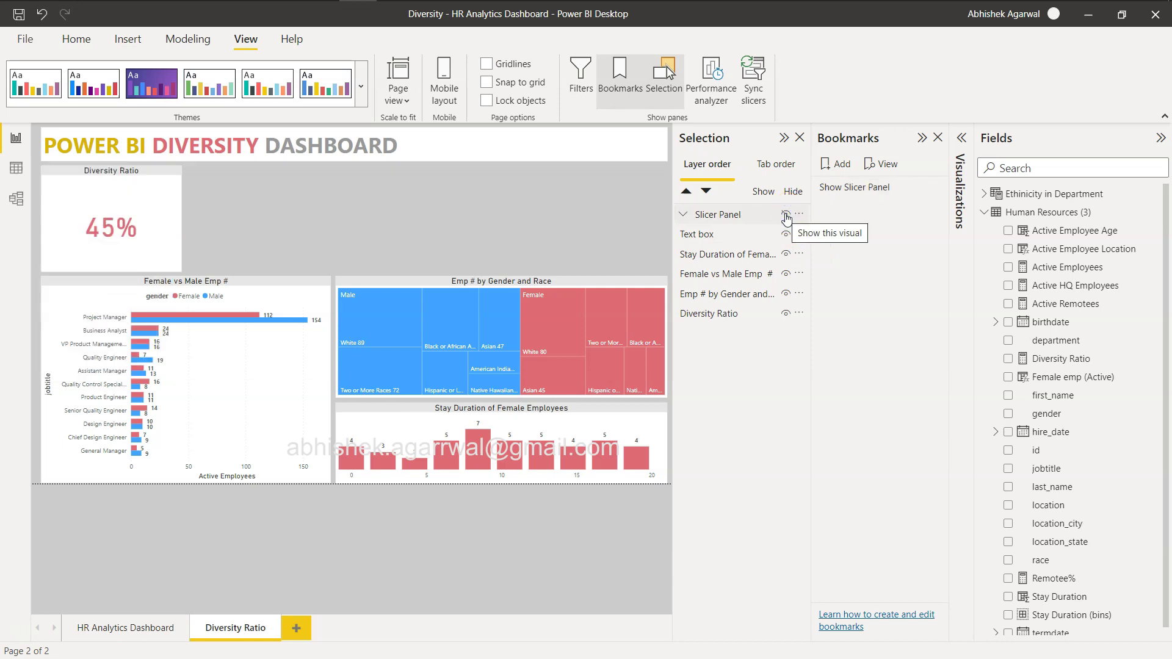
pyautogui.click(838, 165)
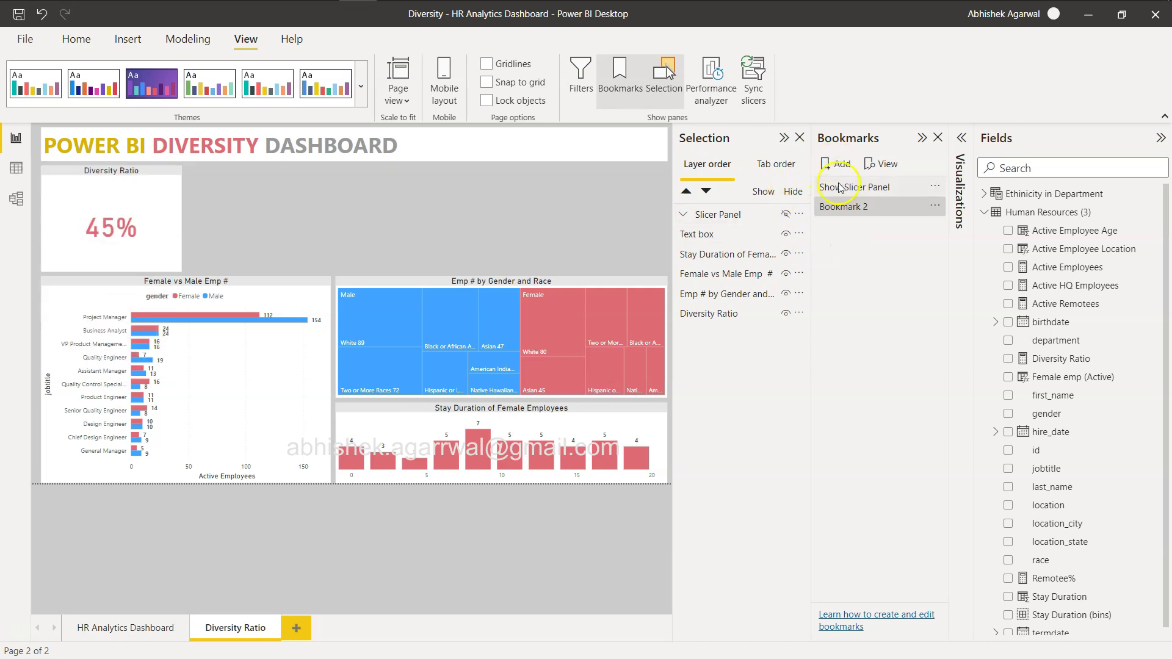
pyautogui.click(846, 208)
pyautogui.doubleClick(846, 209)
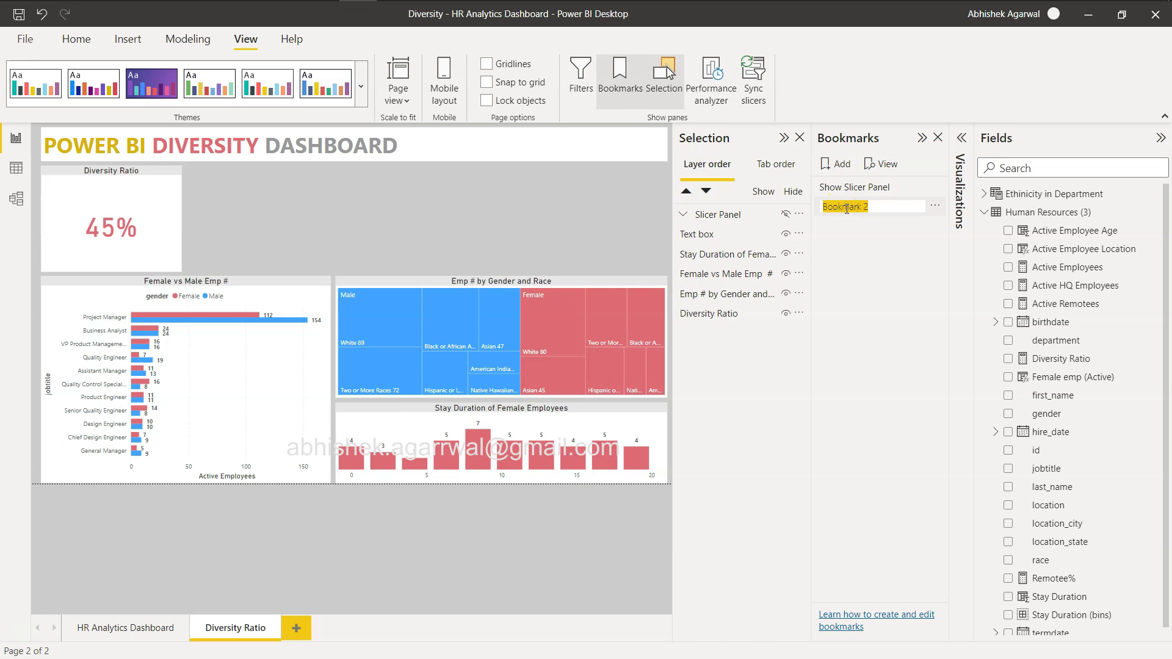
pyautogui.write('Hide S')
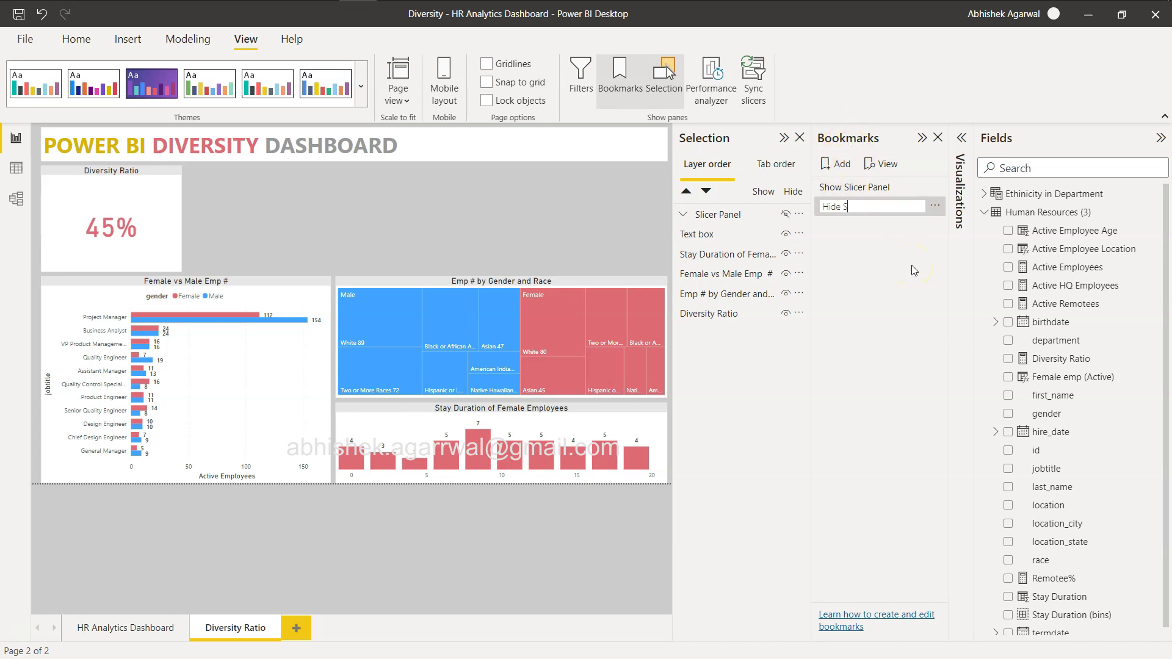
pyautogui.write('icer Panel')
pyautogui.press('Return')
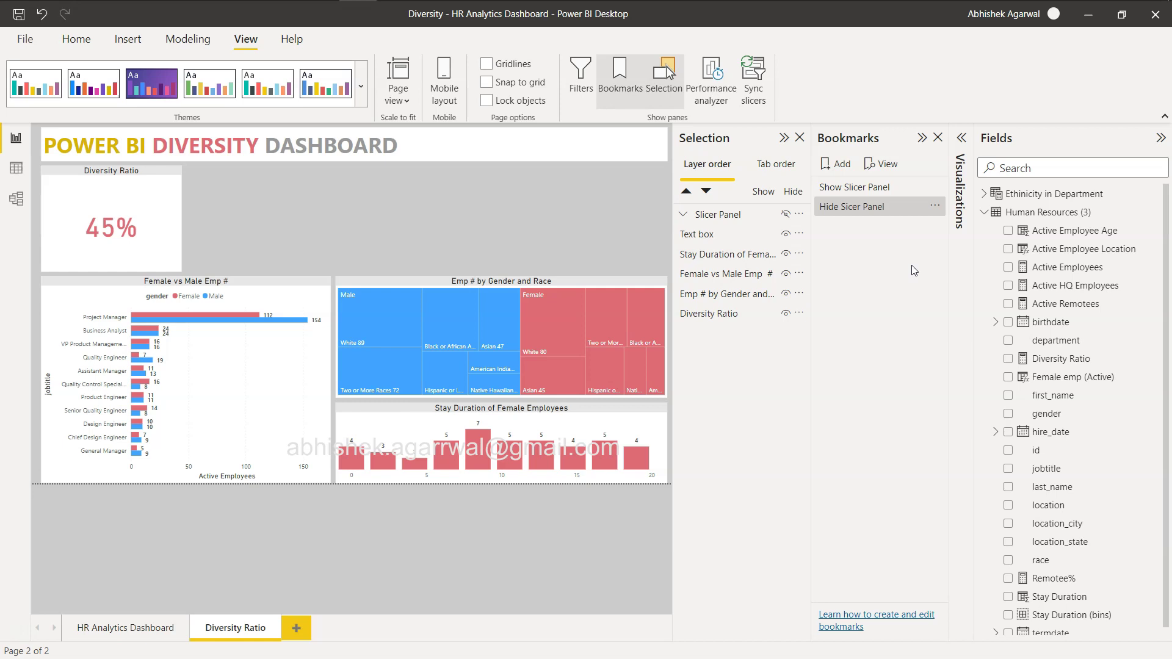
# Turn off the Data option for both the Show Slicer Panel and Hide Slicer Panel bookmarks
pyautogui.click(936, 188)
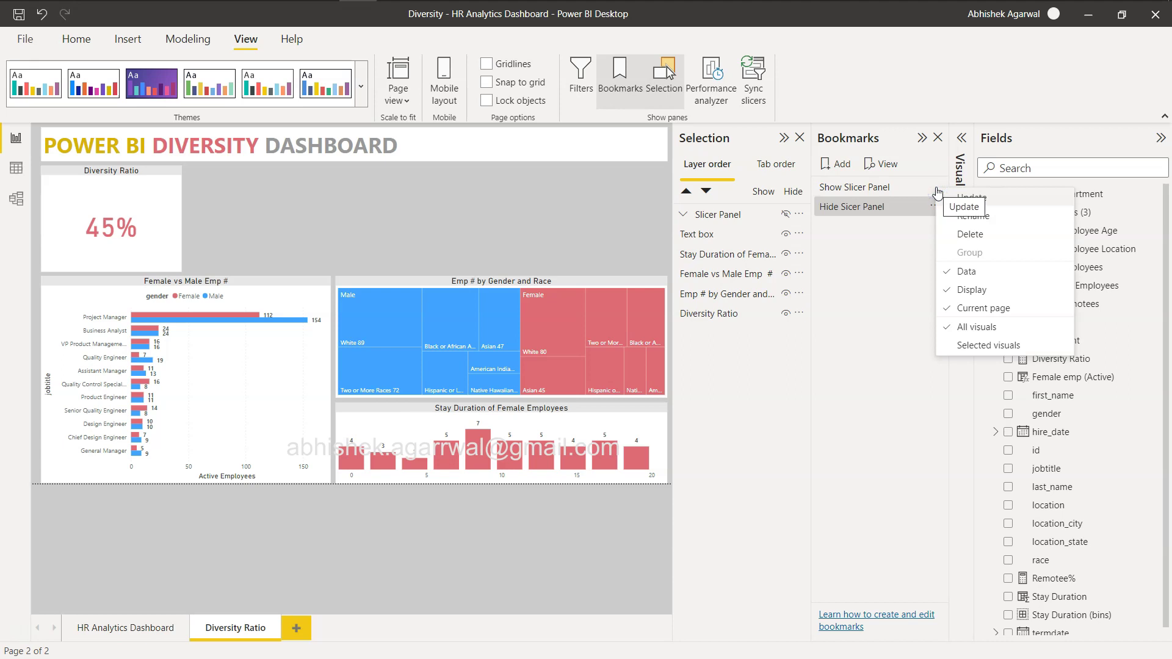
pyautogui.click(965, 273)
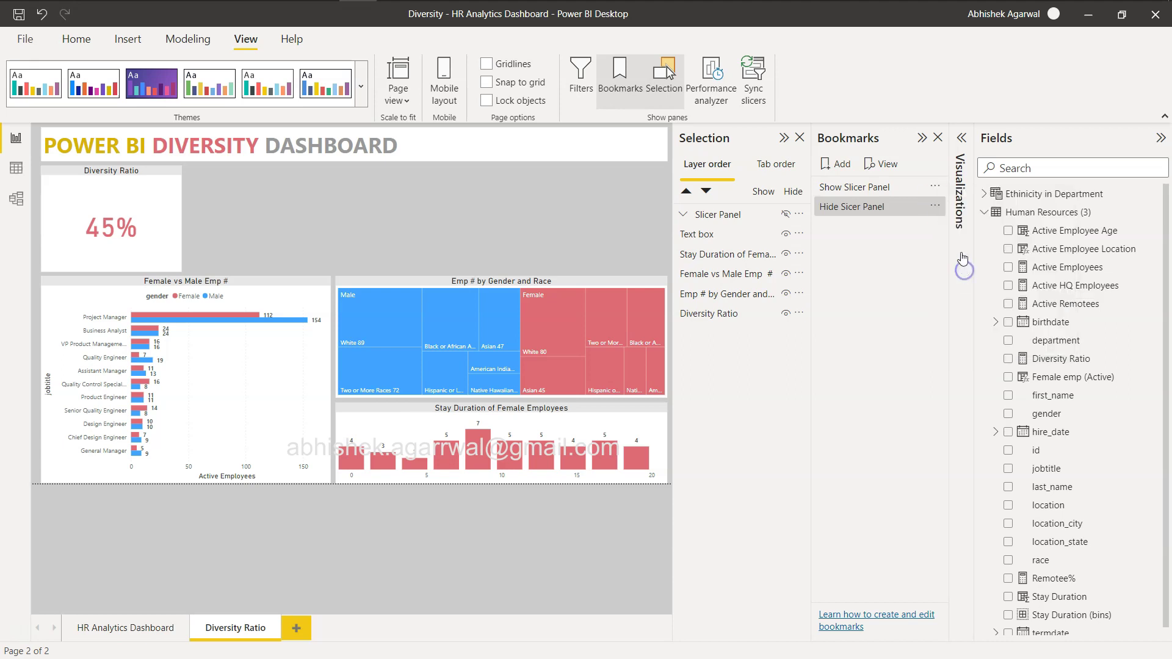
pyautogui.click(934, 188)
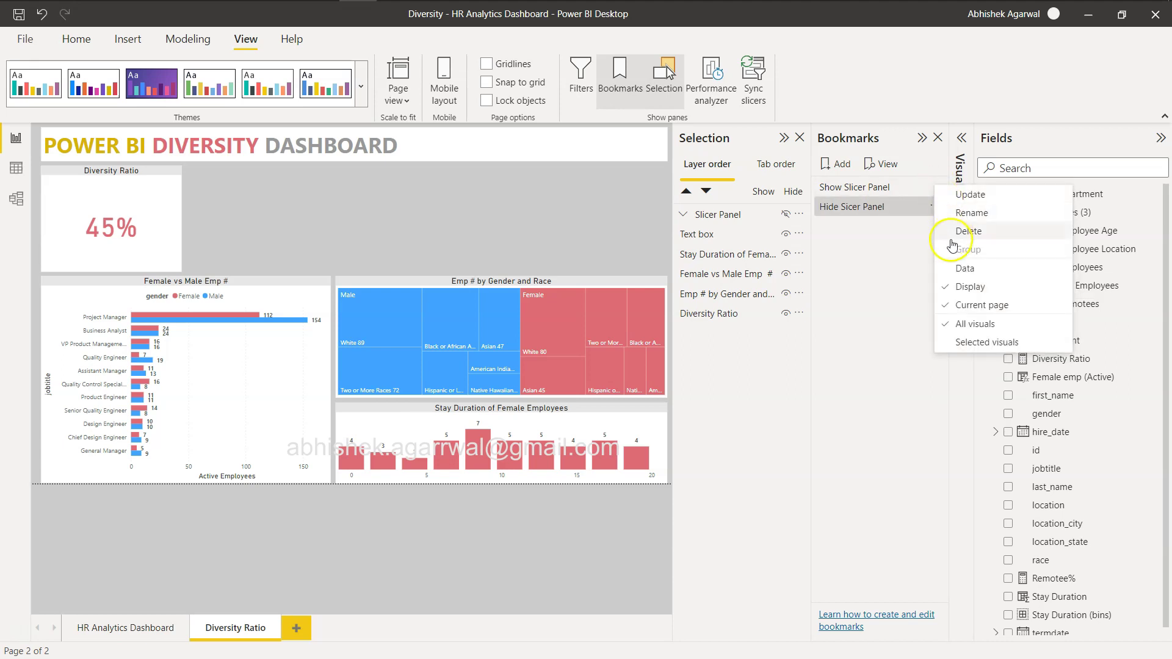
pyautogui.click(915, 252)
pyautogui.click(932, 208)
pyautogui.click(933, 207)
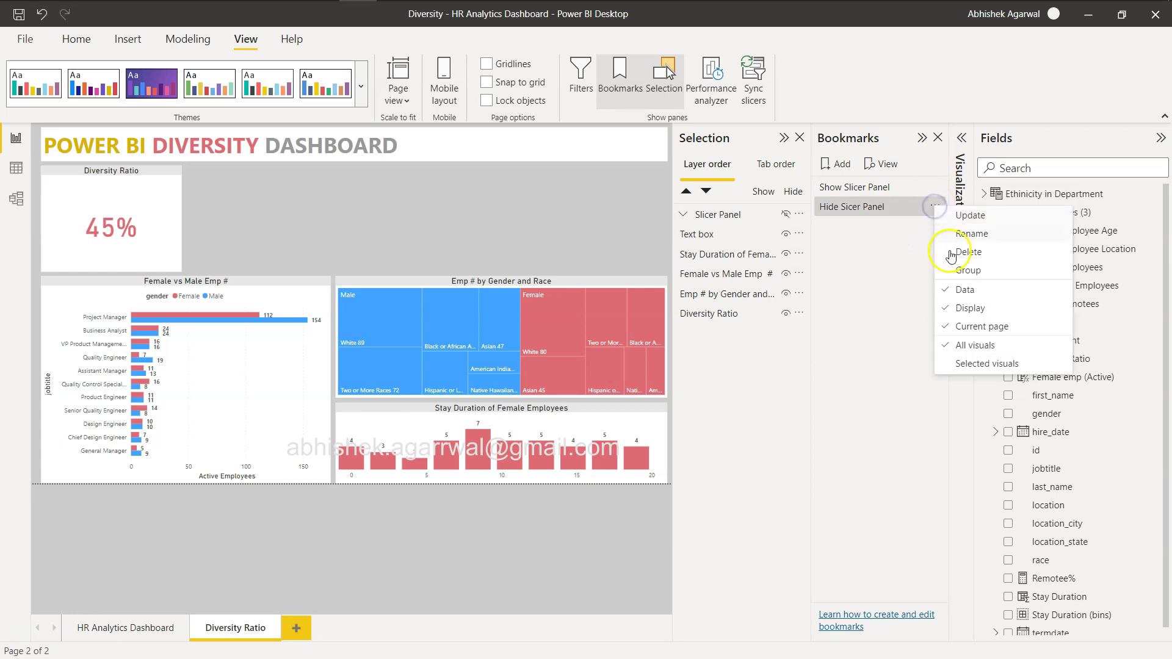
pyautogui.click(954, 285)
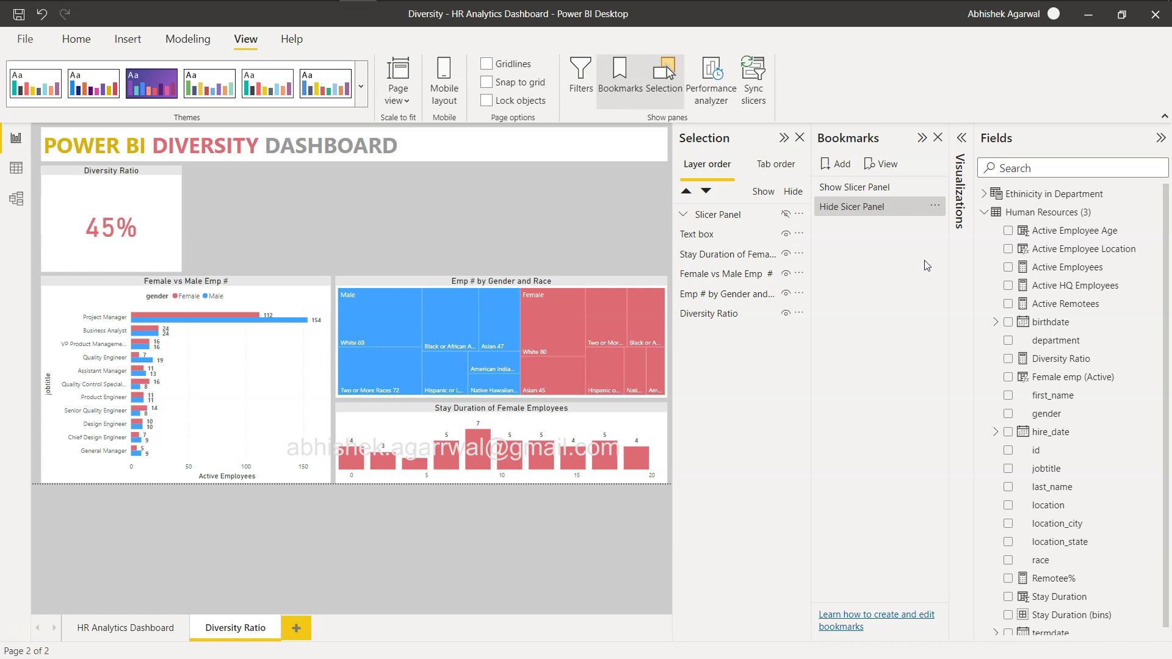
pyautogui.click(935, 206)
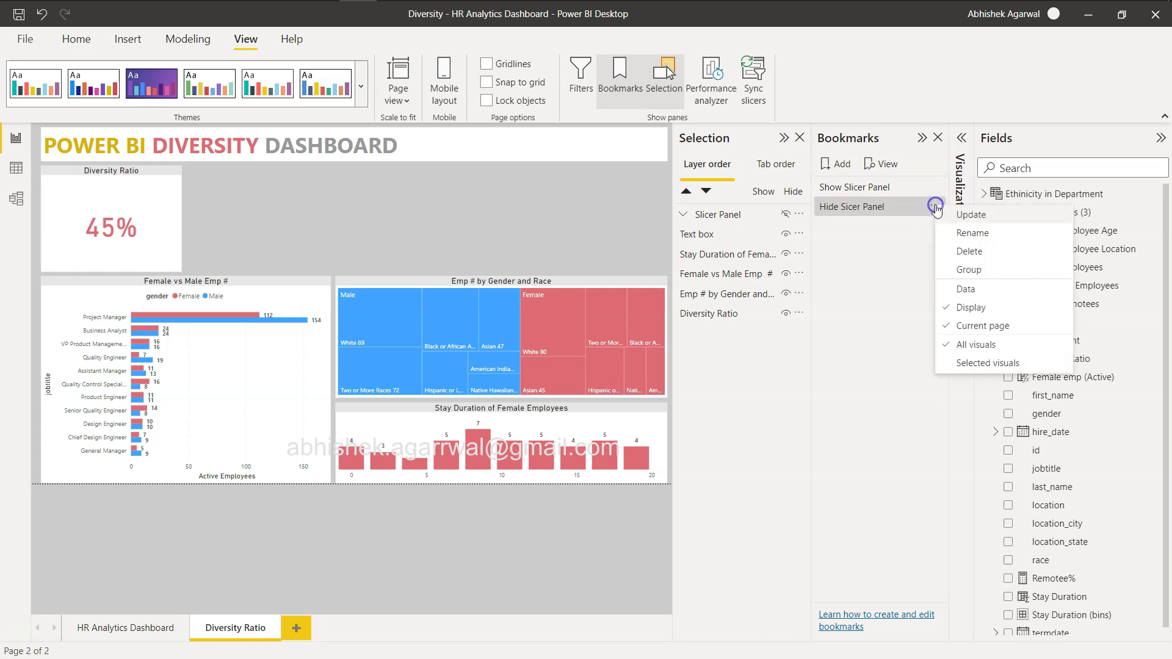
pyautogui.click(910, 284)
pyautogui.click(905, 269)
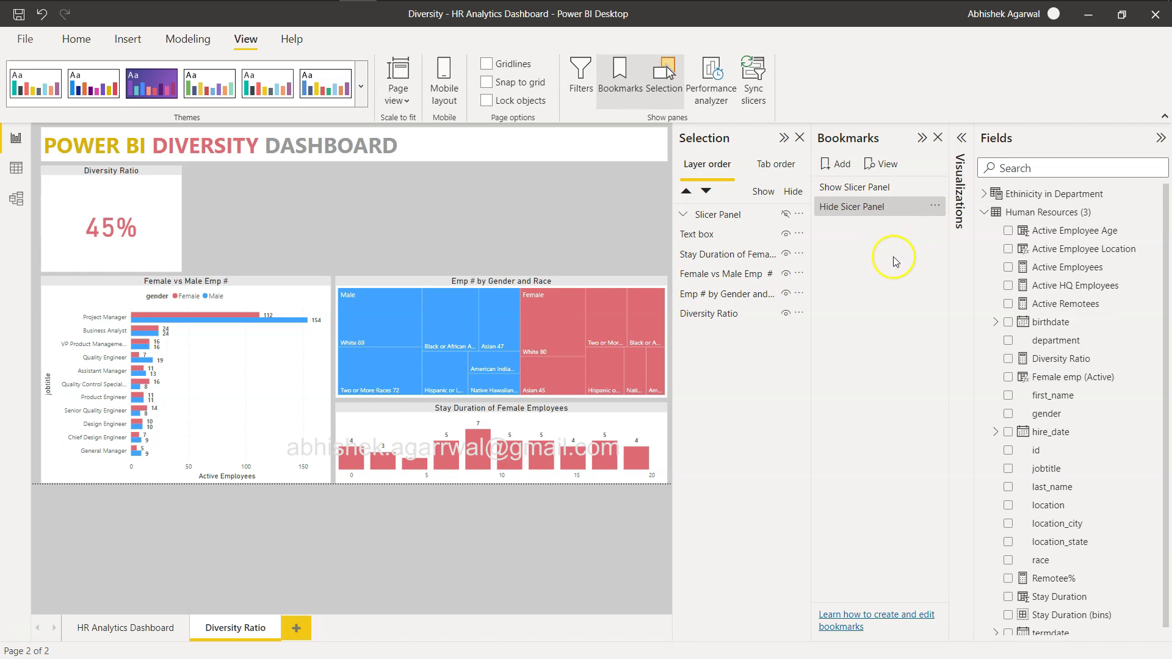
# Insert the filter icon picture, shrink it and place it in the dashboard's title band just after the word DASHBOARD
pyautogui.click(801, 138)
pyautogui.click(938, 138)
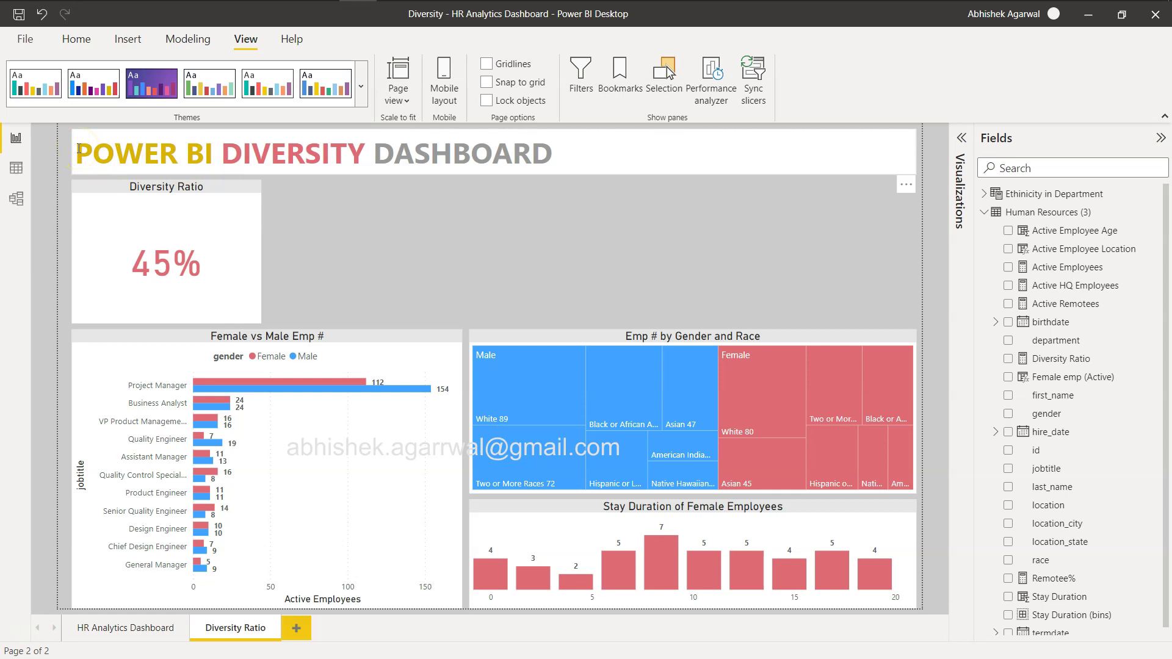
pyautogui.click(78, 149)
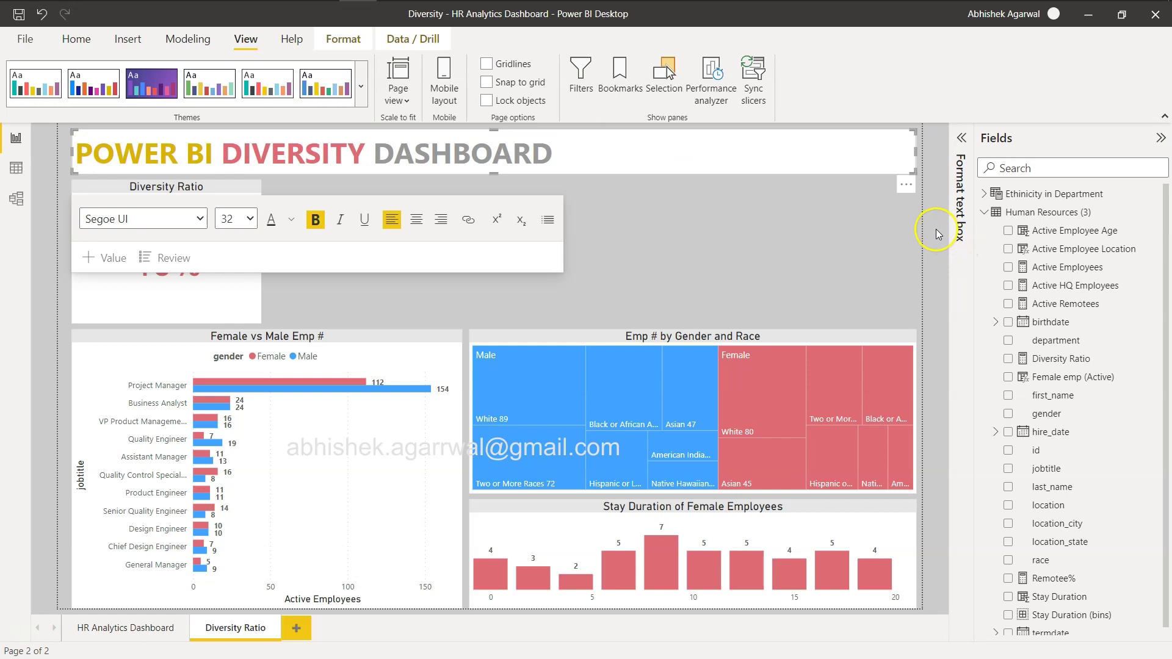
pyautogui.click(129, 42)
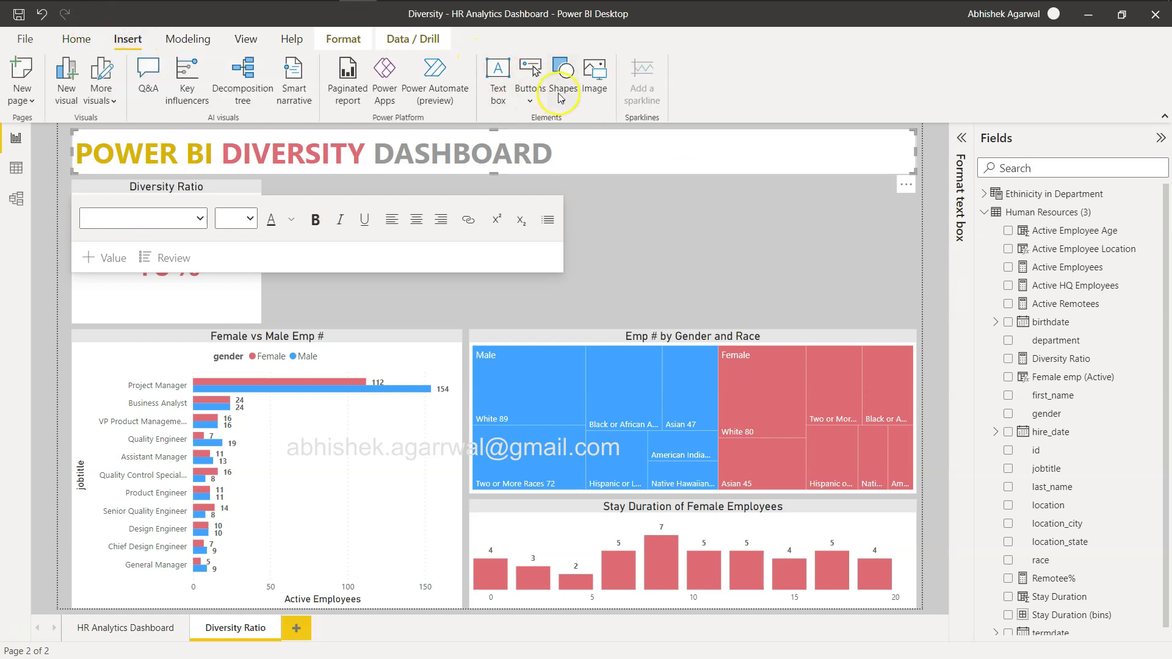
pyautogui.click(592, 82)
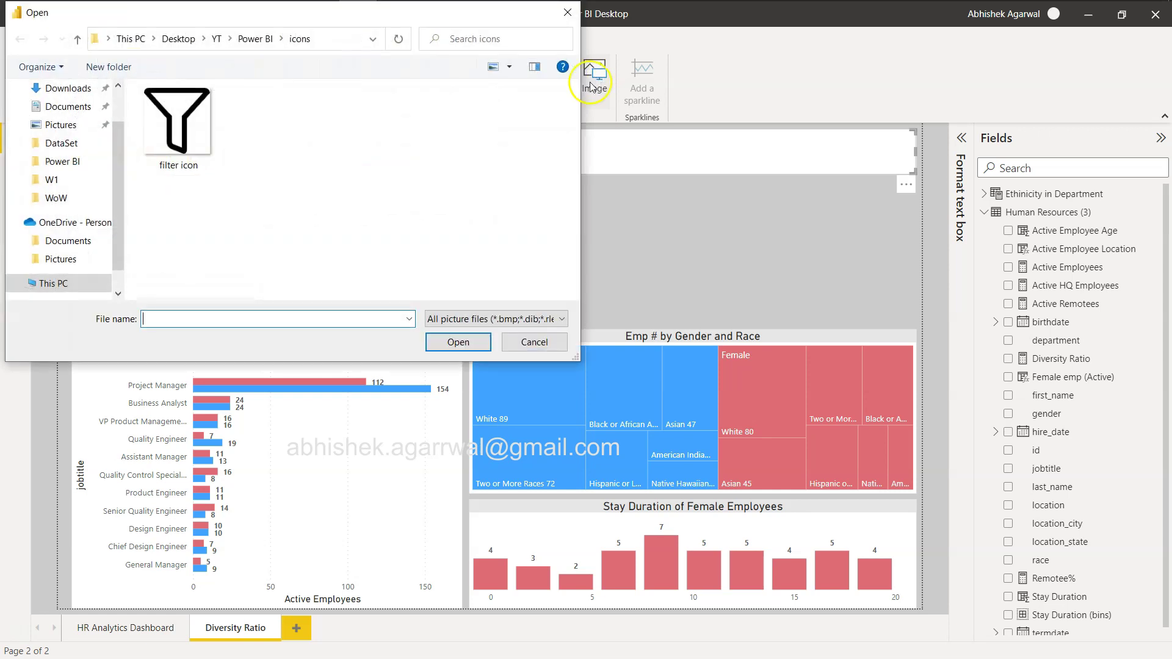
pyautogui.doubleClick(175, 113)
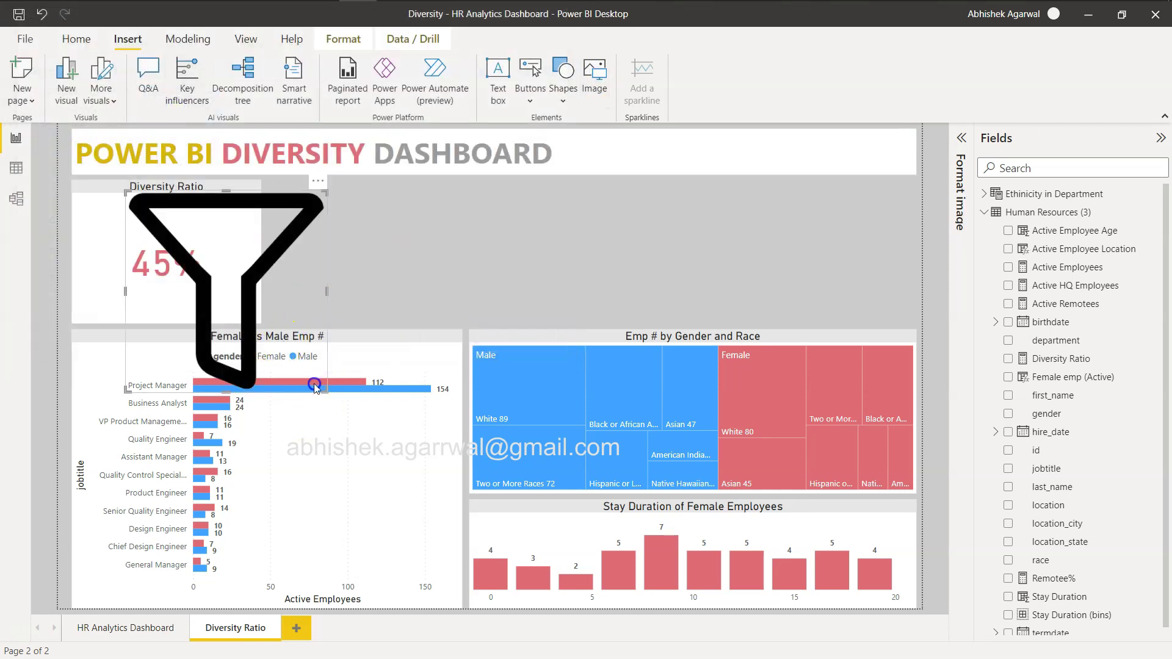
pyautogui.moveTo(314, 387); pyautogui.dragTo(594, 158)
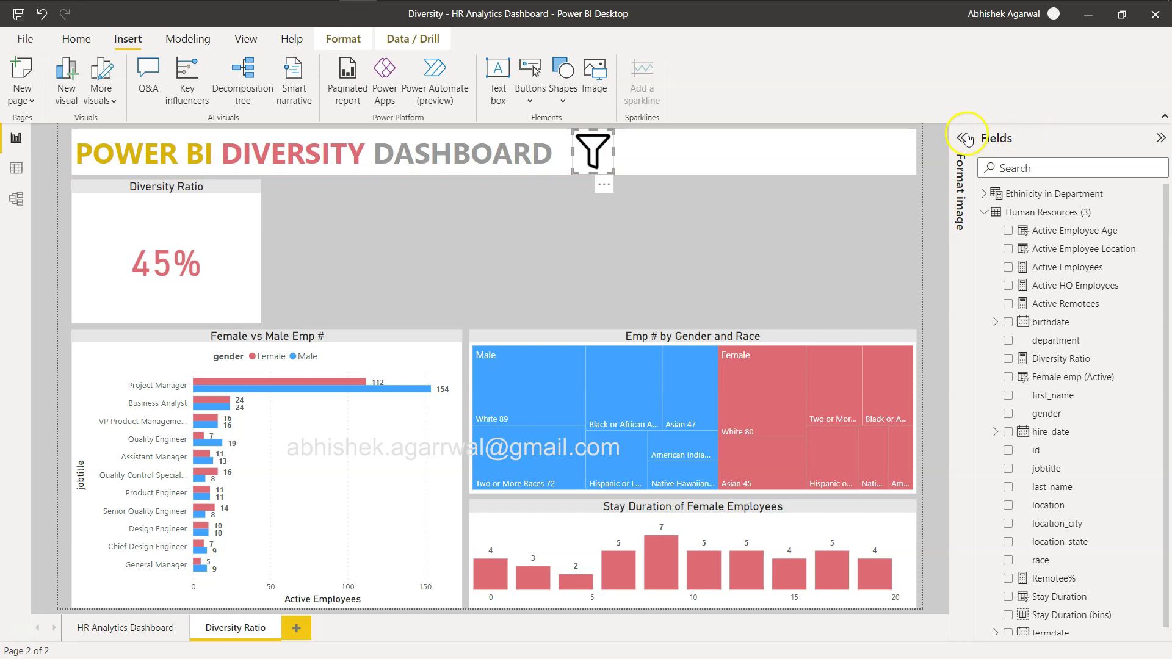
# Turn on the filter icon's action and set it to the Bookmark type with the Show Slicer Panel bookmark
pyautogui.click(963, 140)
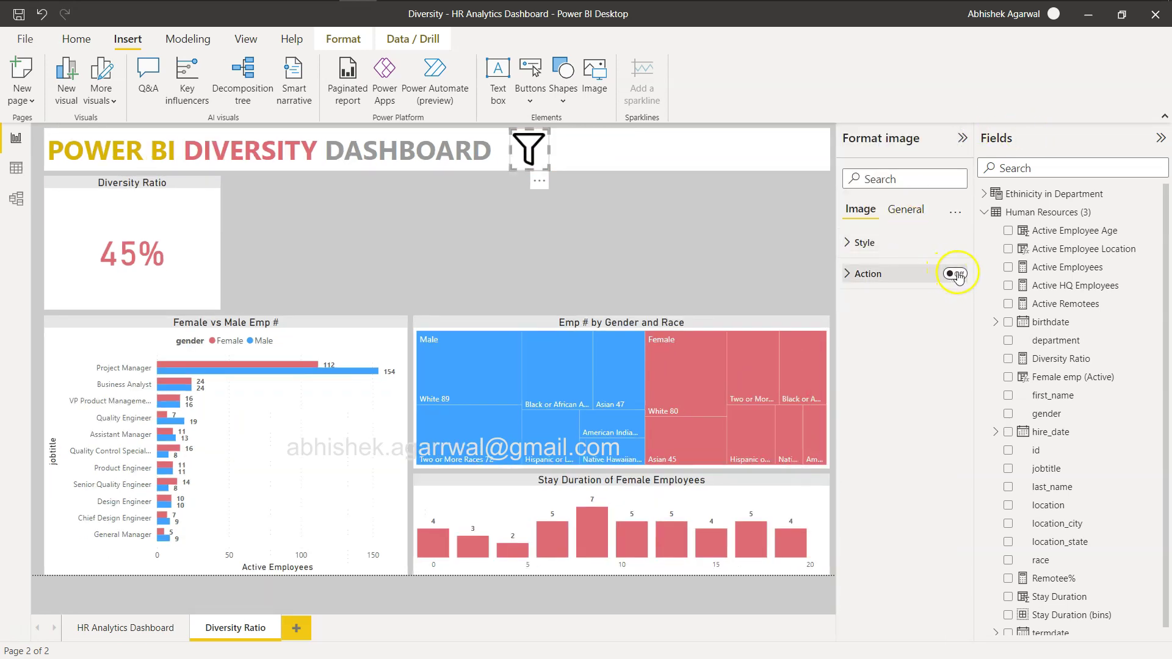
pyautogui.click(957, 274)
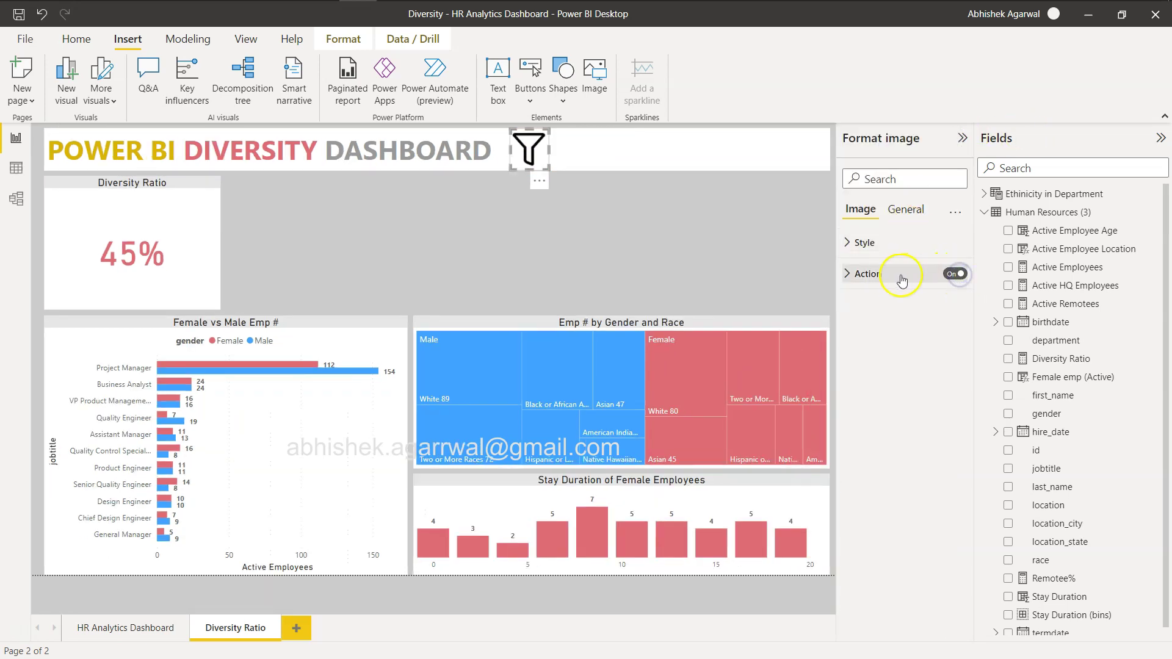
pyautogui.click(846, 275)
pyautogui.click(889, 344)
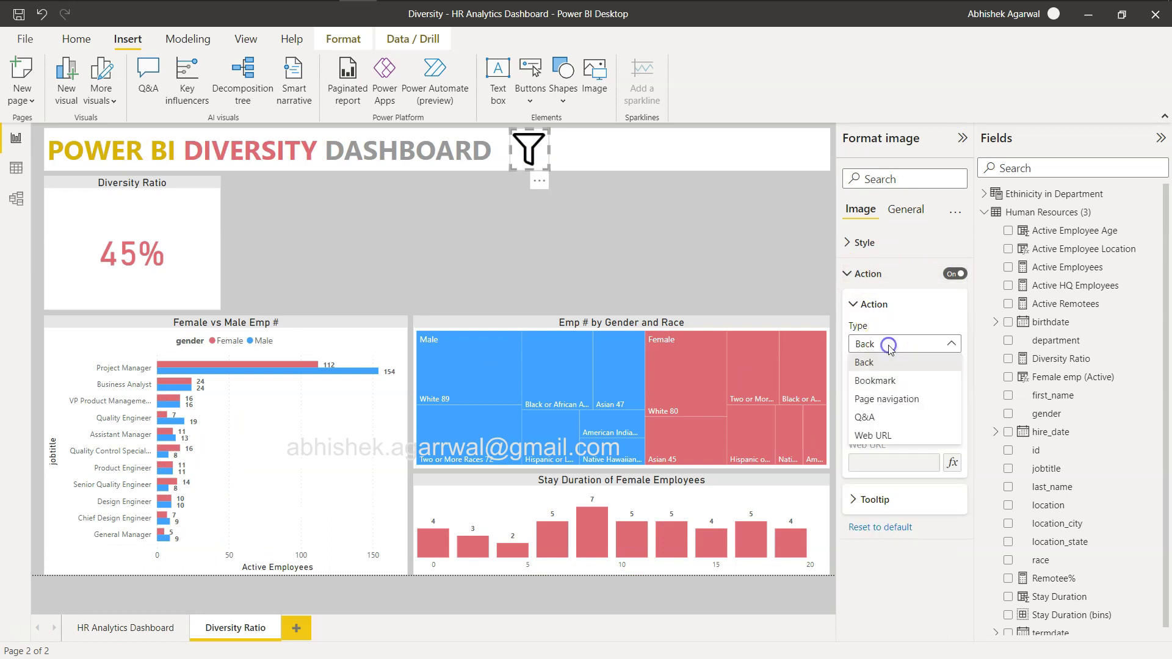
pyautogui.click(896, 380)
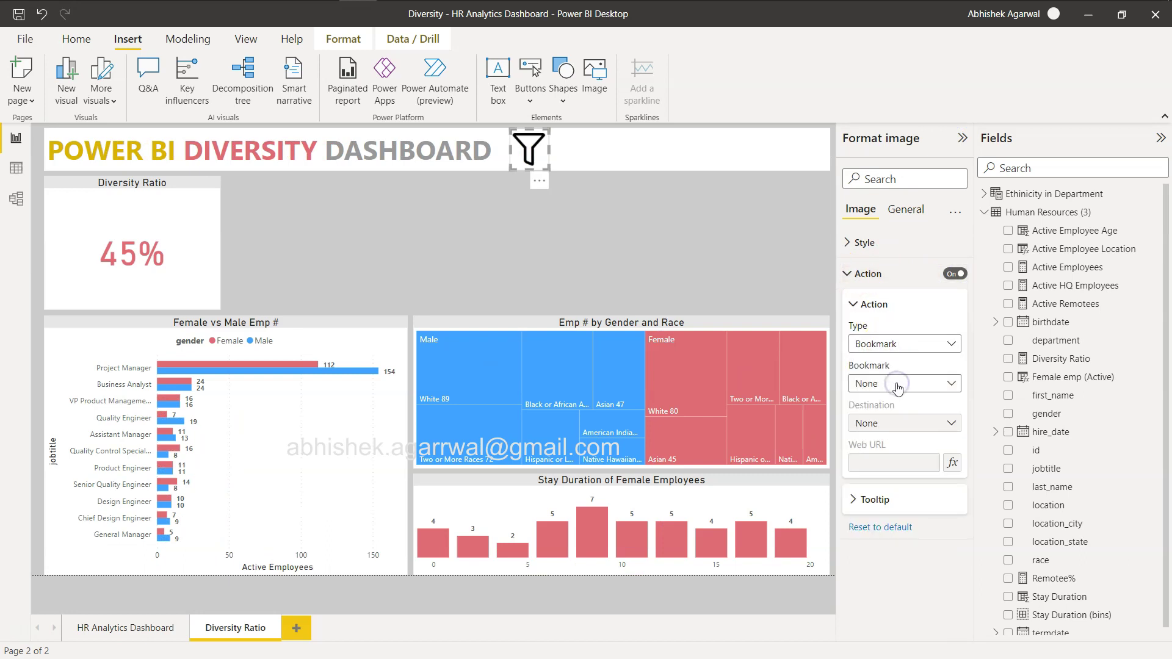
pyautogui.click(897, 385)
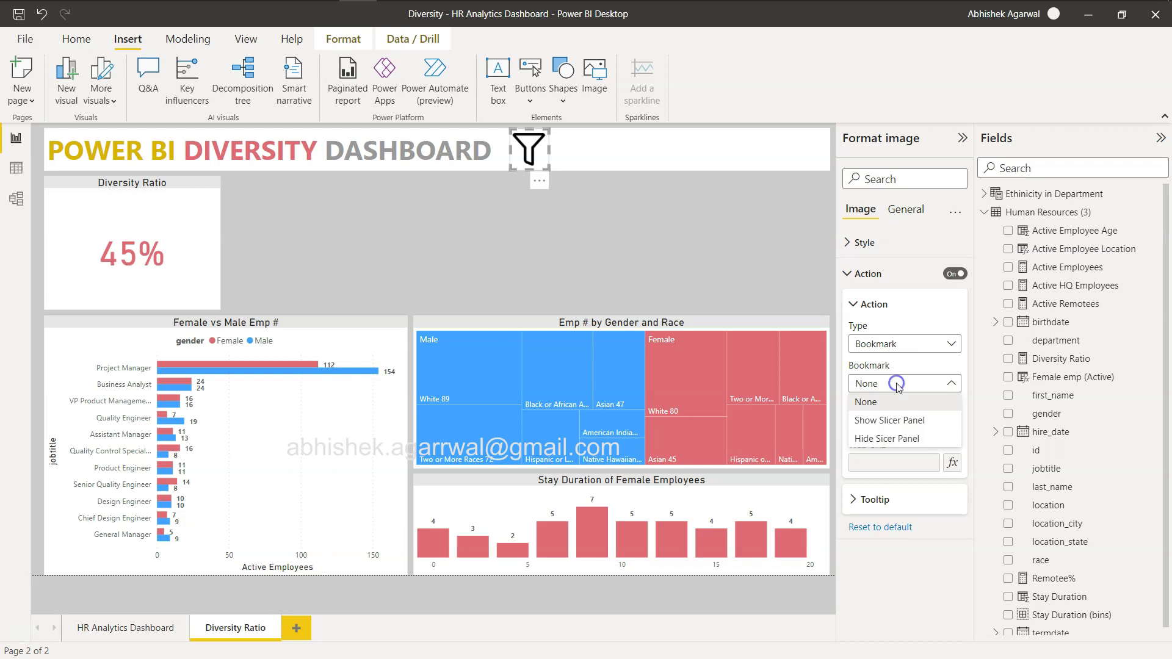
pyautogui.click(906, 420)
pyautogui.click(908, 430)
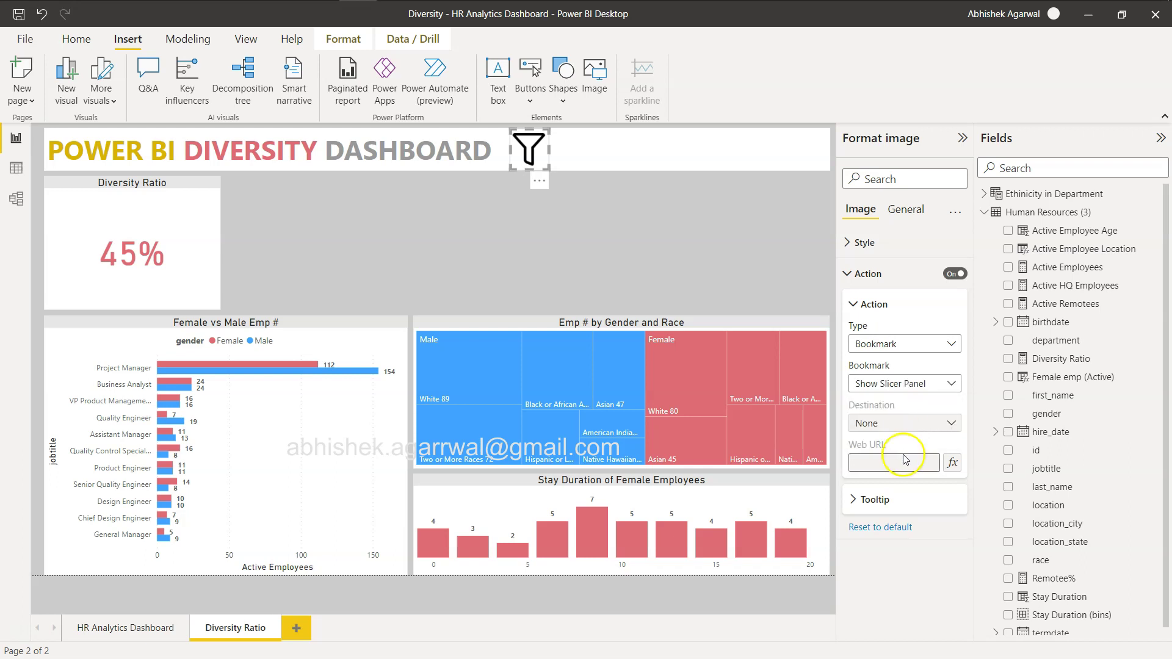
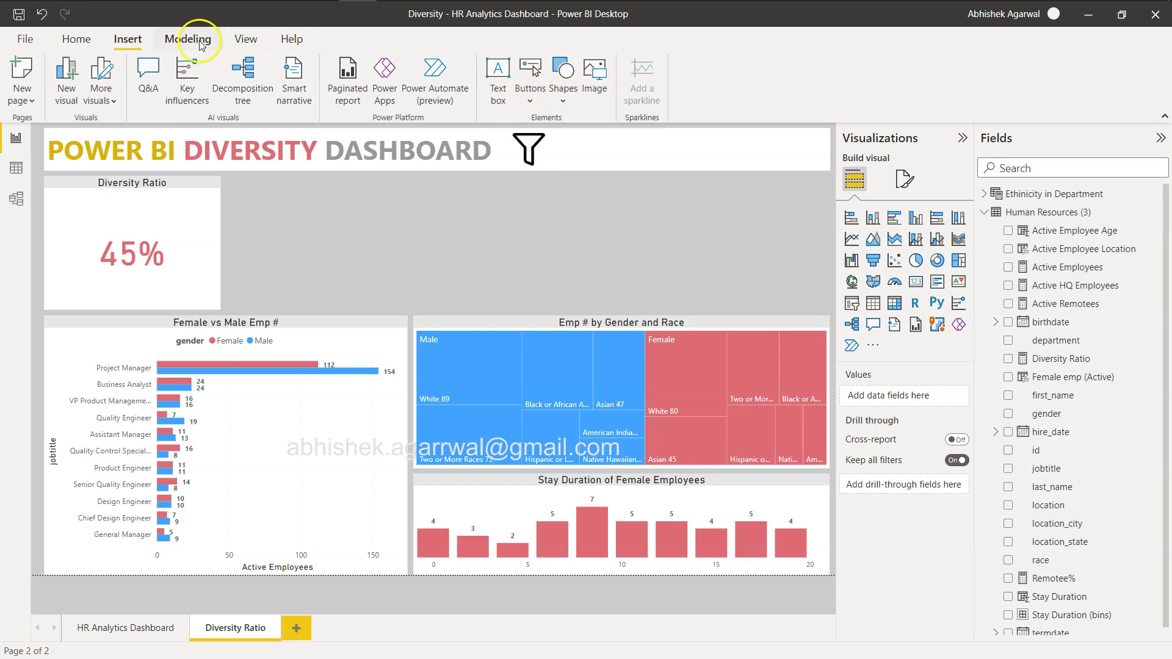
# Make the Slicer Panel group visible, update the Show Slicer Panel bookmark with this state, and test both bookmarks
pyautogui.click(245, 38)
pyautogui.click(622, 86)
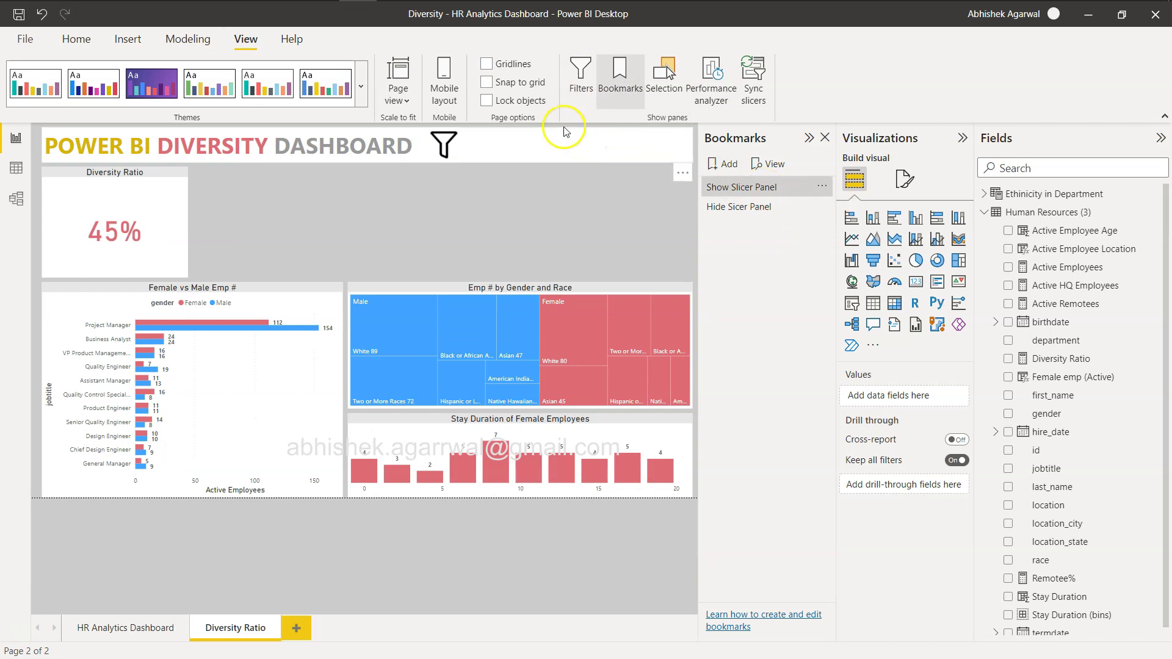
pyautogui.click(670, 81)
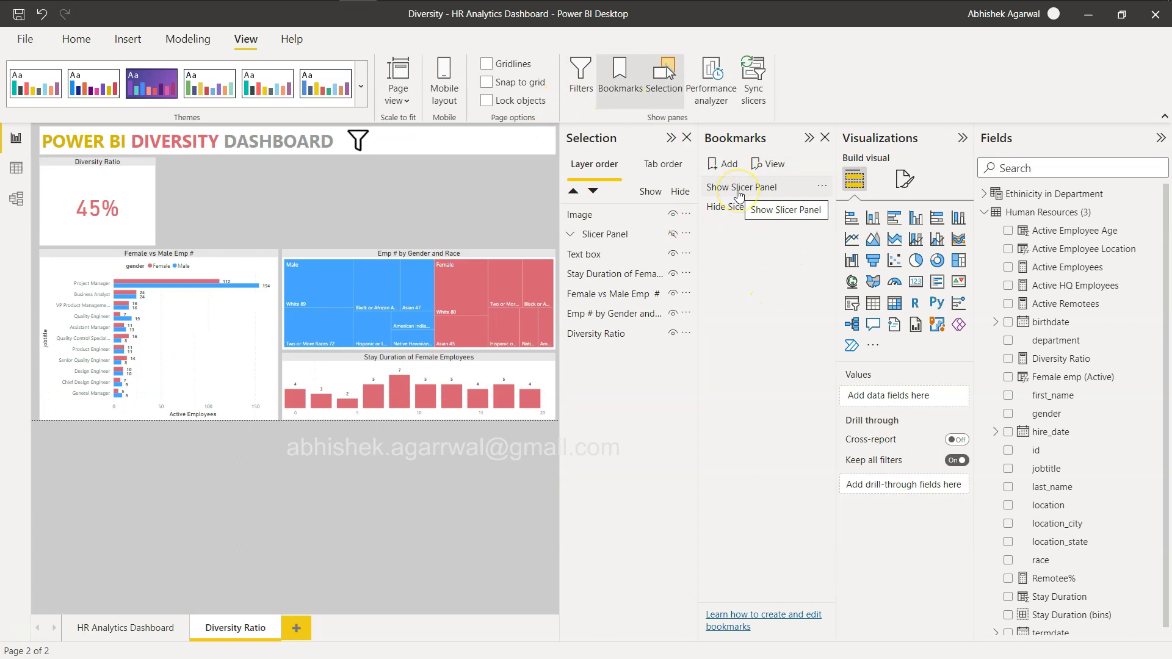
pyautogui.click(629, 235)
pyautogui.click(720, 187)
pyautogui.click(672, 234)
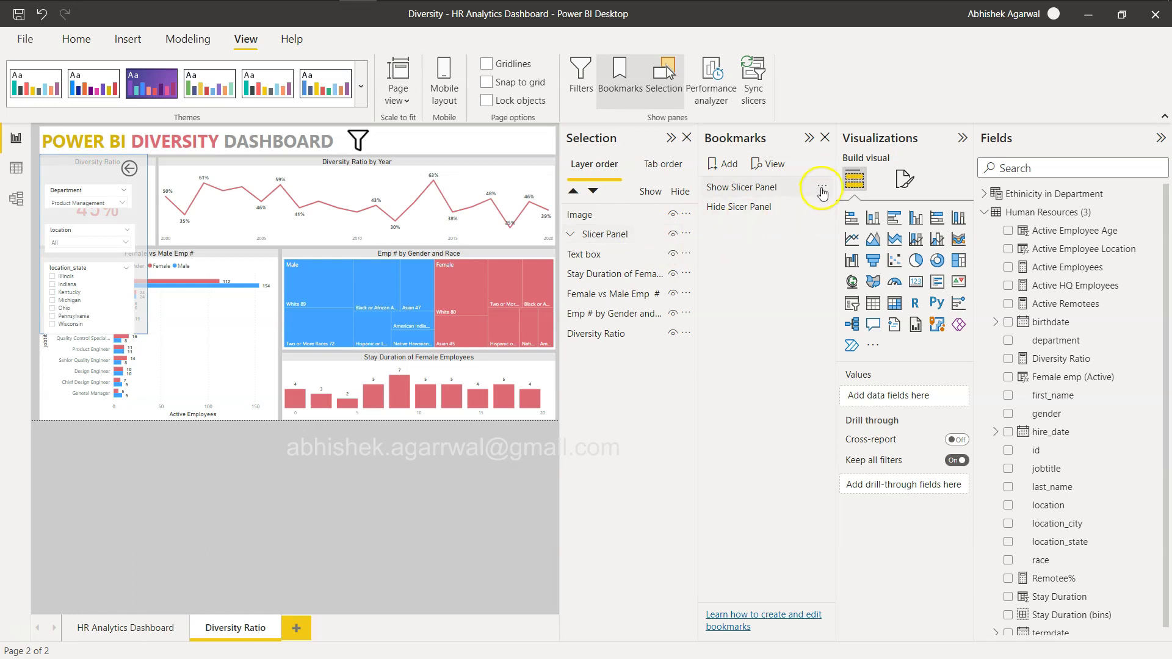
pyautogui.click(822, 206)
pyautogui.click(858, 197)
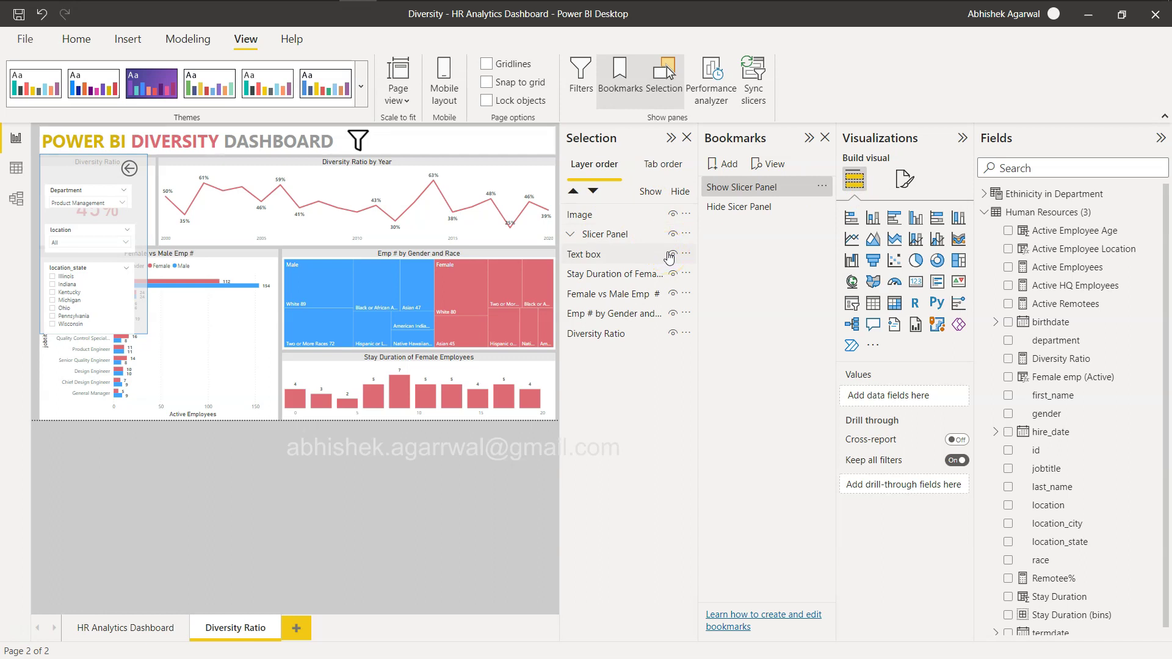
pyautogui.click(737, 208)
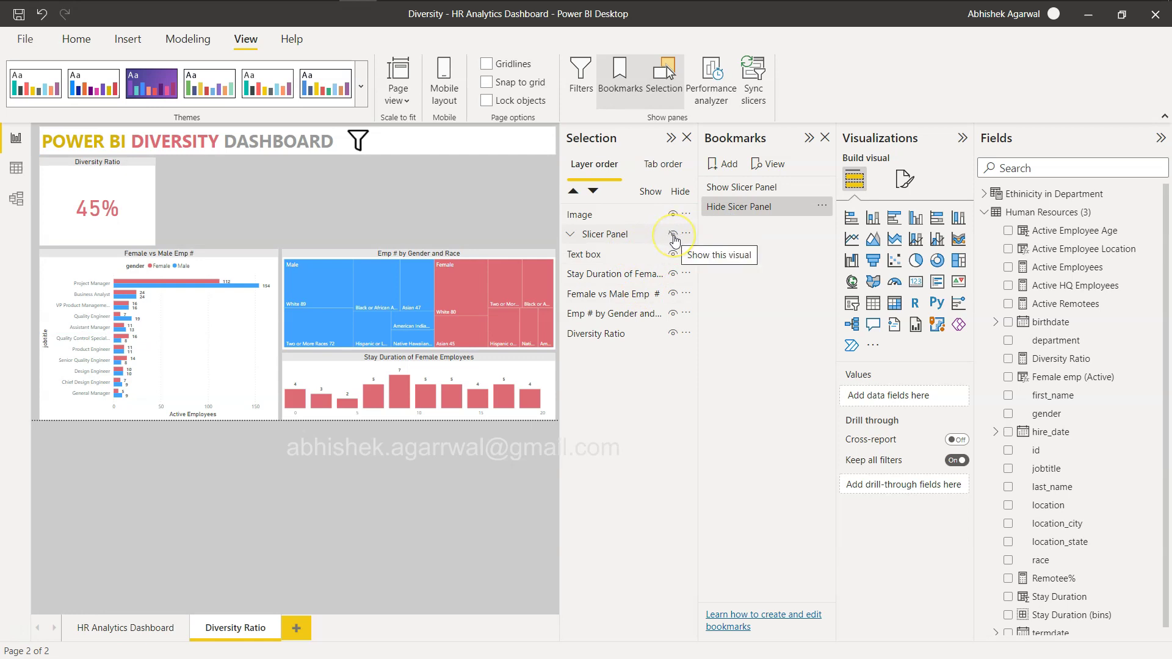
pyautogui.click(729, 190)
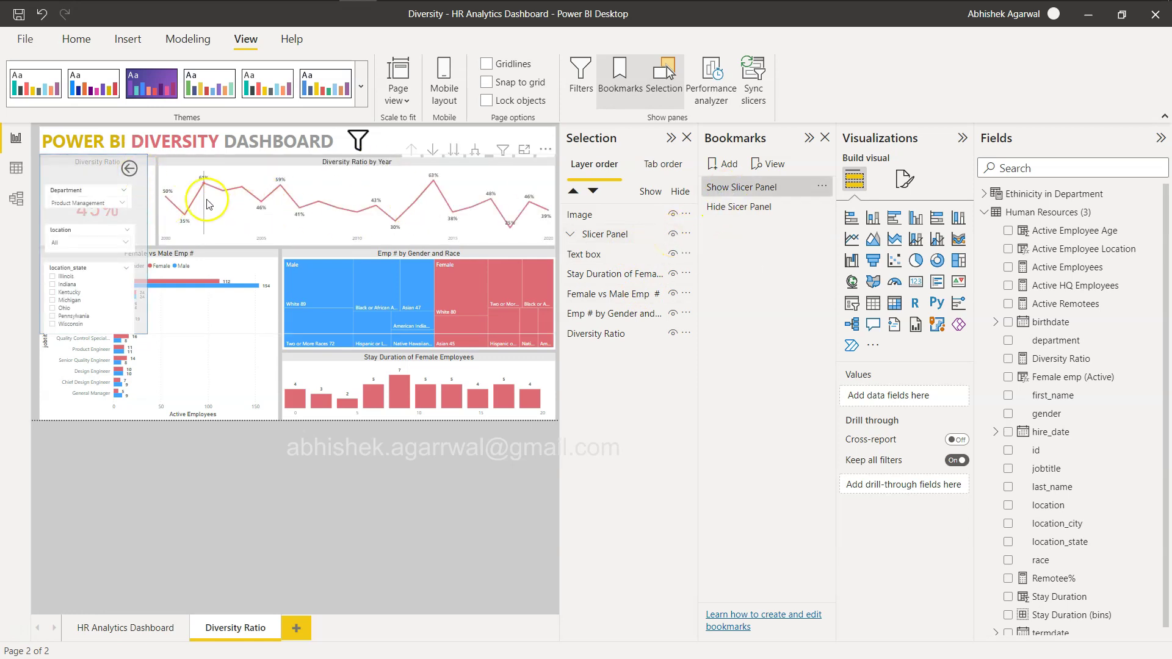
# Set the action of the slicer panel's Back button to the Bookmark type with the Hide Slicer Panel bookmark
pyautogui.click(128, 171)
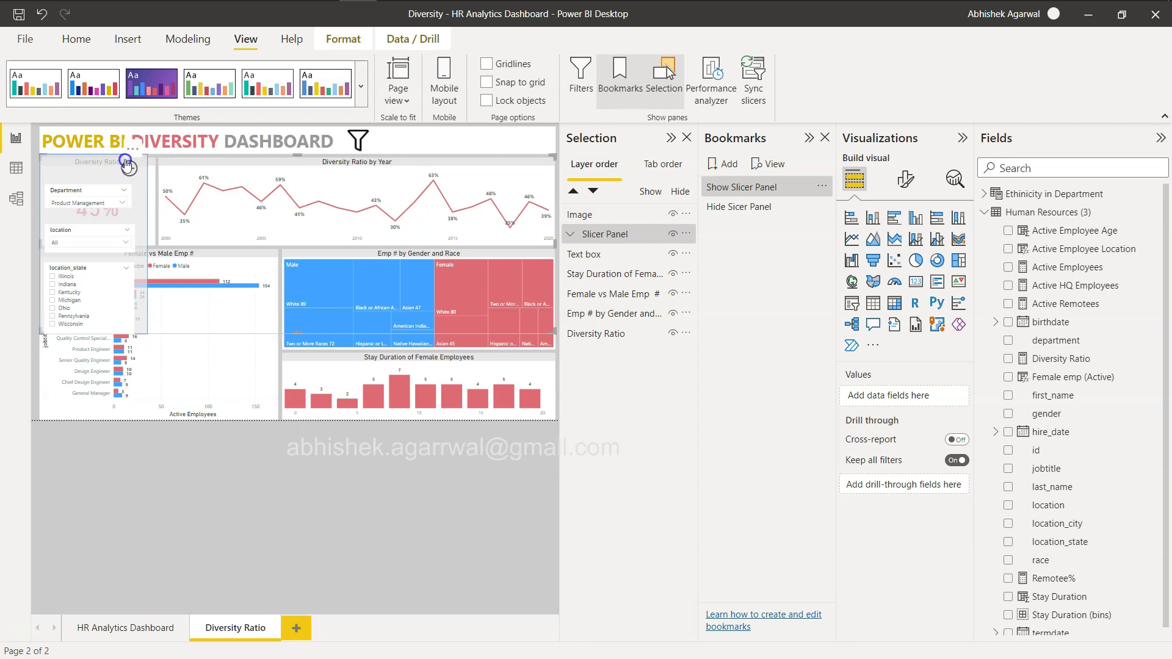
pyautogui.click(124, 160)
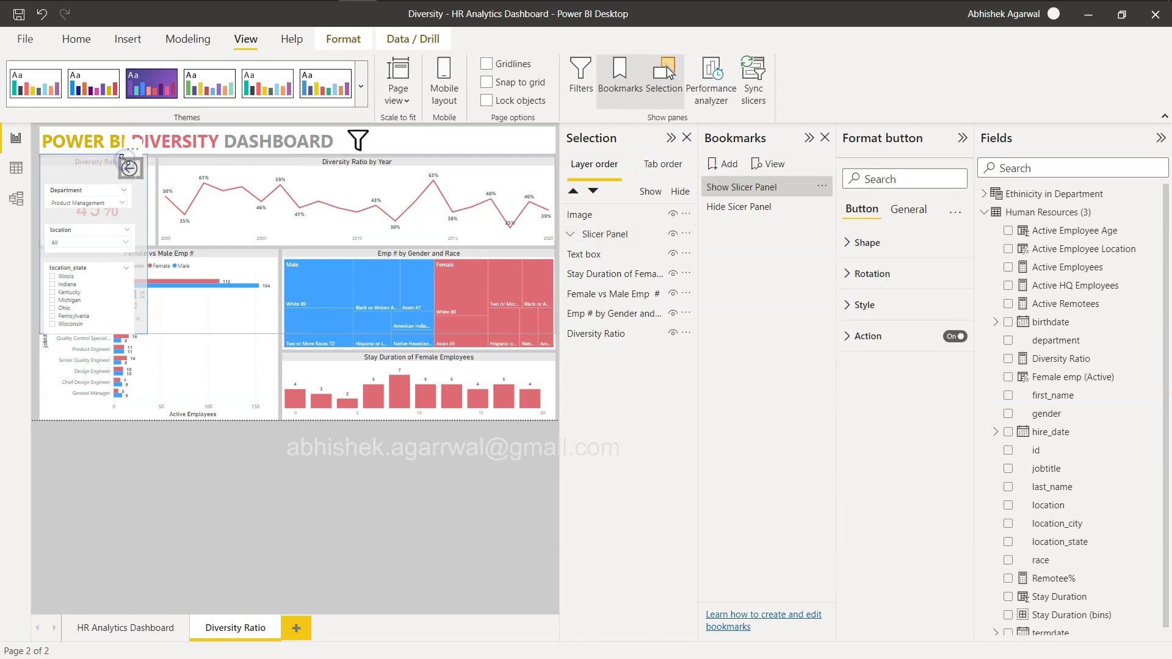
pyautogui.click(852, 335)
pyautogui.click(882, 407)
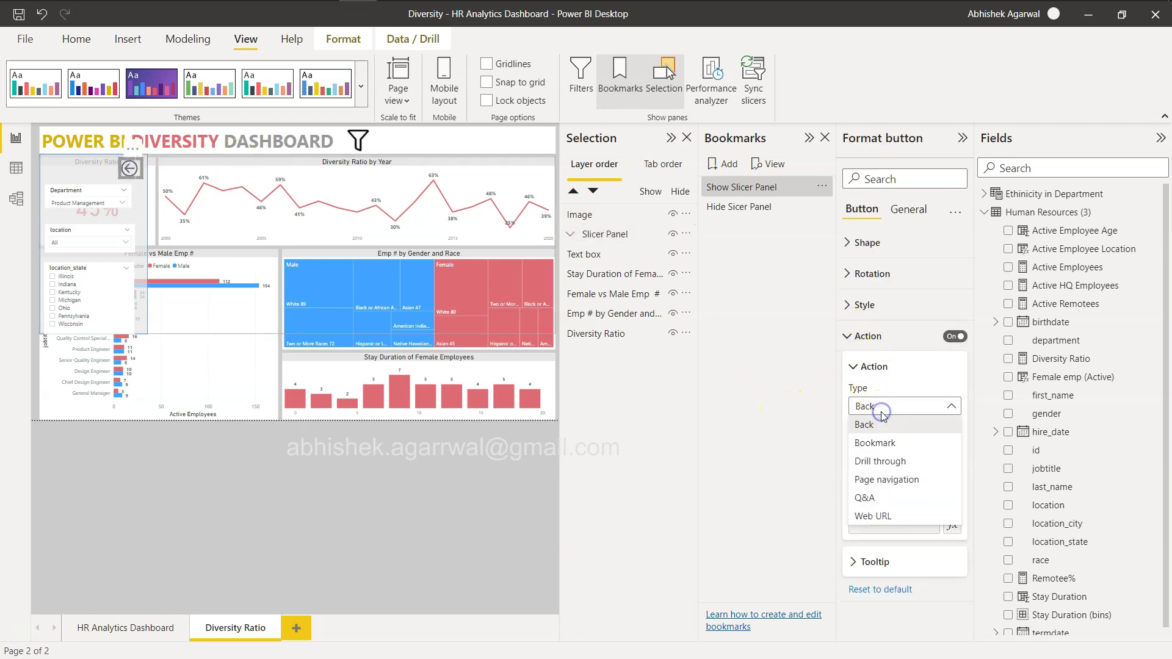
pyautogui.click(888, 444)
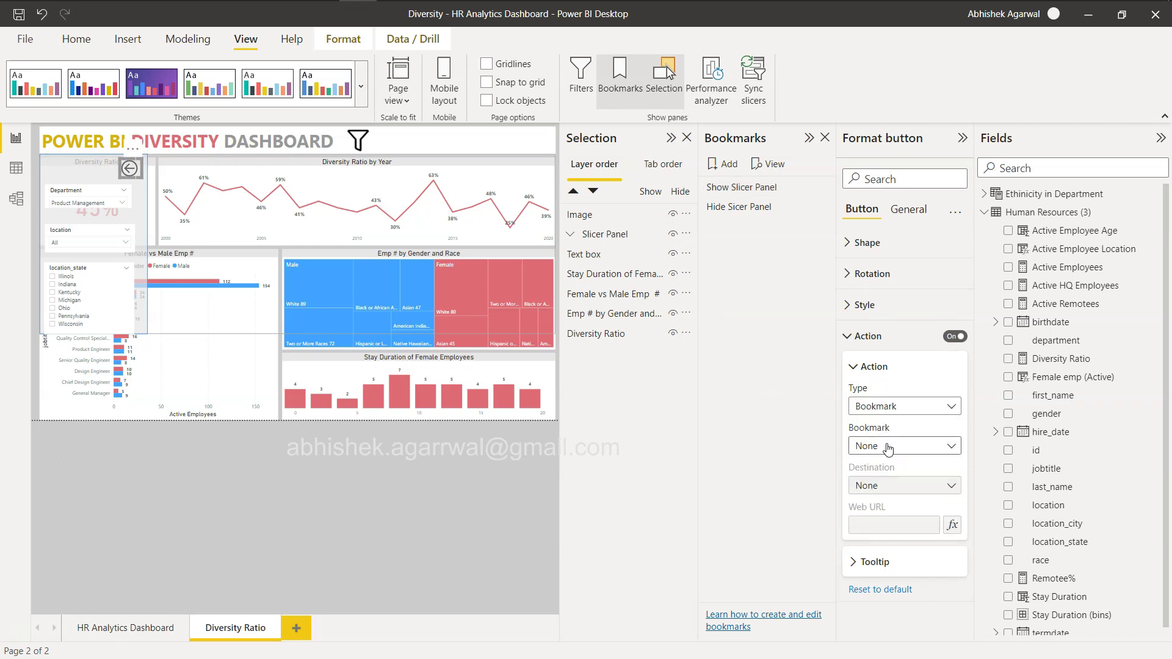
pyautogui.click(888, 449)
pyautogui.click(892, 500)
pyautogui.click(850, 338)
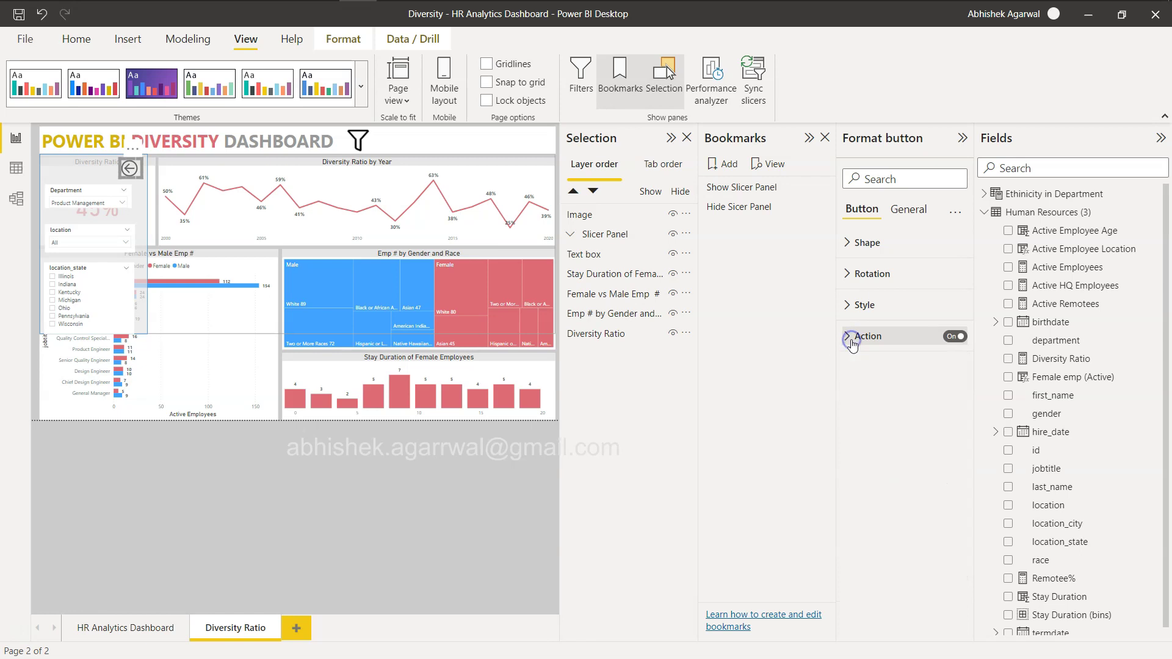
# Collapse the formatting, bookmark, selection and field panes to enlarge the report canvas
pyautogui.click(962, 138)
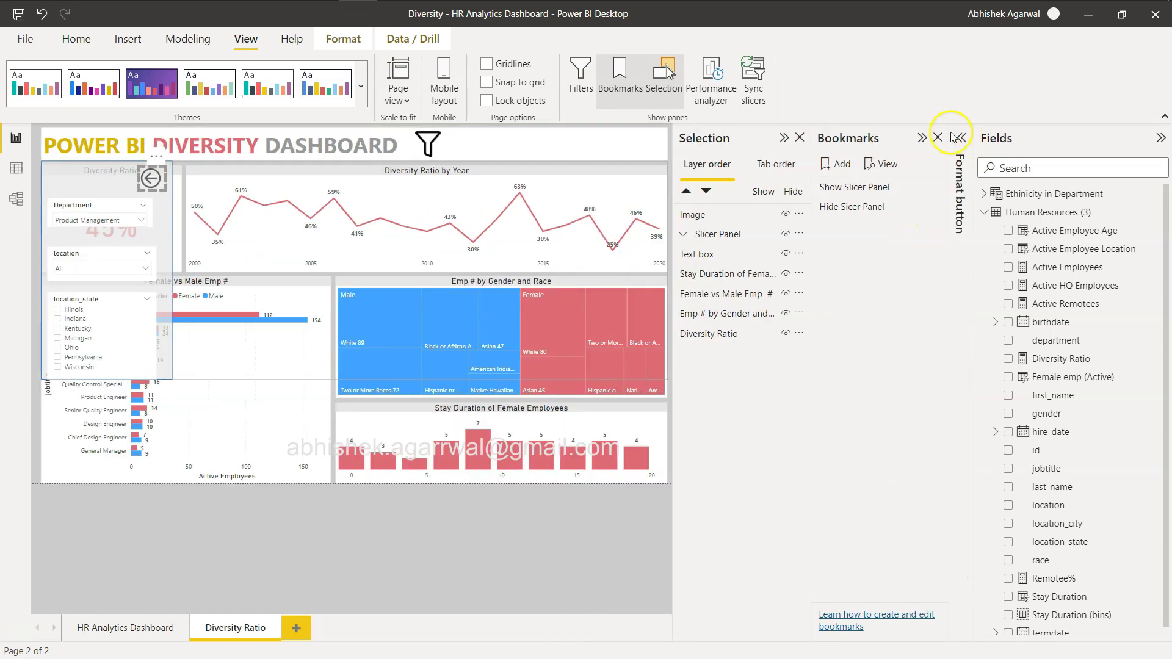
pyautogui.click(922, 138)
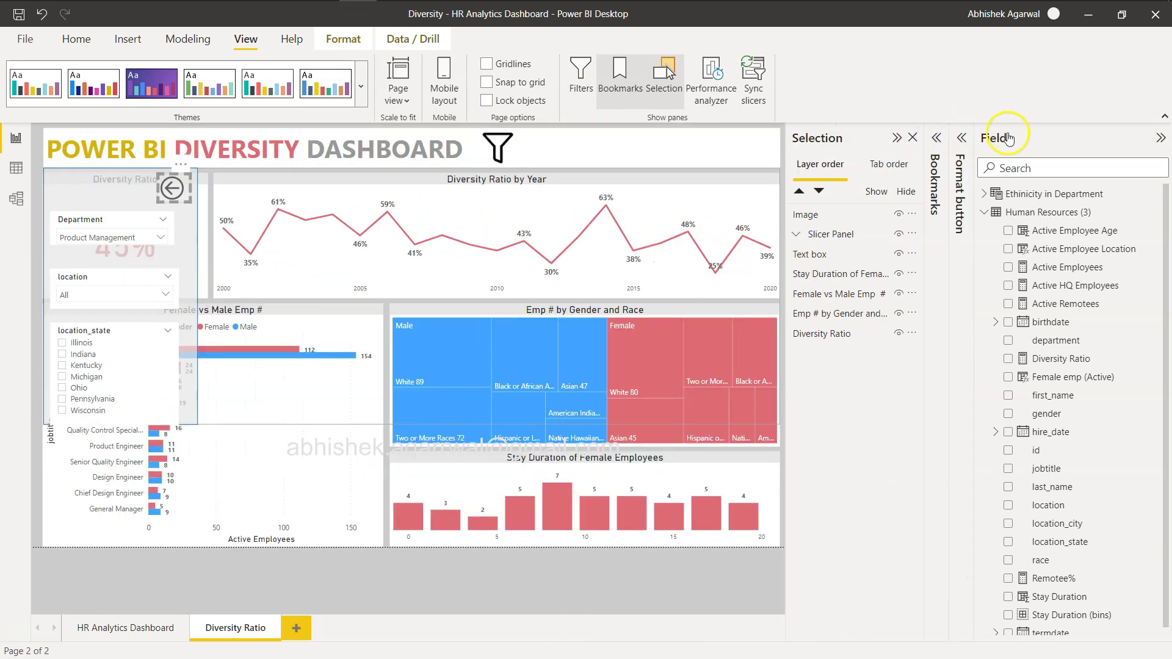
pyautogui.click(896, 138)
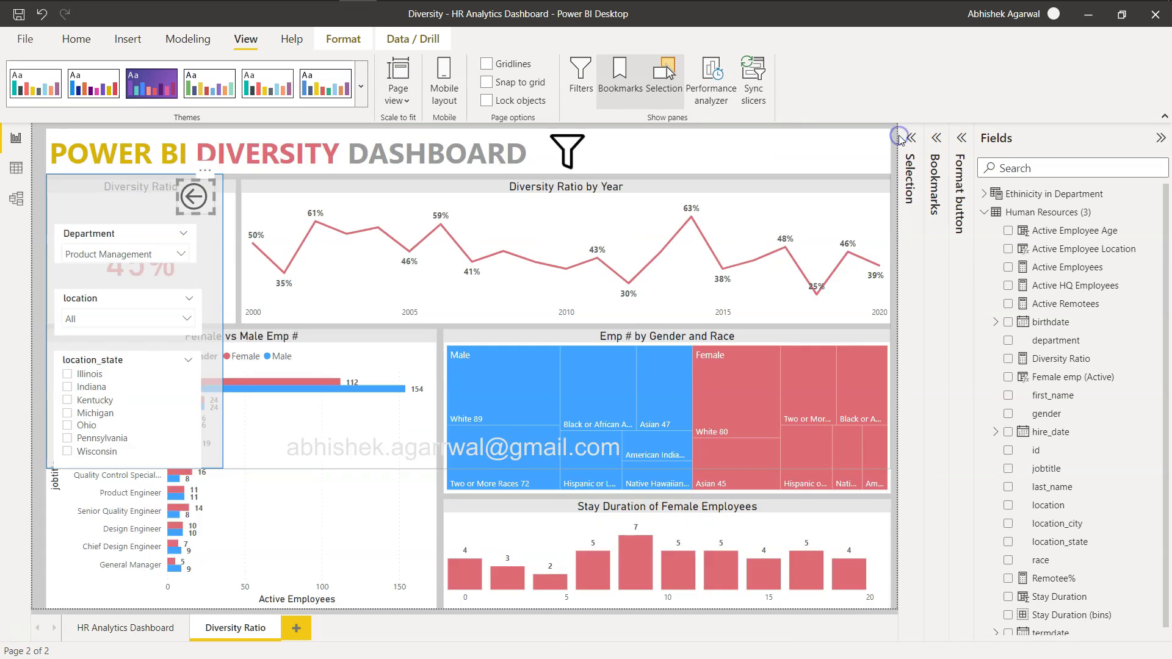
pyautogui.click(1162, 138)
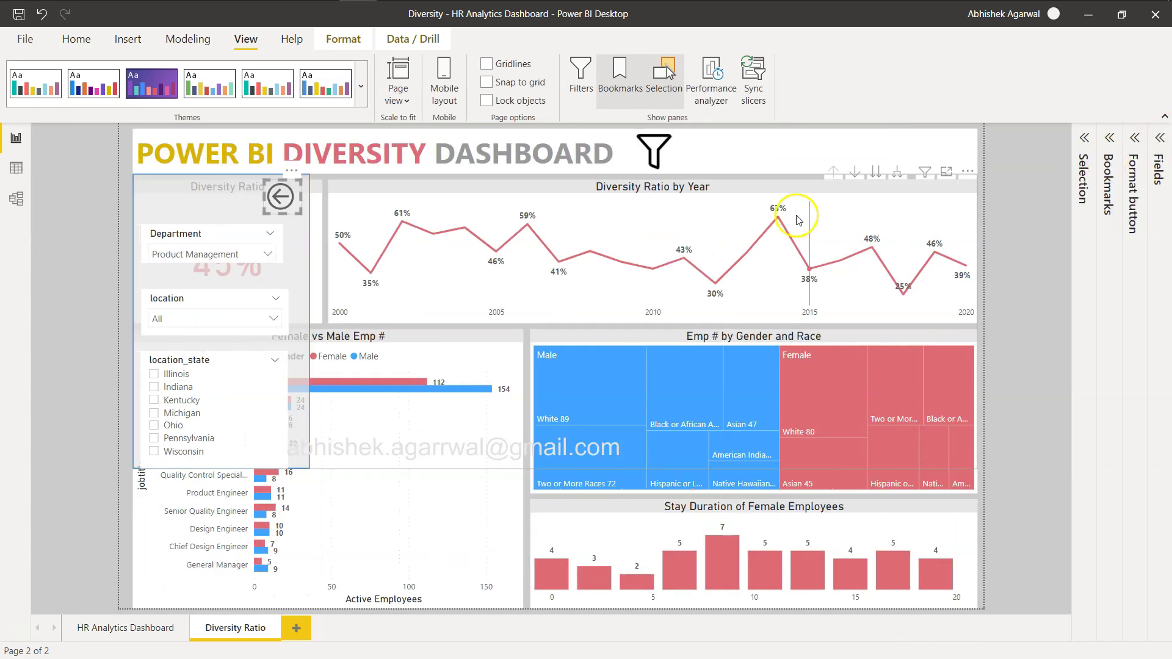
# Test hiding the slicer panel with its Back button and showing it with the filter icon
pyautogui.click(658, 151)
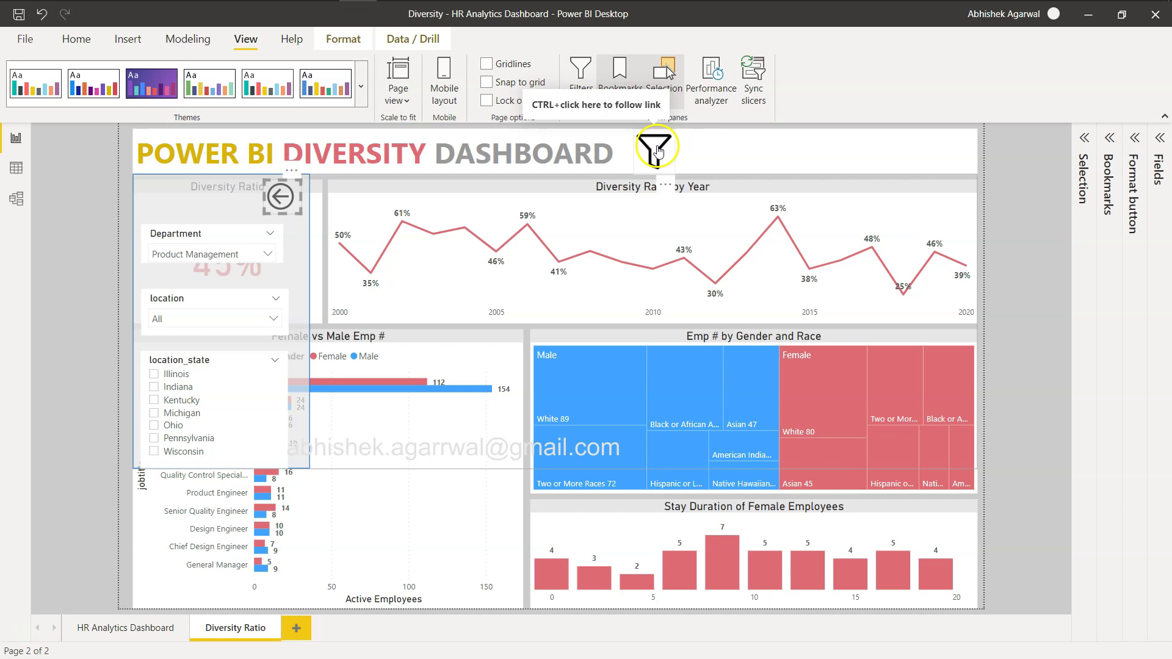
pyautogui.keyDown('ctrl'); pyautogui.click(280, 199); pyautogui.keyUp('ctrl')
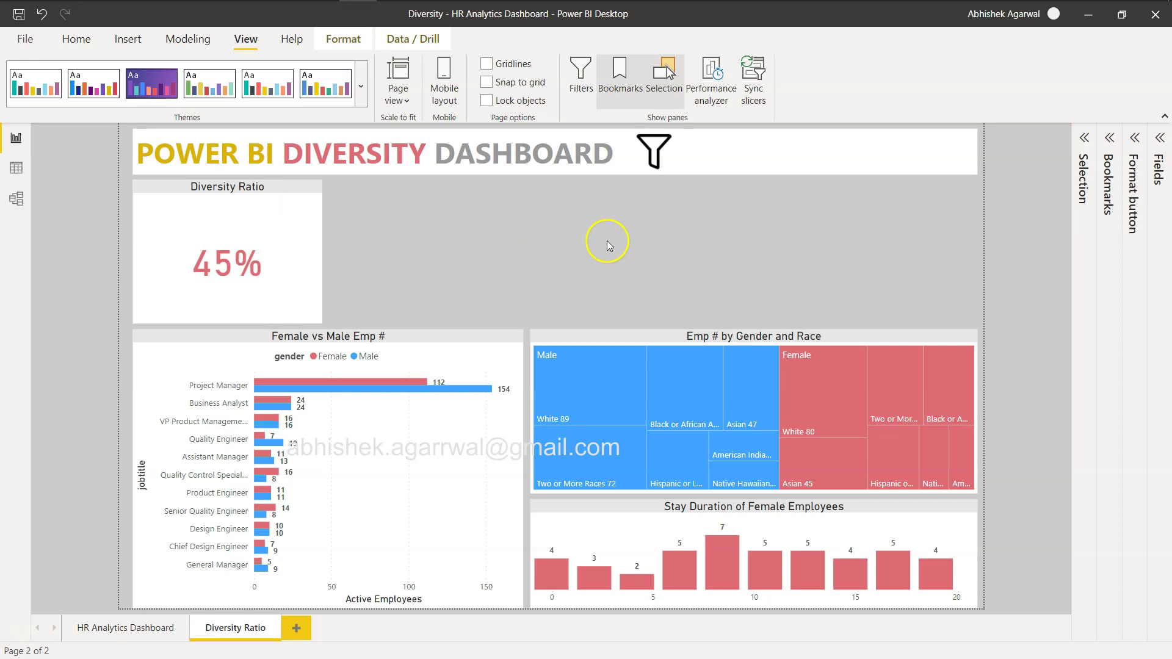
pyautogui.keyDown('ctrl'); pyautogui.click(657, 150); pyautogui.keyUp('ctrl')
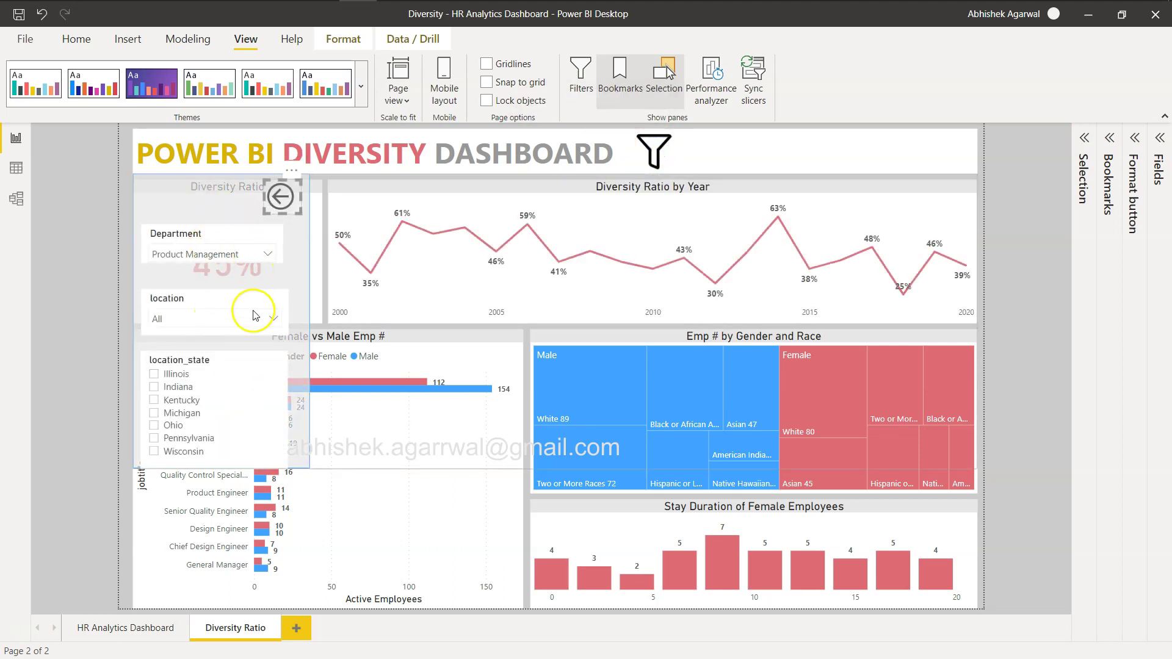
pyautogui.keyDown('ctrl'); pyautogui.click(282, 196); pyautogui.keyUp('ctrl')
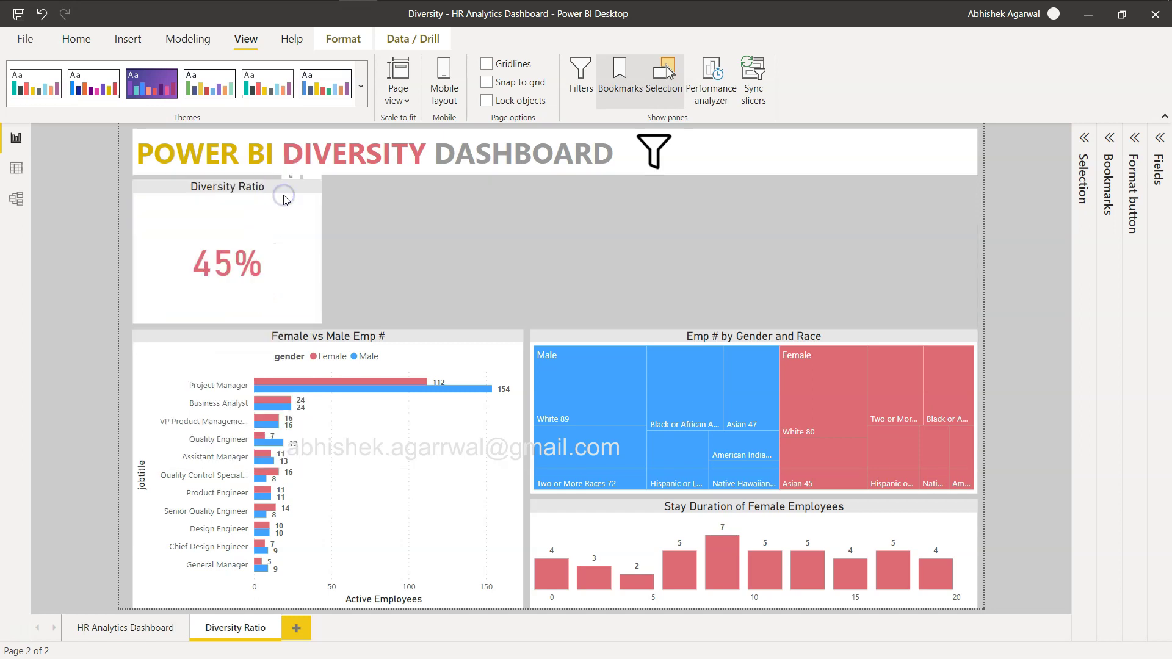
# Filter location to Headquarters in the slicer panel, and check that the selection survives hiding and reopening the panel
pyautogui.keyDown('ctrl'); pyautogui.click(653, 153); pyautogui.keyUp('ctrl')
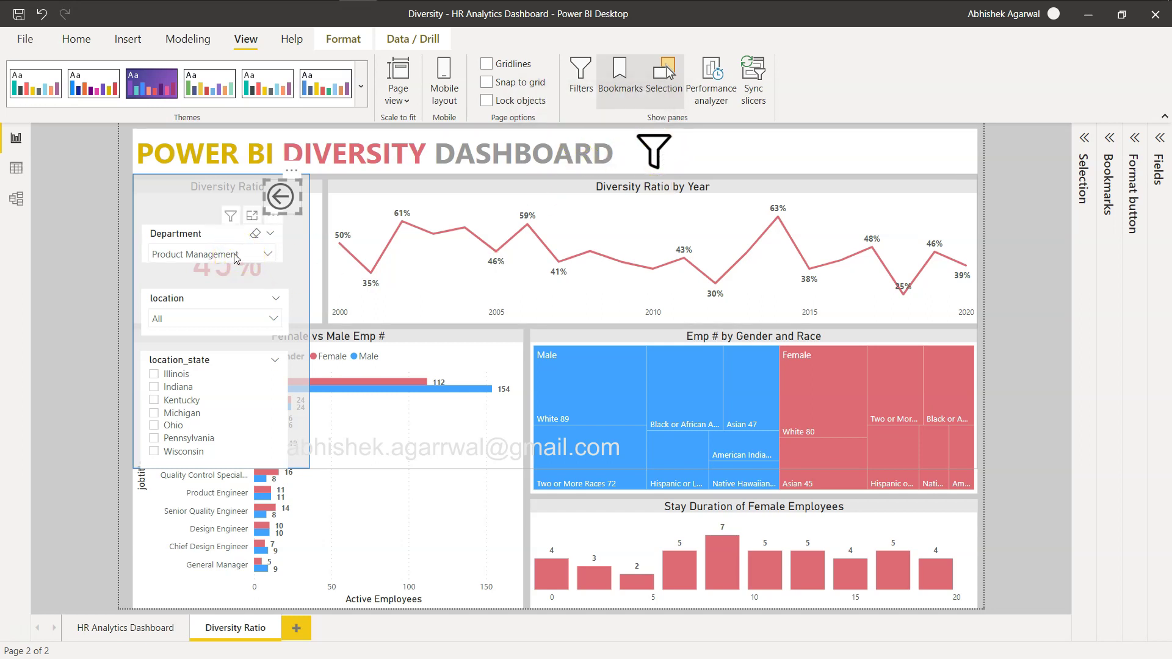
pyautogui.click(220, 319)
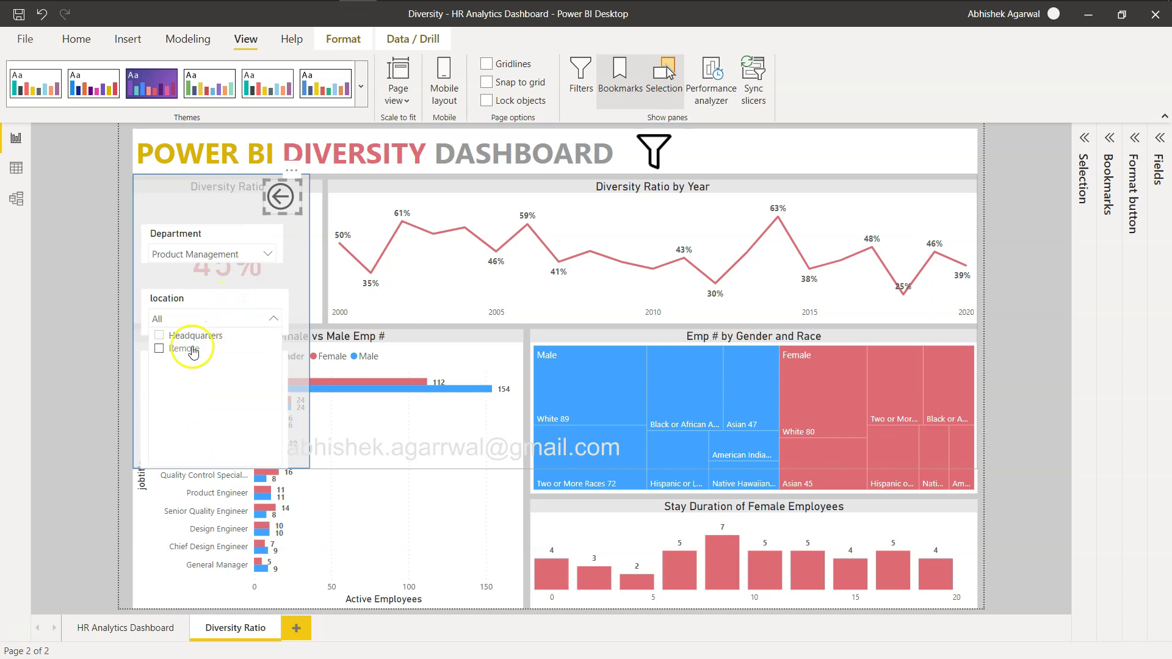
pyautogui.click(159, 336)
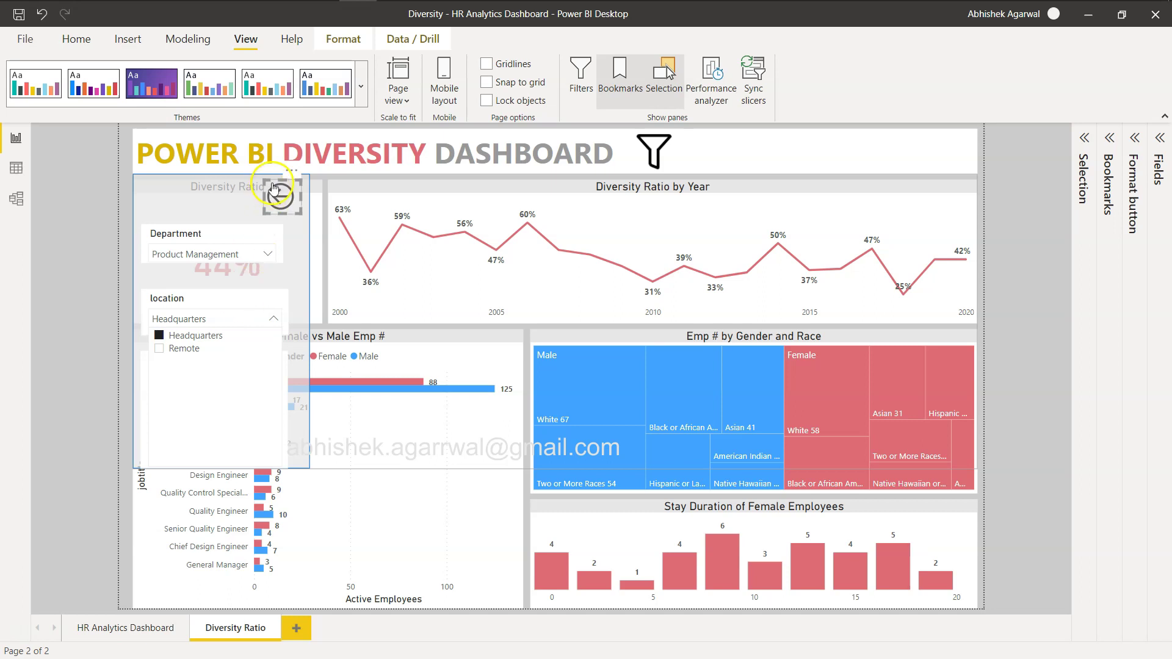
pyautogui.click(159, 337)
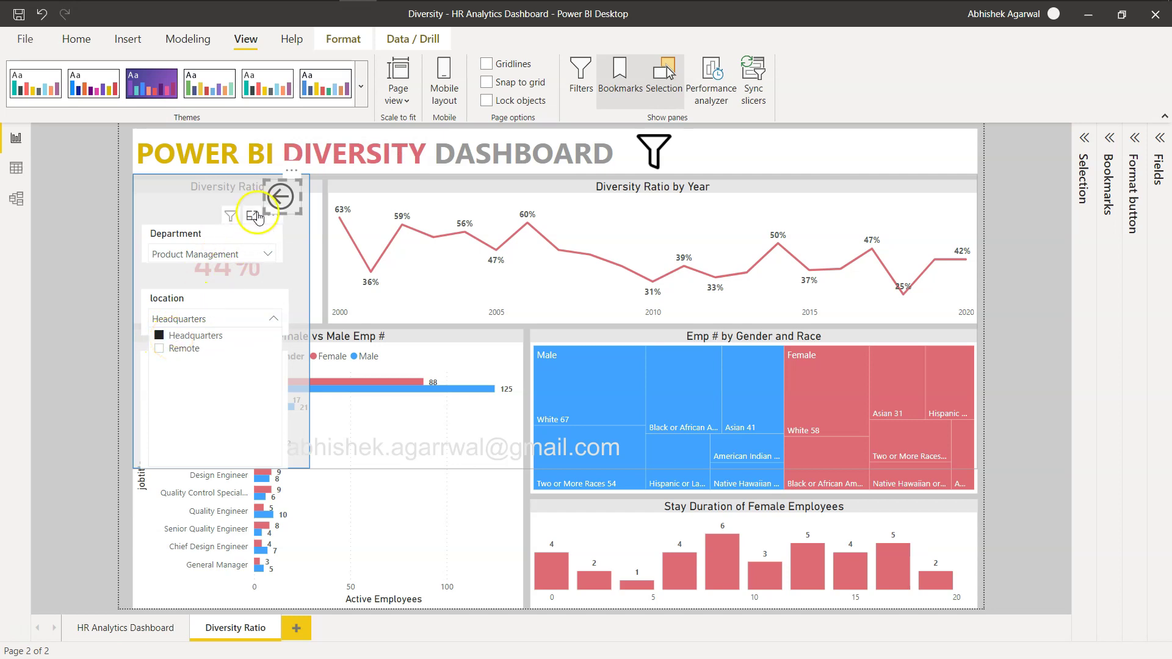
pyautogui.keyDown('ctrl'); pyautogui.click(280, 197); pyautogui.keyUp('ctrl')
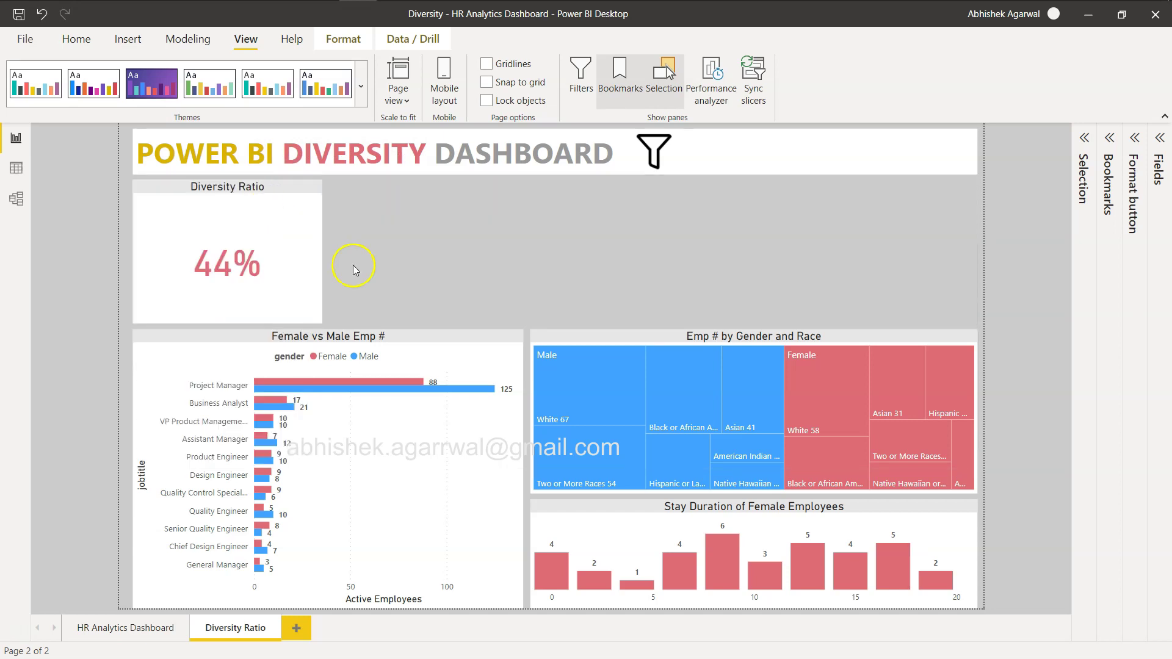
pyautogui.keyDown('ctrl'); pyautogui.click(653, 153); pyautogui.keyUp('ctrl')
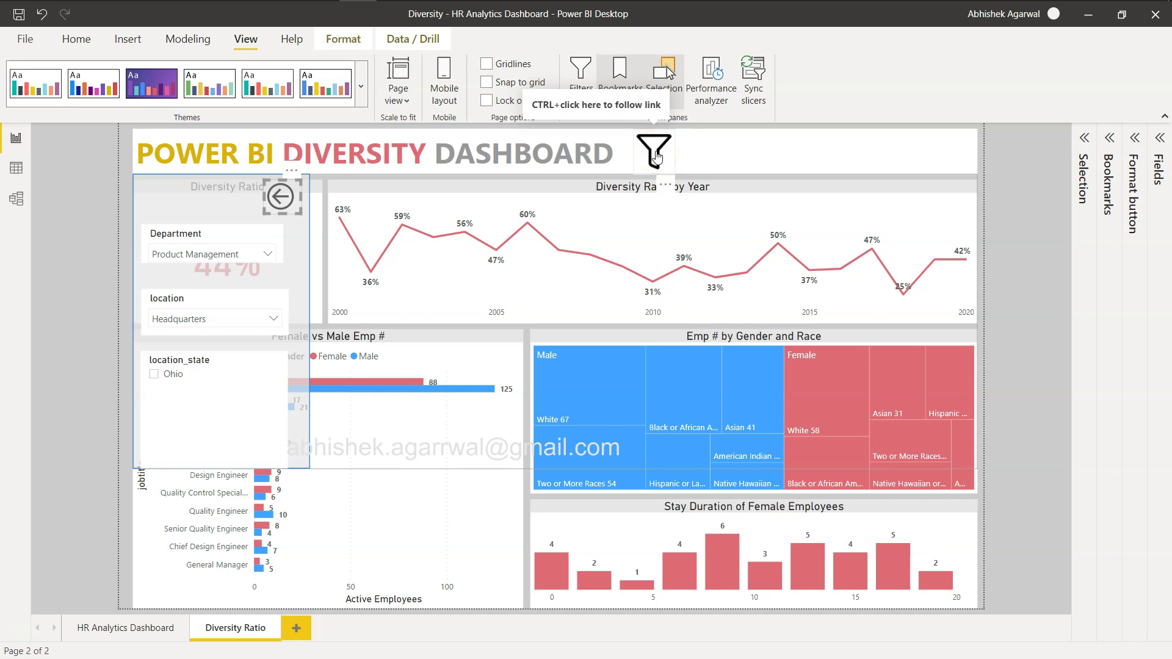
# Move the Diversity Ratio by Year chart out of the Slicer Panel group in the layer order
pyautogui.click(1111, 139)
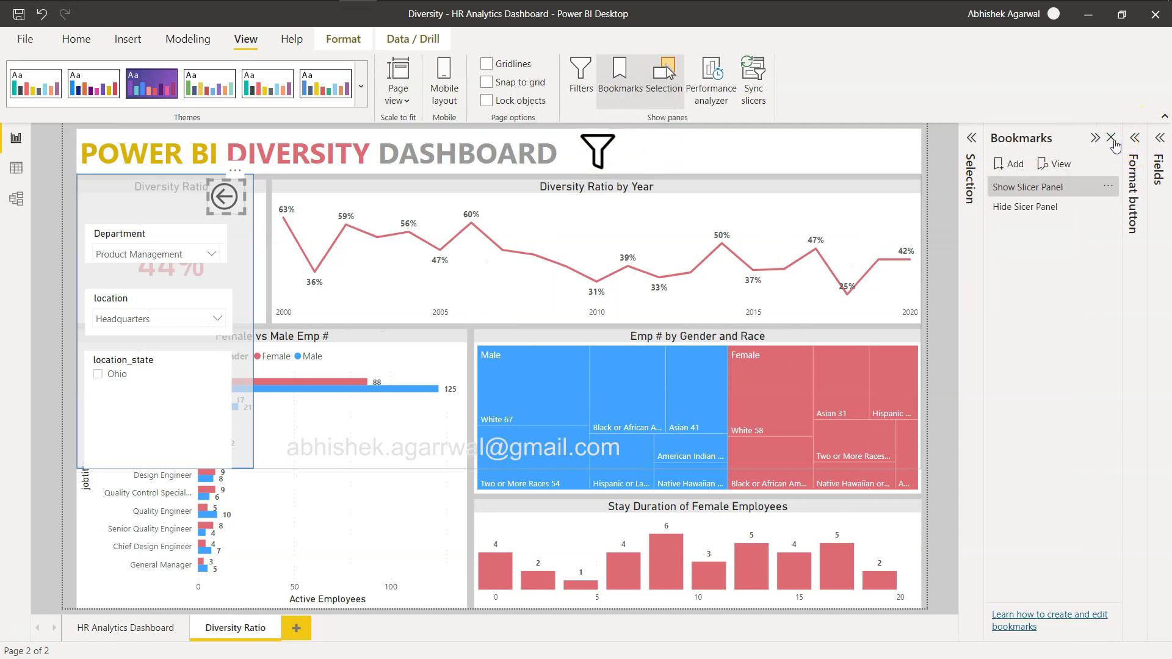
pyautogui.click(972, 140)
pyautogui.click(857, 234)
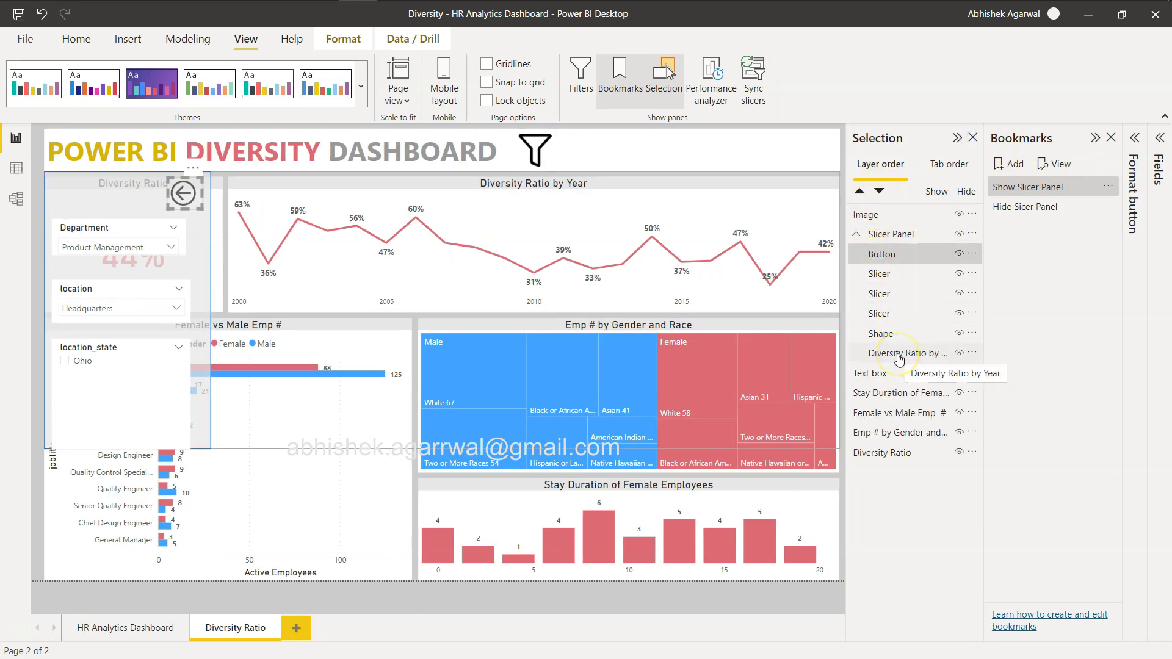
pyautogui.moveTo(898, 357); pyautogui.dragTo(898, 392)
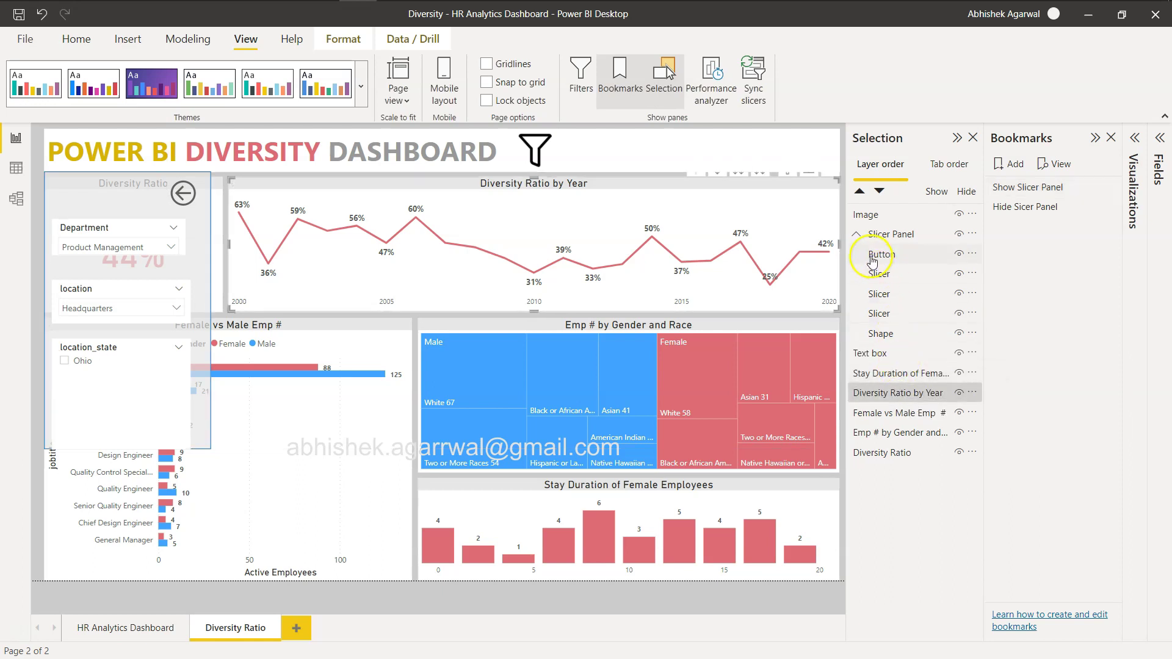
# Filter Department to Legal in the slicer panel, testing the Back button and filter icon that hide and show the panel
pyautogui.keyDown('ctrl'); pyautogui.click(183, 194); pyautogui.keyUp('ctrl')
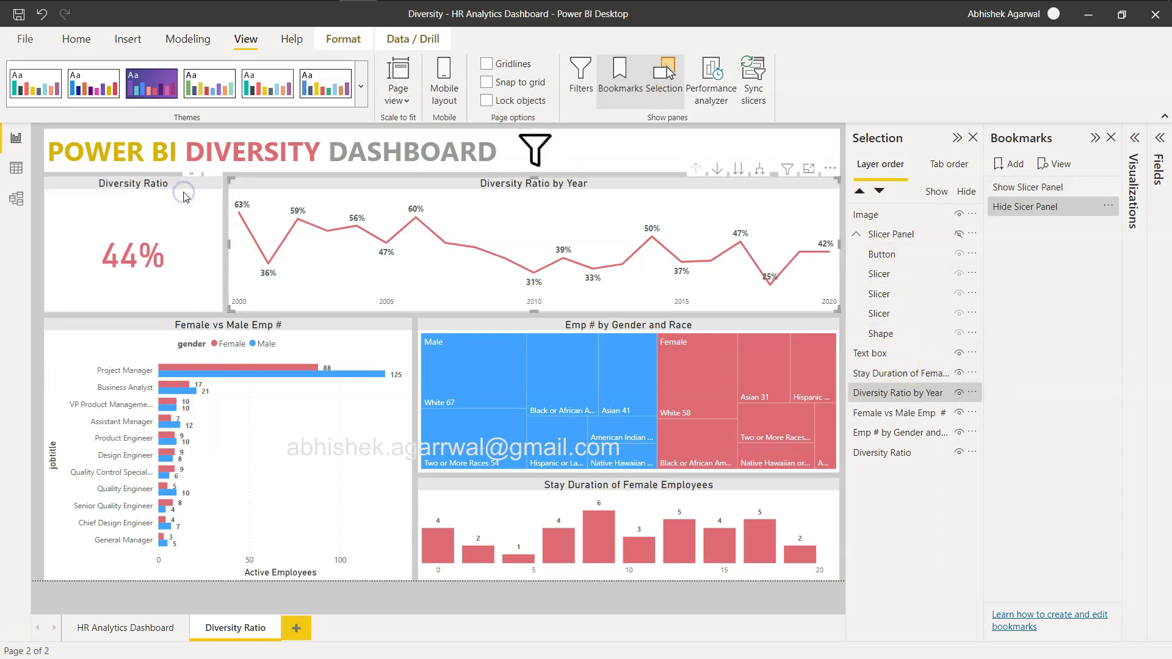
pyautogui.keyDown('ctrl'); pyautogui.click(536, 154); pyautogui.keyUp('ctrl')
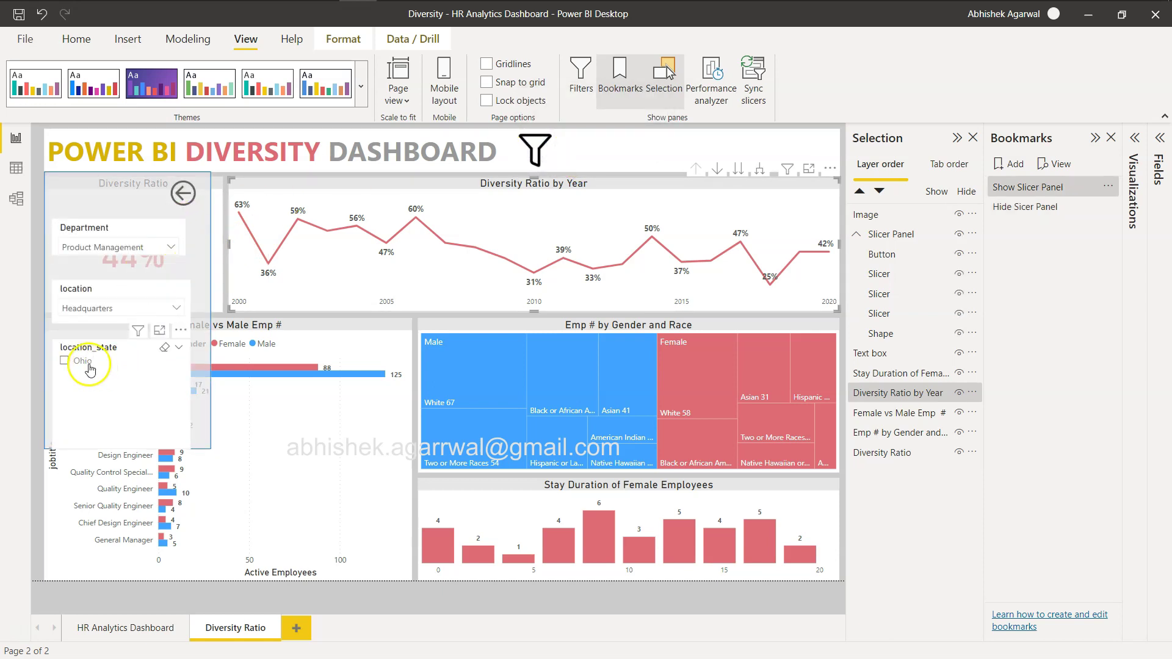
pyautogui.click(113, 245)
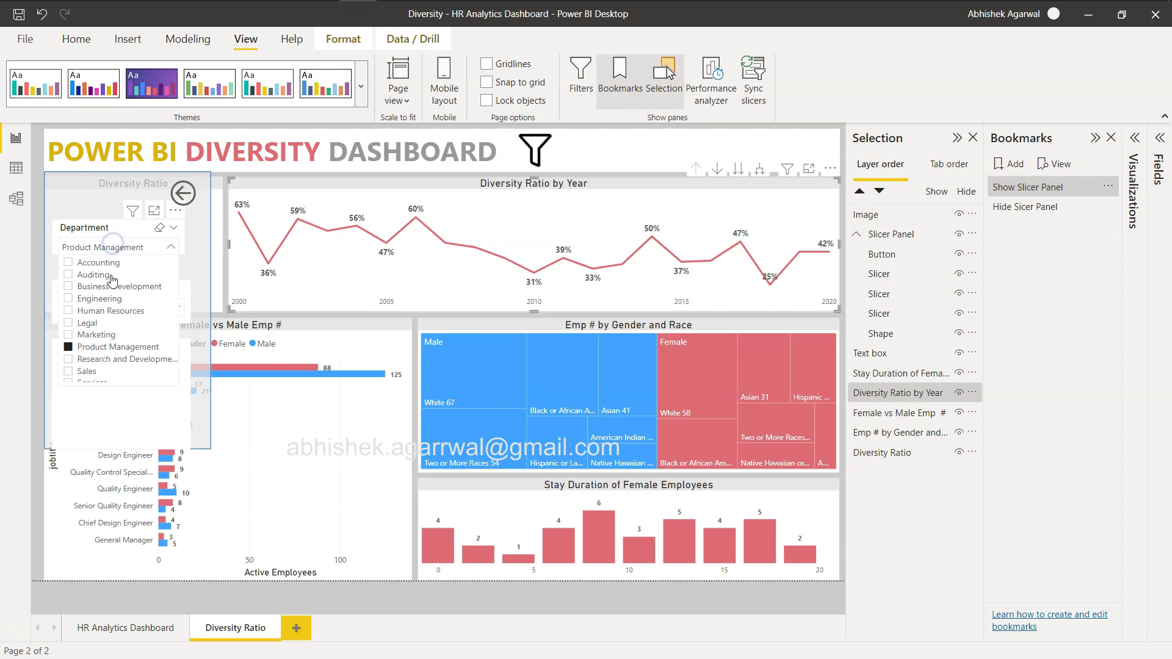
pyautogui.click(89, 322)
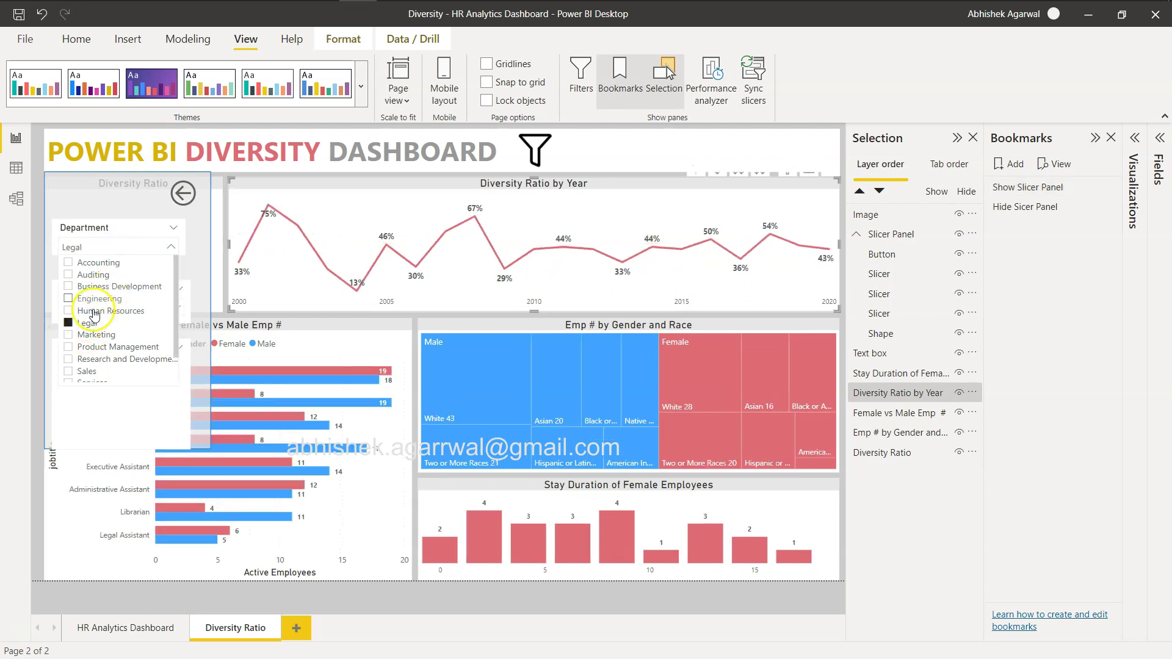
pyautogui.keyDown('ctrl'); pyautogui.click(183, 193); pyautogui.keyUp('ctrl')
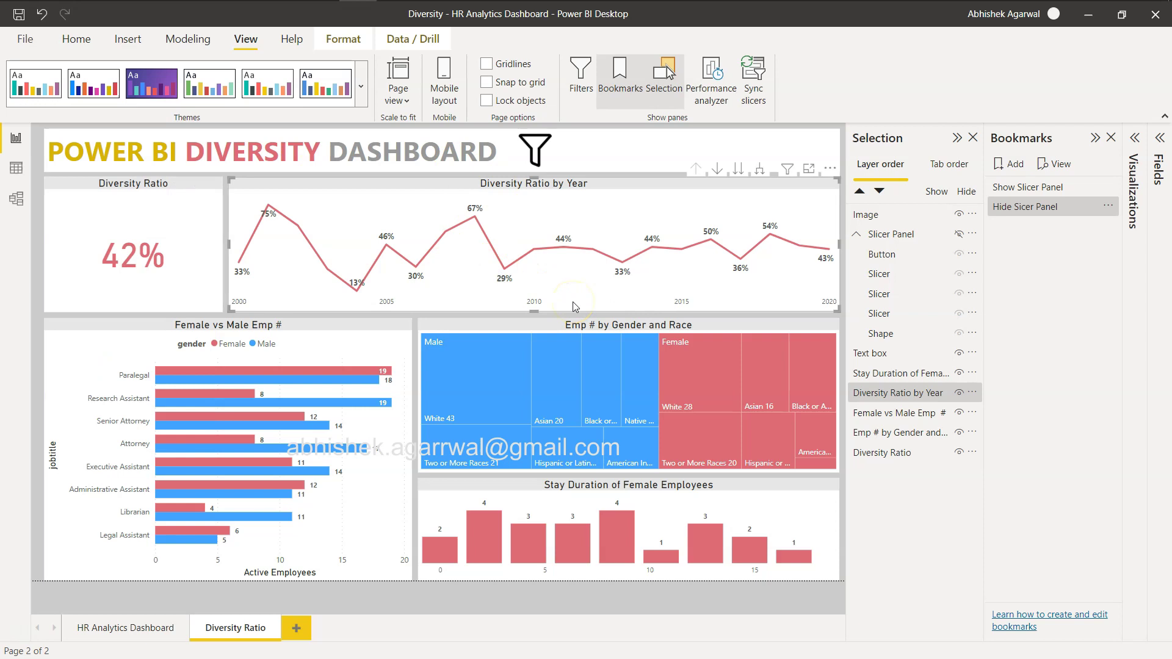
# Close the Bookmarks and Selection panes, and show the slicer panel again with the filter icon
pyautogui.click(1111, 138)
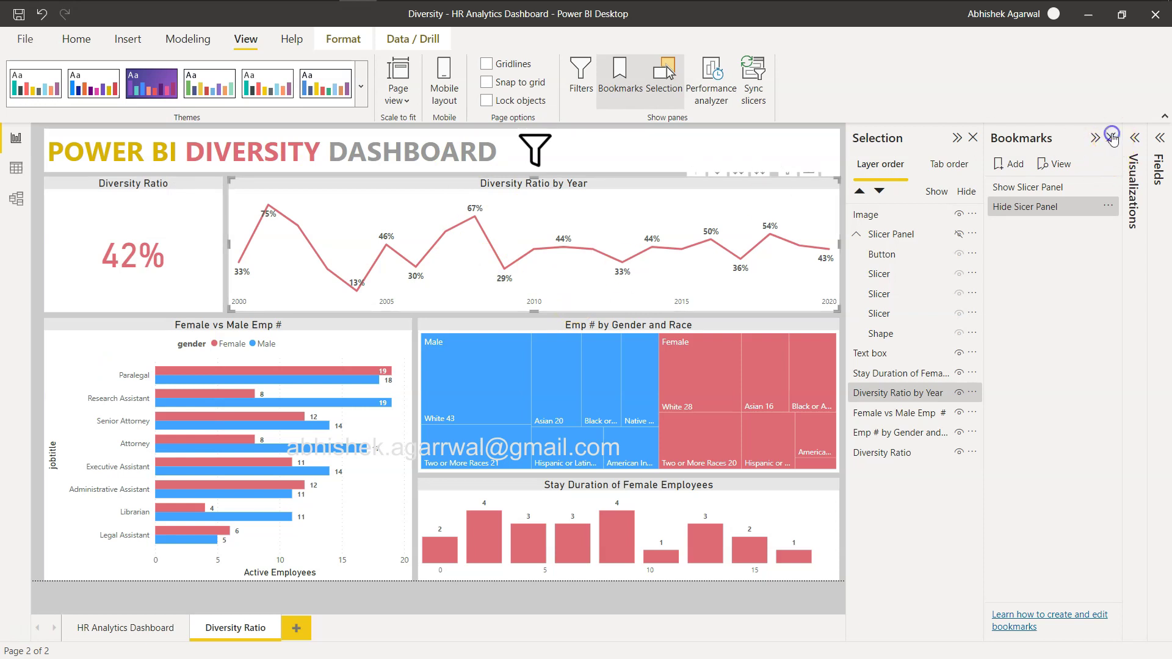
pyautogui.click(1110, 138)
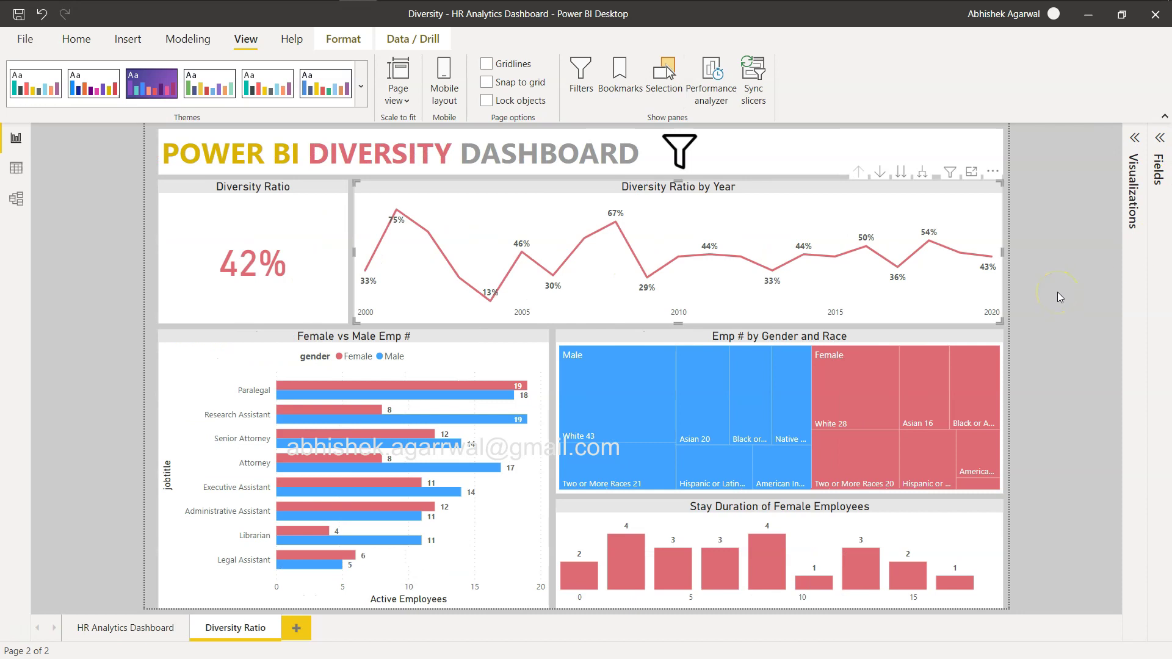
pyautogui.click(675, 151)
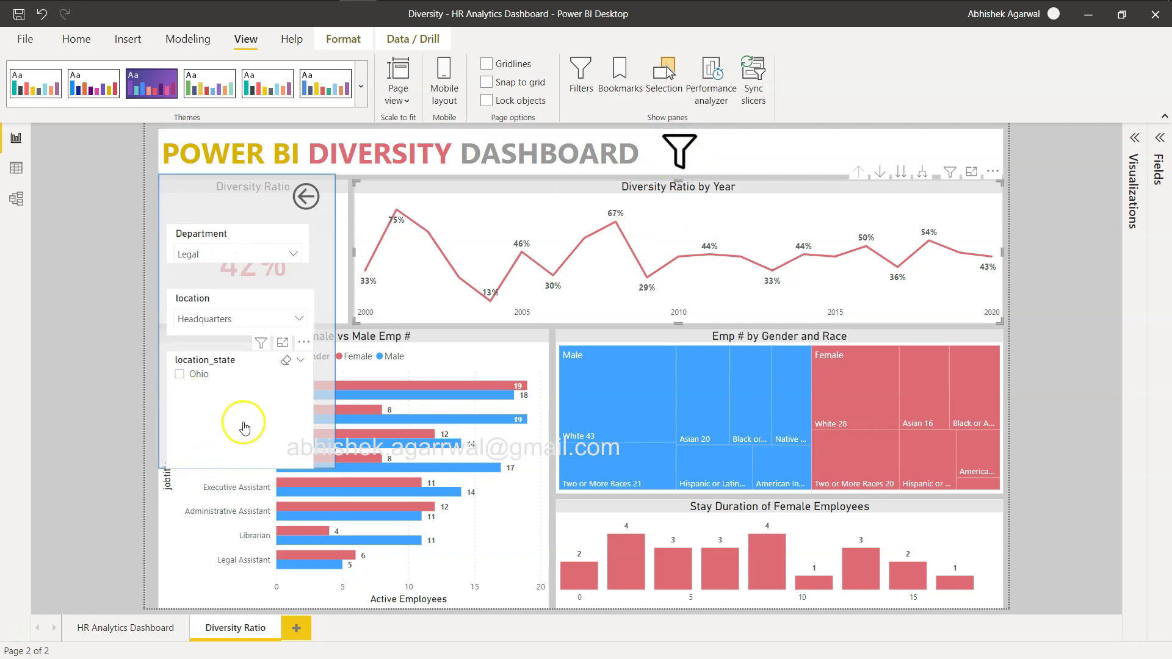
pyautogui.click(286, 418)
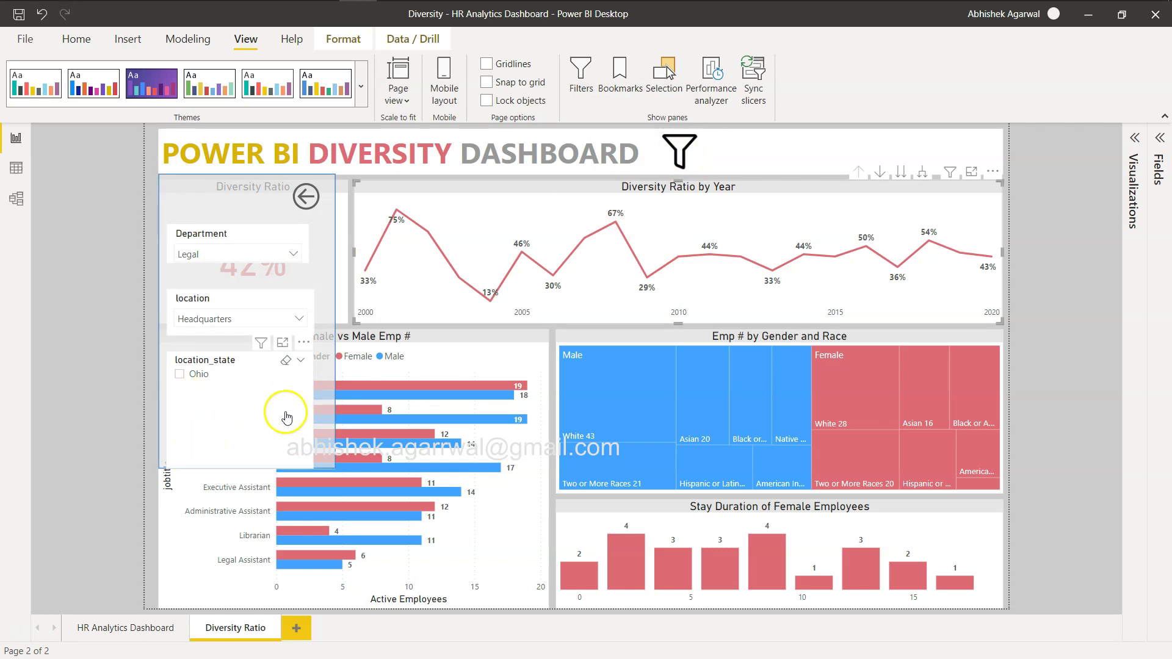